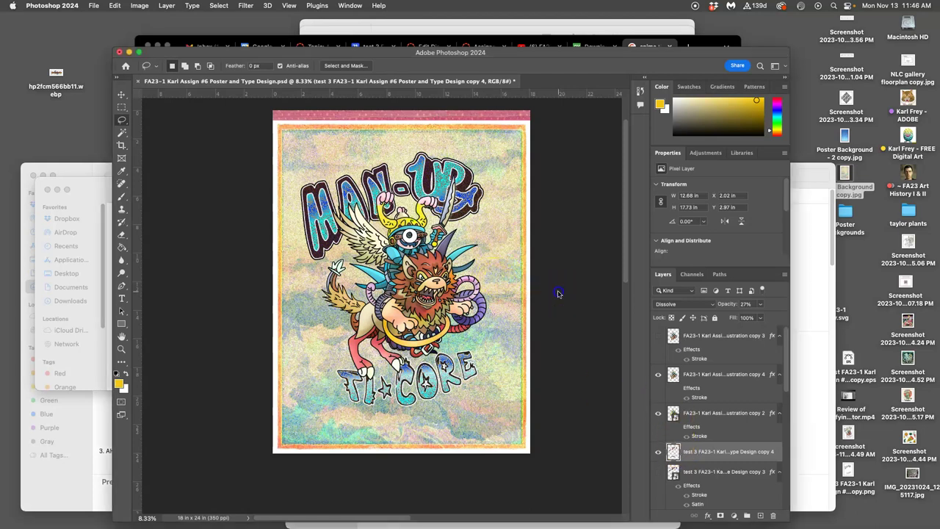
# Step: Switch to the Canvas discussion page and scroll to the instructor's example post
pyautogui.press('super+equal')
pyautogui.press('super+minus')
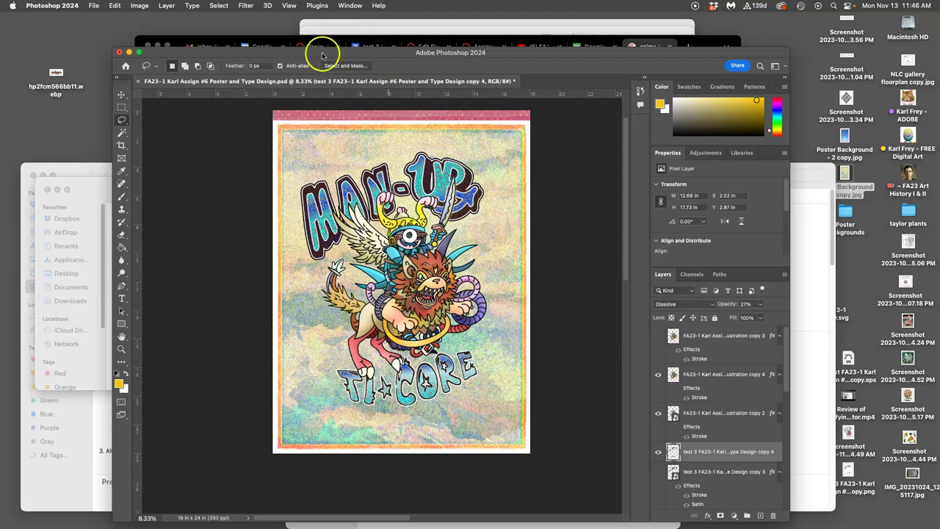
pyautogui.click(270, 40)
pyautogui.click(315, 47)
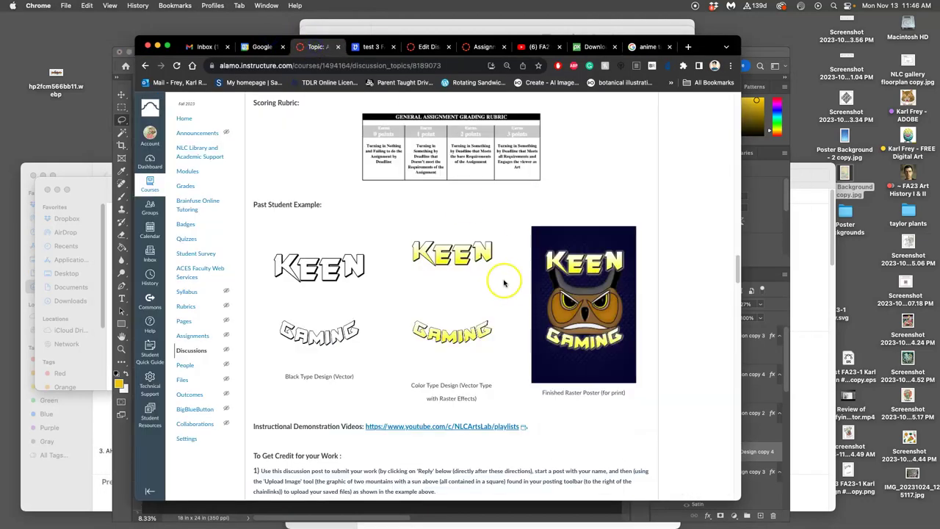
pyautogui.scroll(-5, 491, 283)
pyautogui.scroll(5, 487, 287)
pyautogui.scroll(-5, 475, 323)
pyautogui.scroll(-10, 473, 326)
pyautogui.scroll(-3, 473, 330)
pyautogui.scroll(-5, 472, 335)
pyautogui.scroll(-3, 470, 308)
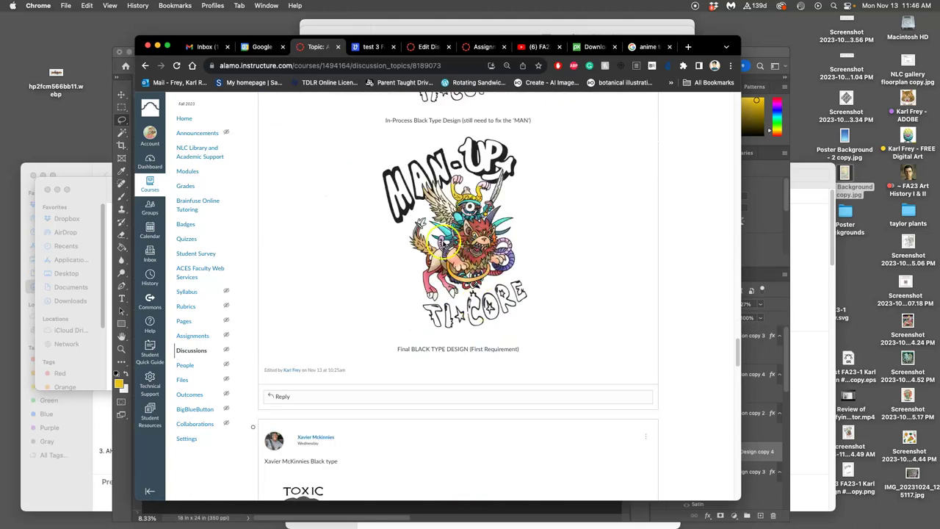
pyautogui.scroll(10, 485, 251)
pyautogui.scroll(10, 491, 251)
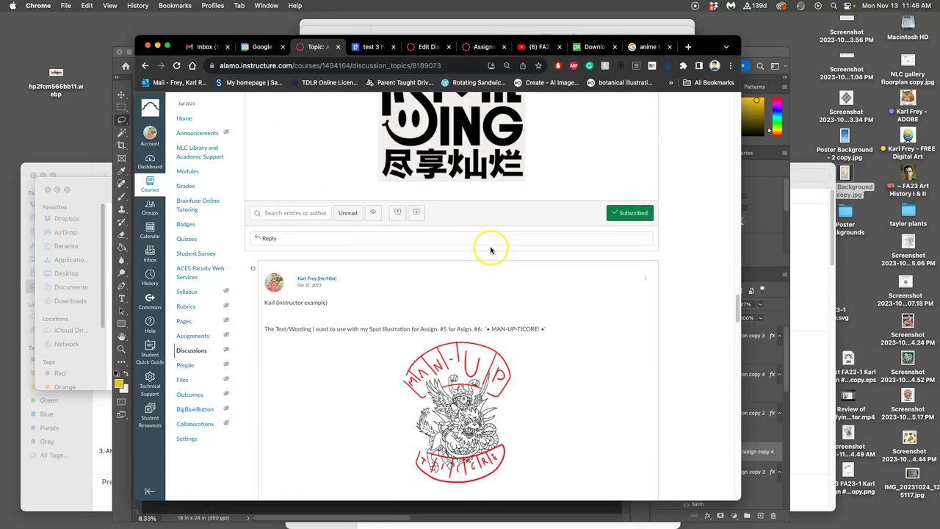
# Step: Choose Edit from the instructor post's menu and place the cursor below the caption
pyautogui.click(645, 277)
pyautogui.click(624, 312)
pyautogui.scroll(-5, 506, 371)
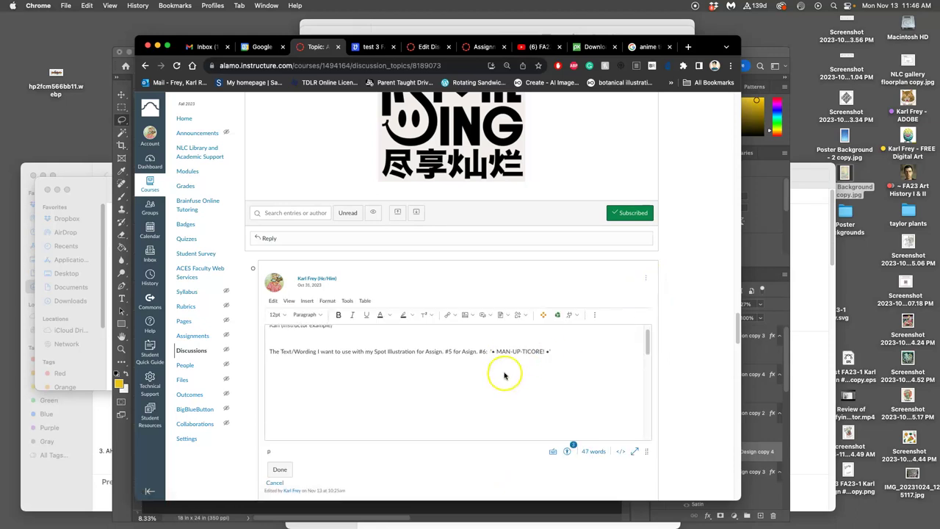
pyautogui.scroll(-2, 514, 382)
pyautogui.click(533, 412)
# Step: Save the poster and hide the Poster Background - 1 copy and Background layers
pyautogui.click(765, 165)
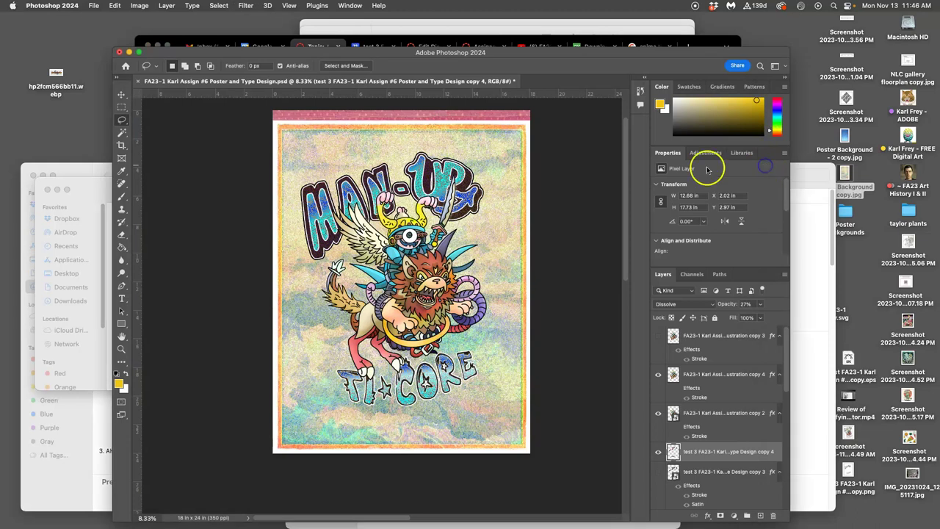
pyautogui.press('cmd+s')
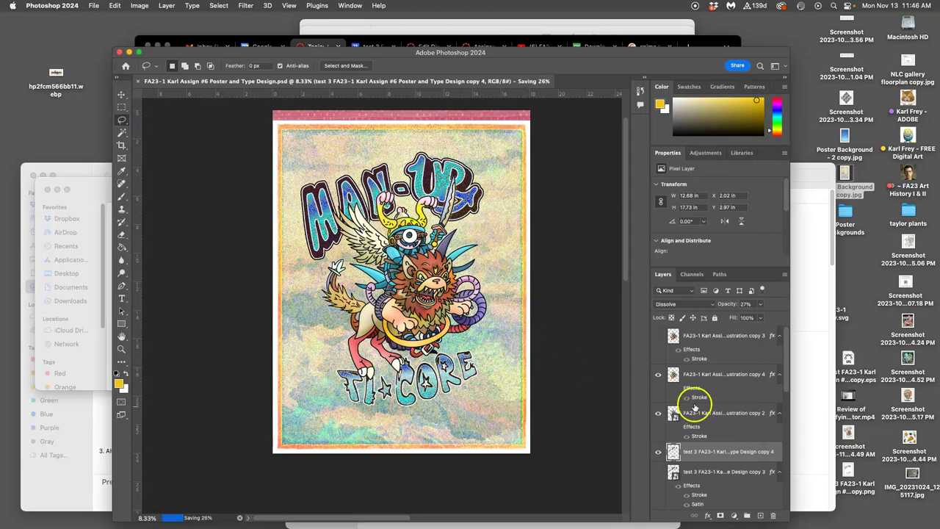
pyautogui.scroll(-3, 716, 424)
pyautogui.scroll(-3, 715, 423)
pyautogui.scroll(-3, 715, 423)
pyautogui.scroll(-1, 715, 424)
pyautogui.scroll(3, 714, 422)
pyautogui.scroll(2, 697, 412)
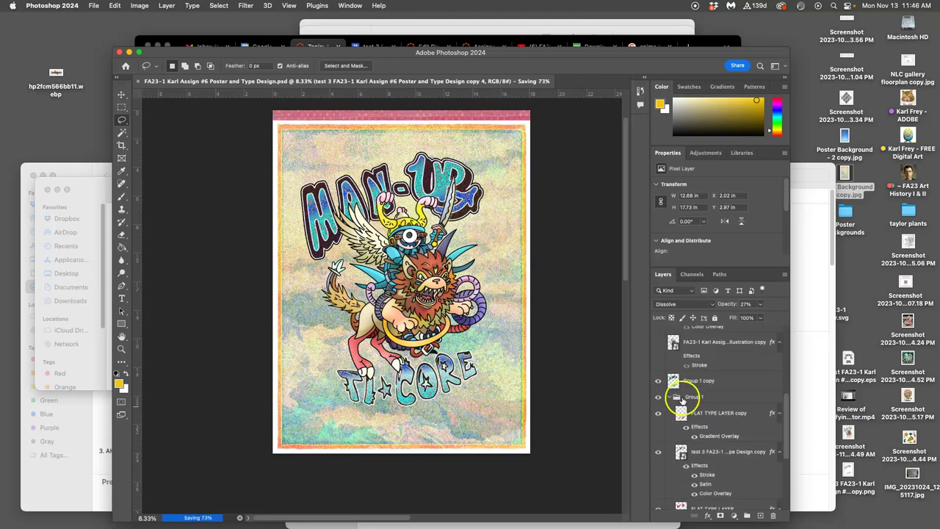
pyautogui.scroll(-3, 671, 409)
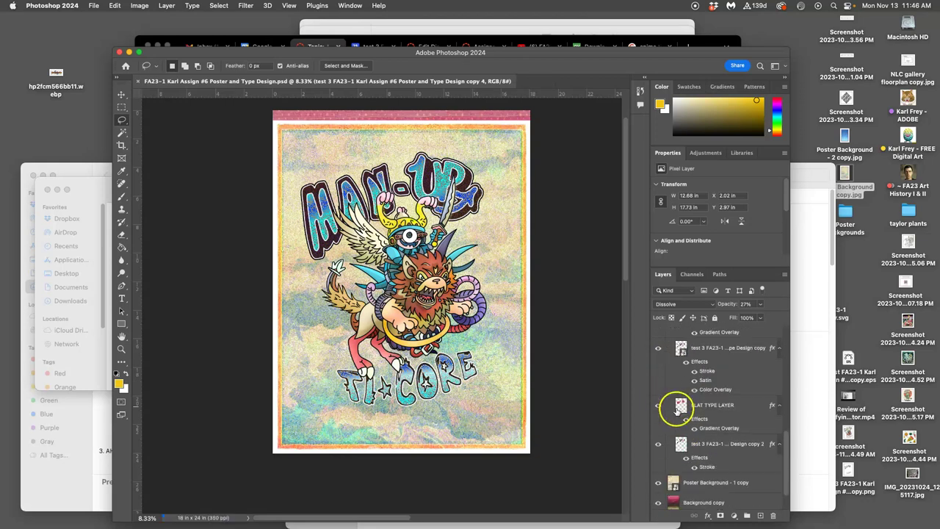
pyautogui.scroll(-3, 674, 409)
pyautogui.click(657, 447)
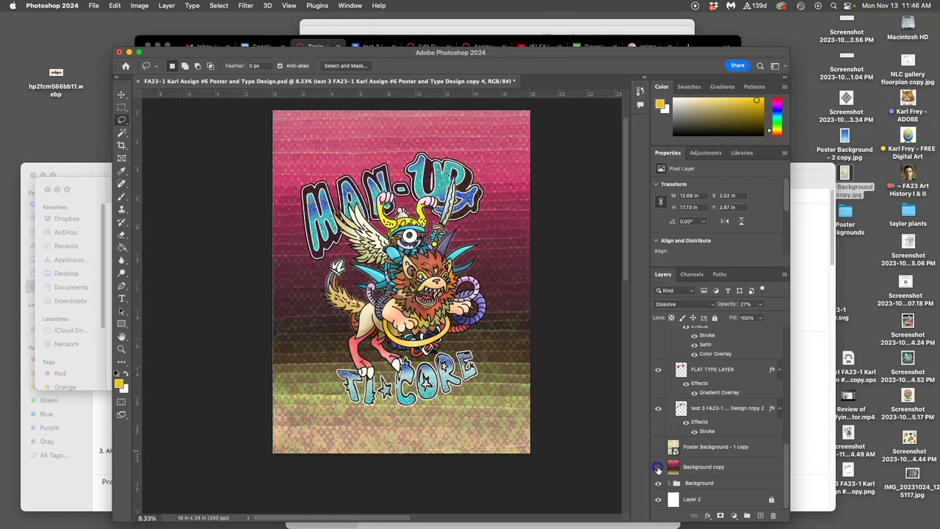
pyautogui.click(658, 467)
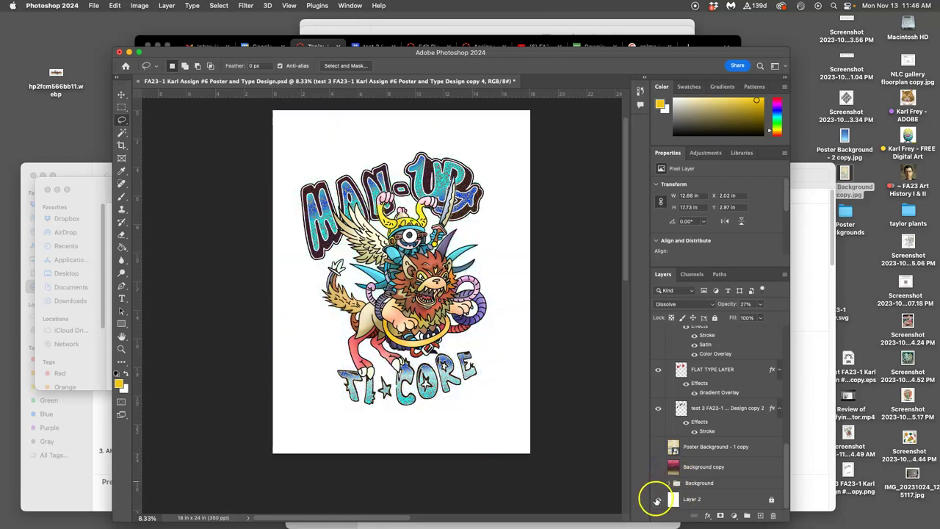
# Step: Hide the creature illustration and white Layer 2, leaving only the lettering on transparency
pyautogui.click(656, 499)
pyautogui.scroll(5, 699, 412)
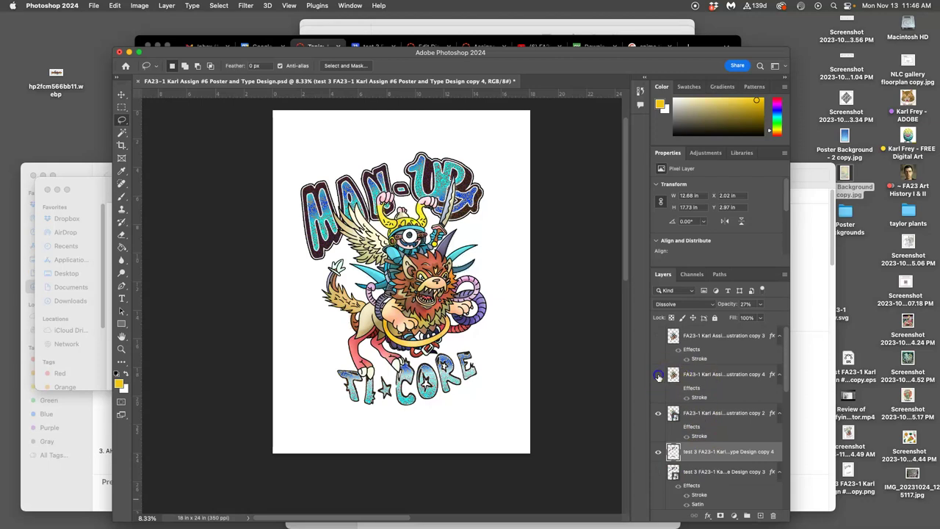
pyautogui.click(659, 413)
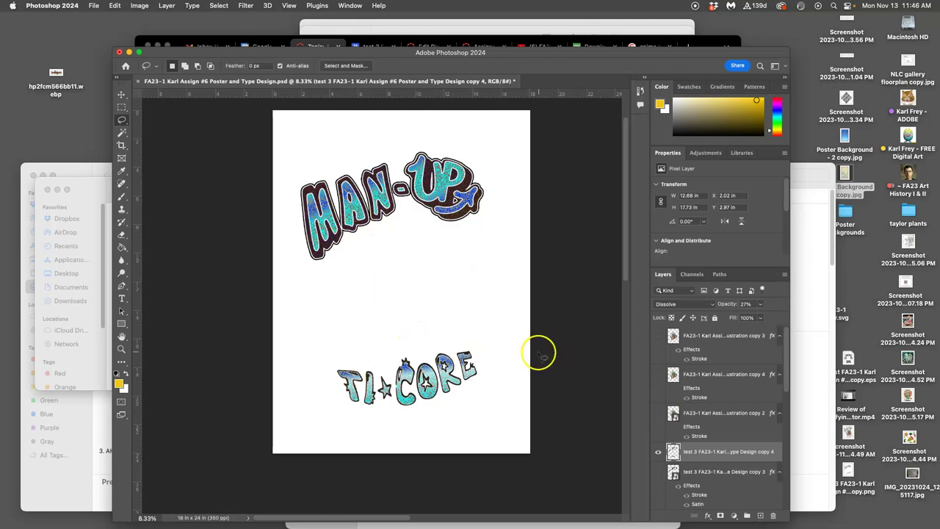
pyautogui.scroll(1, 507, 352)
pyautogui.scroll(2, 470, 334)
pyautogui.scroll(-5, 461, 334)
pyautogui.scroll(10, 461, 334)
pyautogui.hscroll(1, 461, 334)
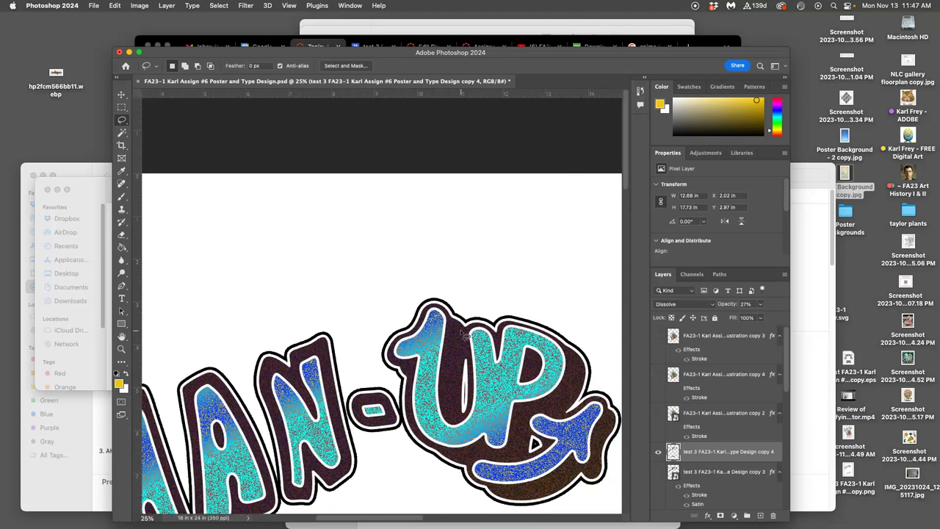
pyautogui.scroll(-6, 462, 335)
pyautogui.scroll(-5, 639, 398)
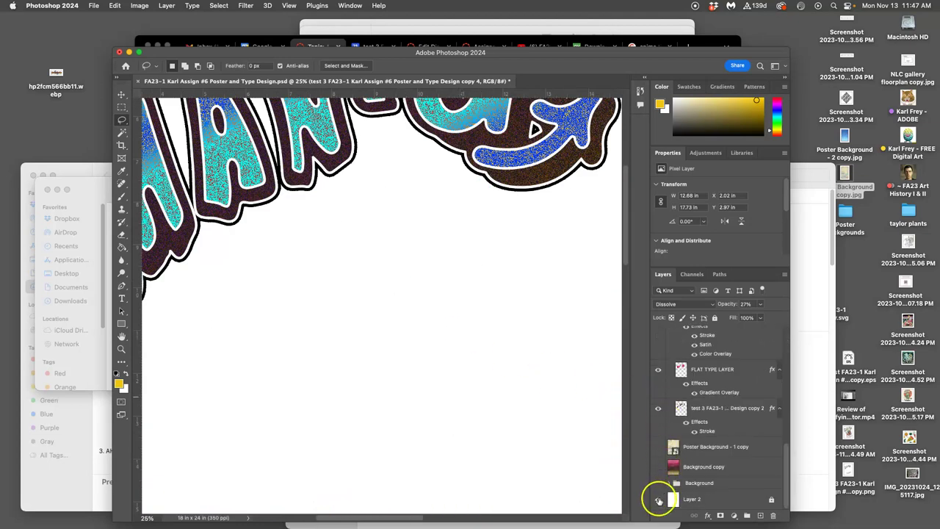
pyautogui.click(658, 498)
pyautogui.scroll(-5, 496, 416)
pyautogui.scroll(-4, 490, 413)
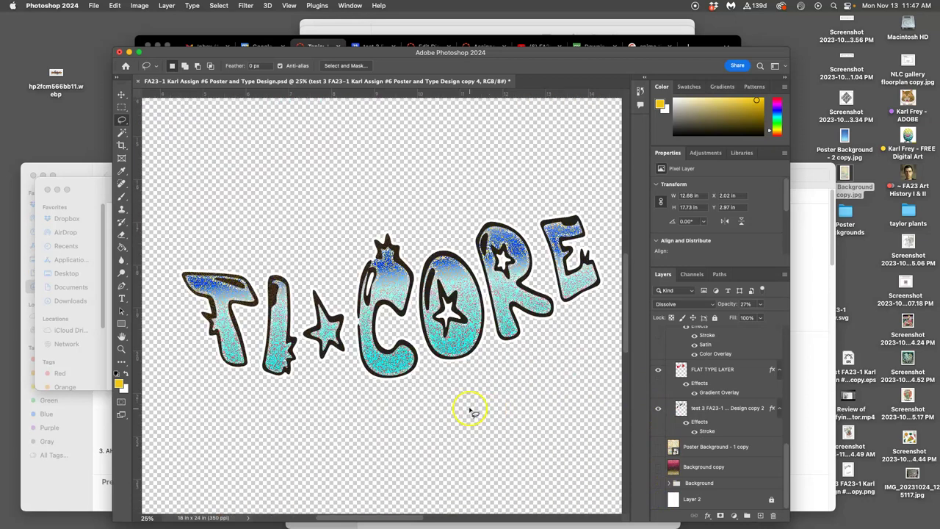
pyautogui.press('super+minus')
pyautogui.press('super+minus')
pyautogui.press('super+minus')
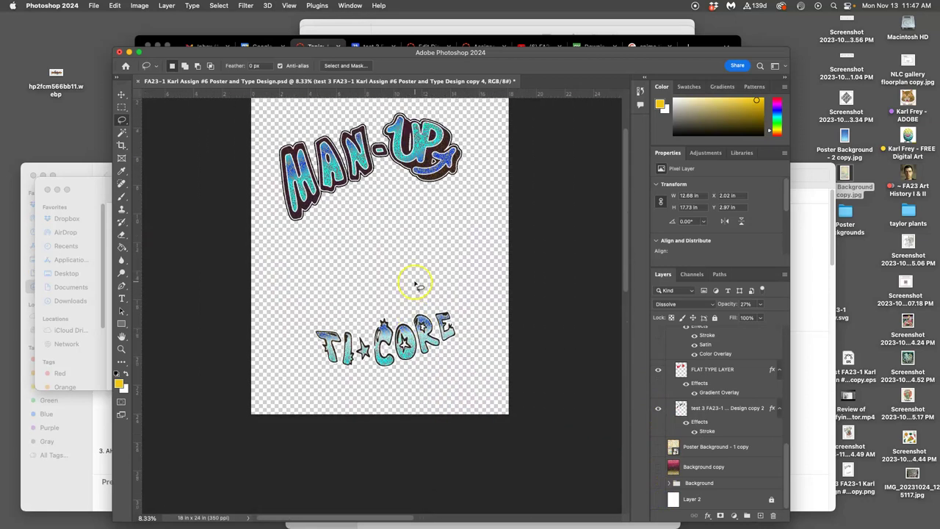
pyautogui.scroll(3, 414, 285)
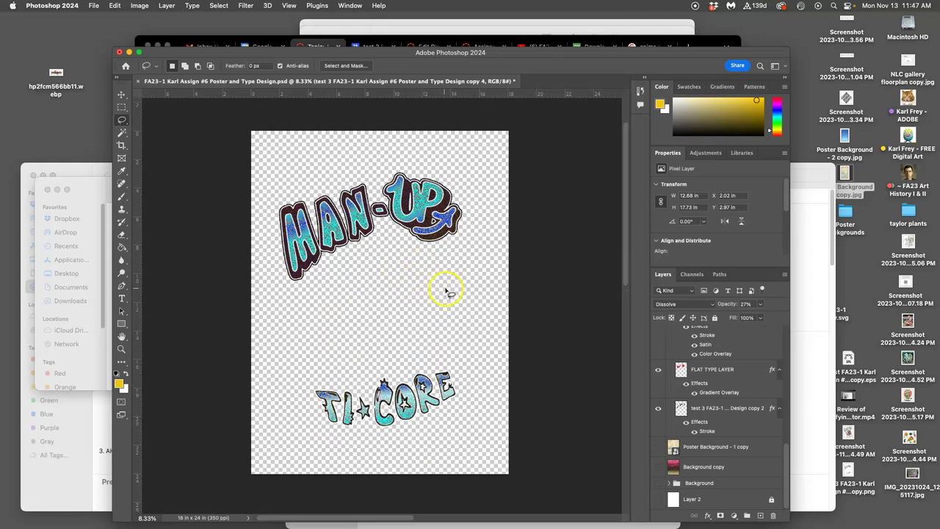
pyautogui.scroll(-2, 447, 291)
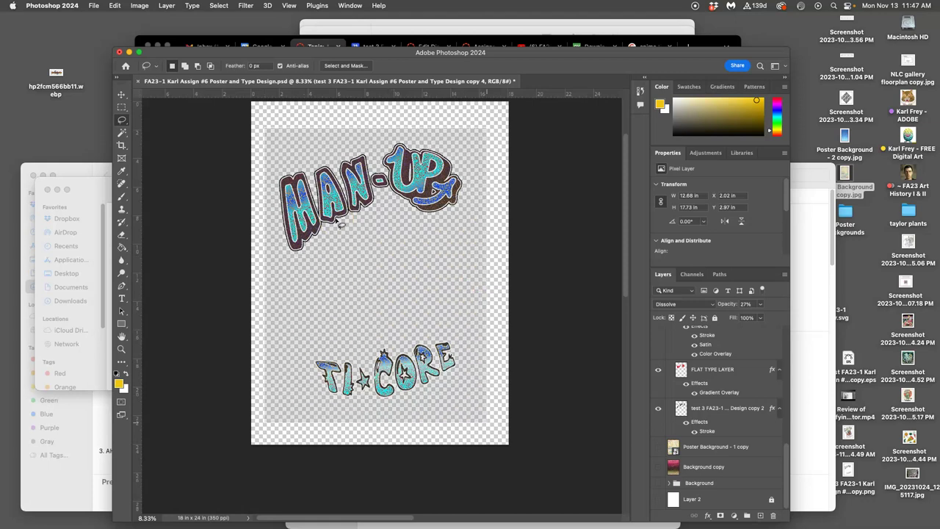
# Step: Screenshot the lettering-only poster and drag it into the Canvas post below the caption
pyautogui.moveTo(485, 423); pyautogui.dragTo(485, 424)
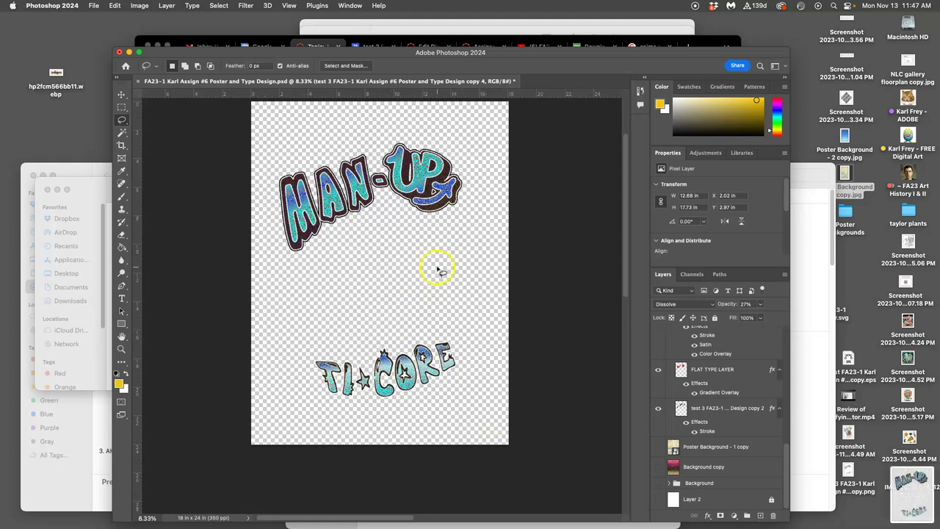
pyautogui.click(330, 41)
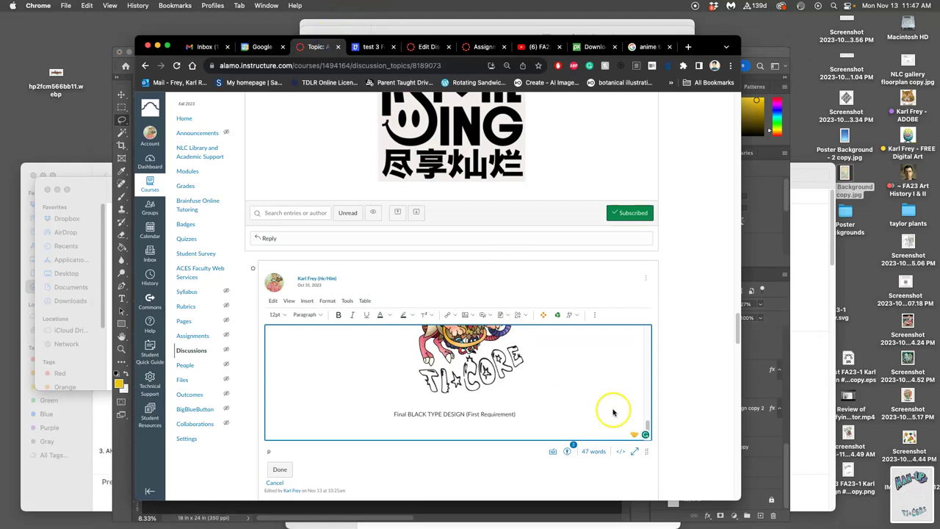
pyautogui.moveTo(908, 485); pyautogui.dragTo(458, 426)
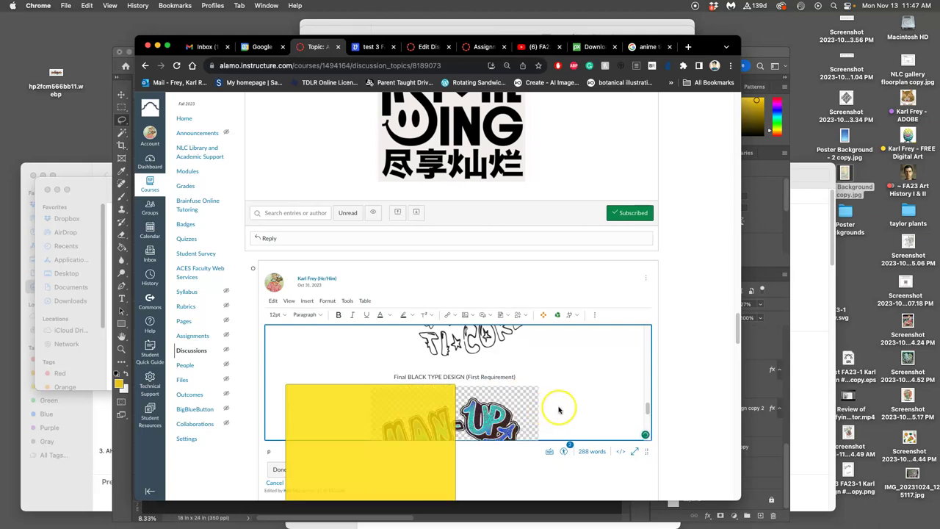
# Step: Scroll through the post editor to check the inserted lettering image
pyautogui.scroll(-5, 556, 411)
pyautogui.click(507, 400)
pyautogui.scroll(5, 507, 400)
pyautogui.scroll(2, 508, 400)
pyautogui.scroll(2, 512, 403)
pyautogui.scroll(3, 512, 402)
pyautogui.scroll(-5, 506, 400)
pyautogui.scroll(5, 492, 396)
pyautogui.scroll(1, 481, 392)
pyautogui.scroll(-2, 480, 392)
pyautogui.scroll(-3, 477, 395)
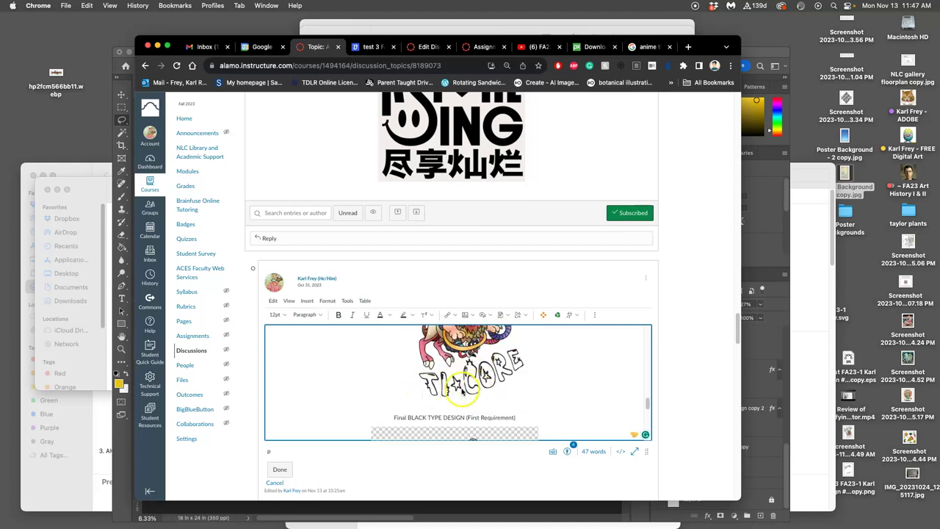
pyautogui.scroll(-3, 468, 392)
pyautogui.scroll(-2, 472, 384)
pyautogui.scroll(-2, 473, 383)
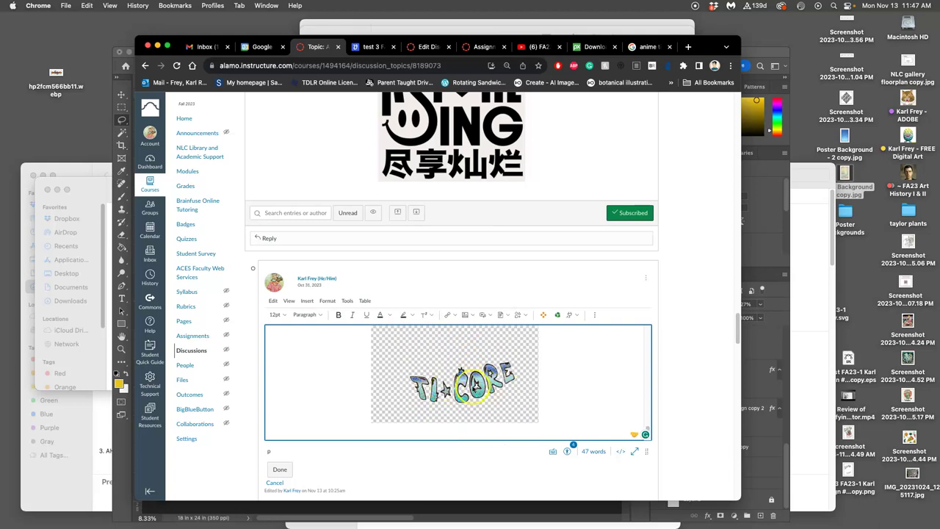
# Step: Save the edited post and scroll back to the example post
pyautogui.click(279, 468)
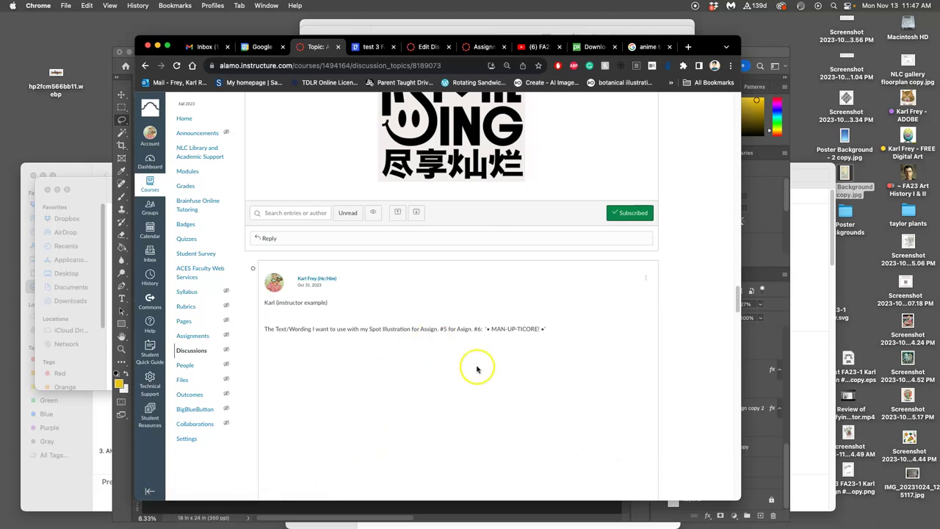
pyautogui.scroll(-2, 473, 367)
pyautogui.scroll(-5, 476, 367)
pyautogui.scroll(-3, 476, 367)
pyautogui.scroll(-2, 477, 368)
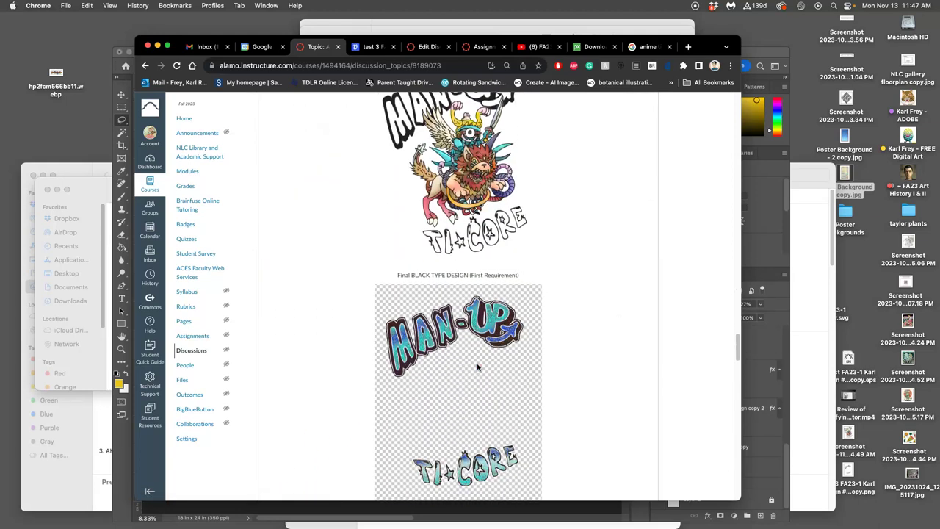
pyautogui.scroll(-2, 484, 381)
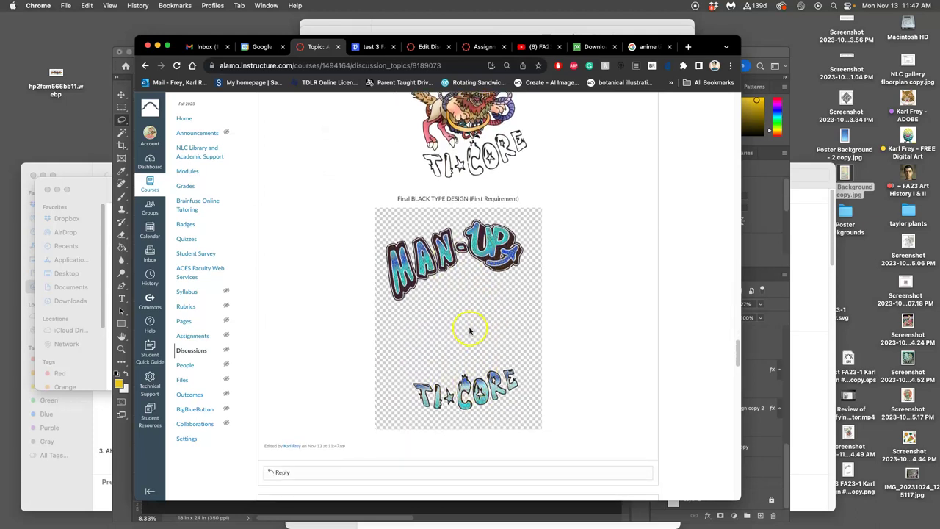
pyautogui.scroll(3, 572, 309)
pyautogui.scroll(3, 579, 266)
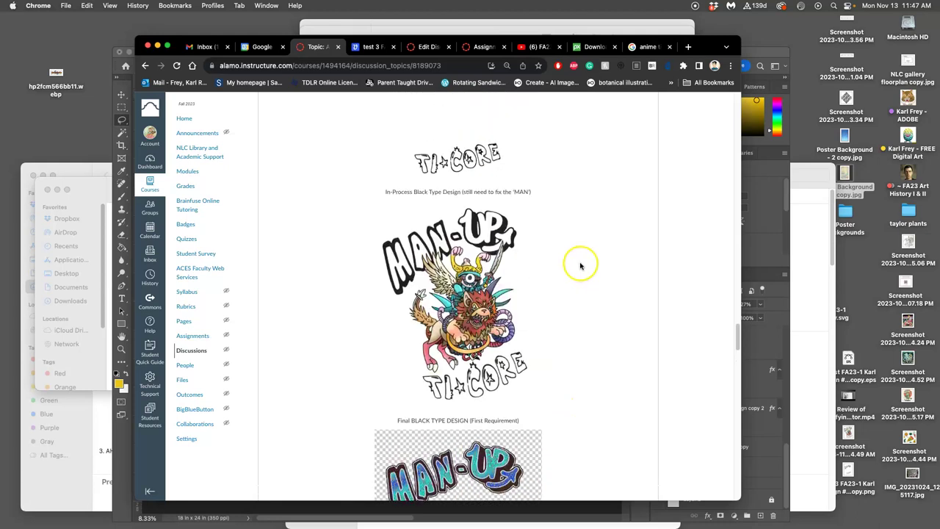
pyautogui.scroll(5, 579, 267)
pyautogui.scroll(2, 579, 267)
pyautogui.scroll(5, 579, 266)
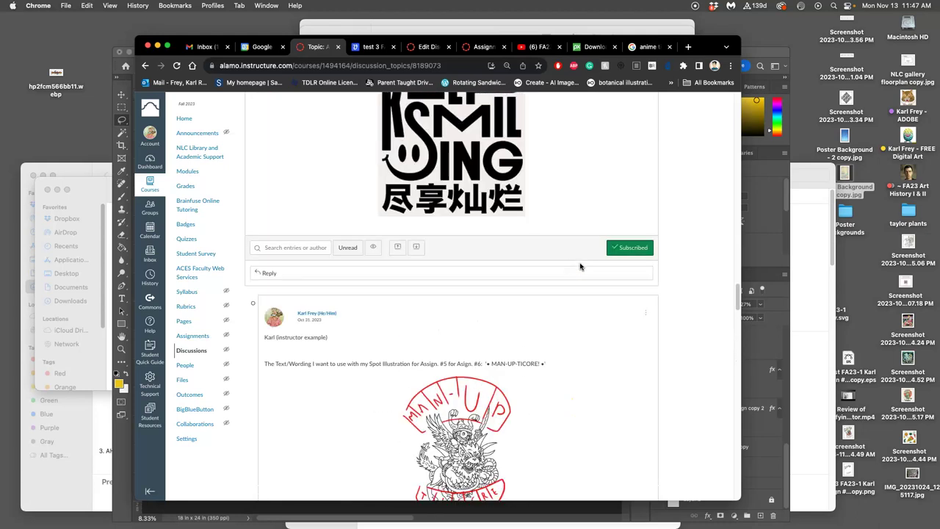
# Step: Reopen the example post and caption the TI-CORE image 'Screengrab of Finished Color Type Design'
pyautogui.click(644, 313)
pyautogui.click(619, 345)
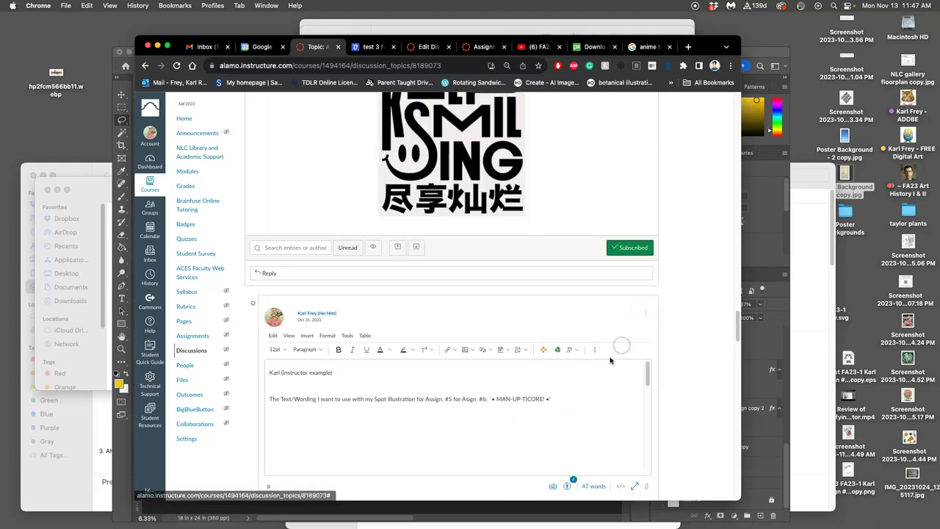
pyautogui.scroll(-3, 536, 404)
pyautogui.scroll(-3, 524, 421)
pyautogui.scroll(-2, 523, 421)
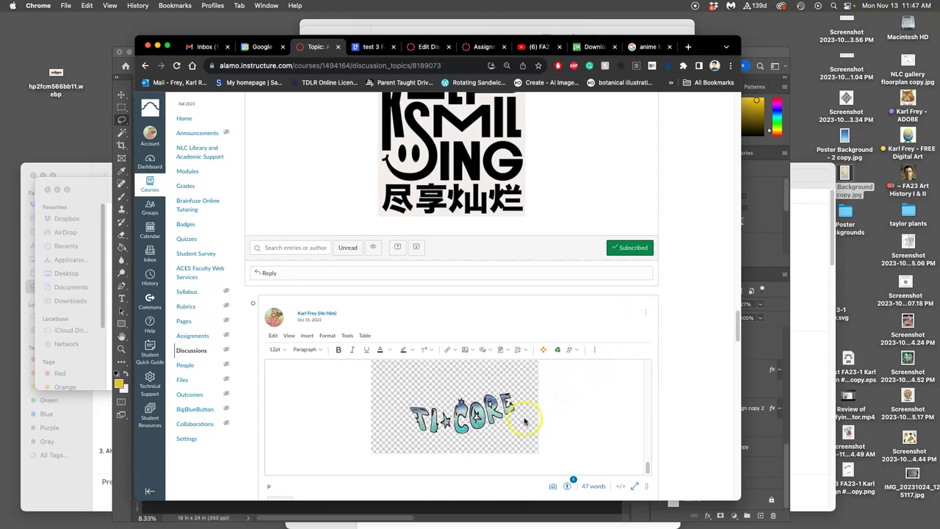
pyautogui.click(552, 441)
pyautogui.write('Screengrab of Finished Color Type Design')
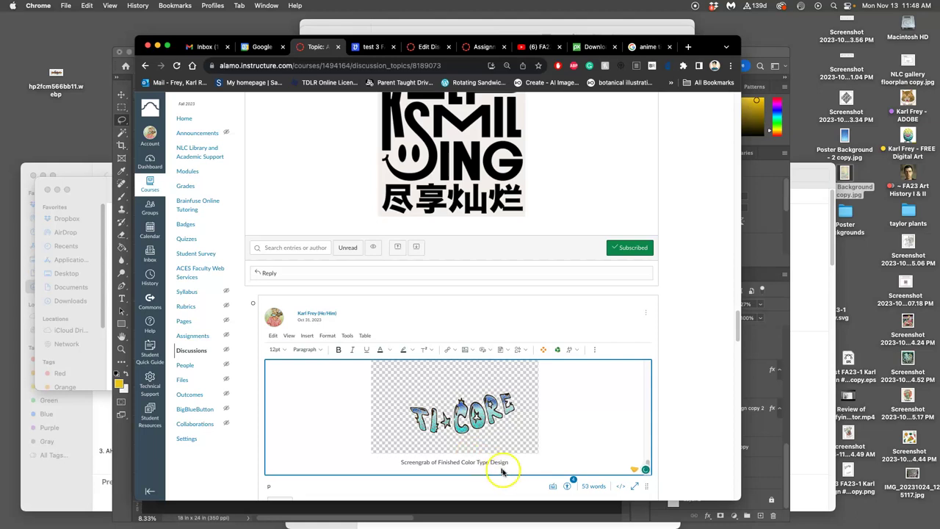
pyautogui.press('Return')
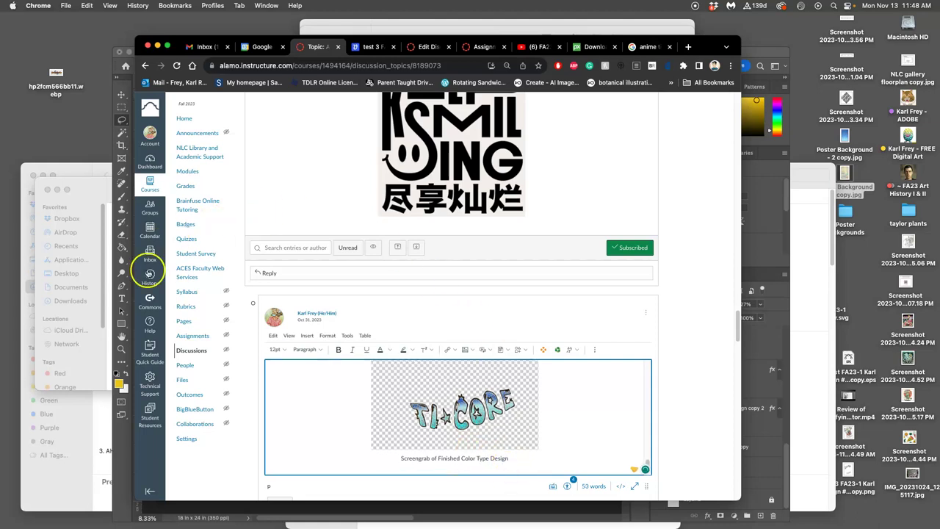
# Step: Reshow the Poster Background - 1 copy and Background copy layers and pick Screen blend mode
pyautogui.click(123, 439)
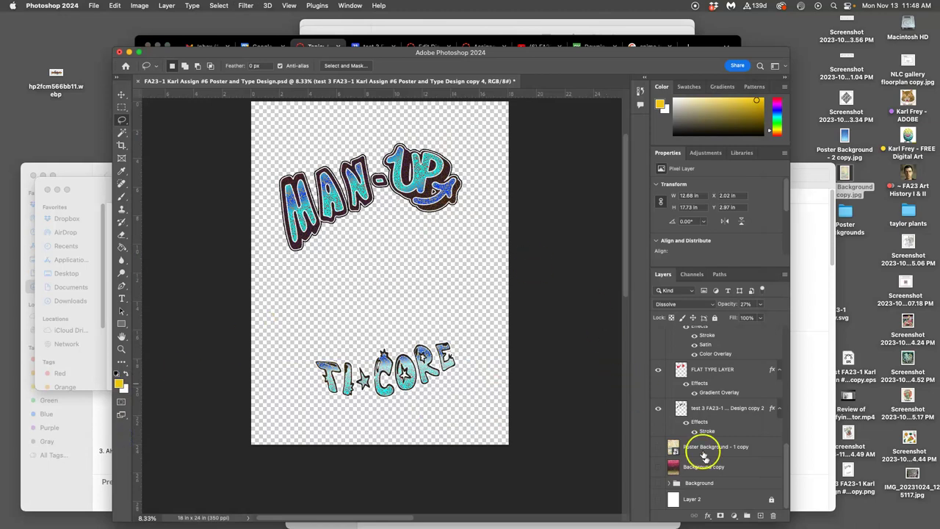
pyautogui.click(657, 447)
pyautogui.click(658, 466)
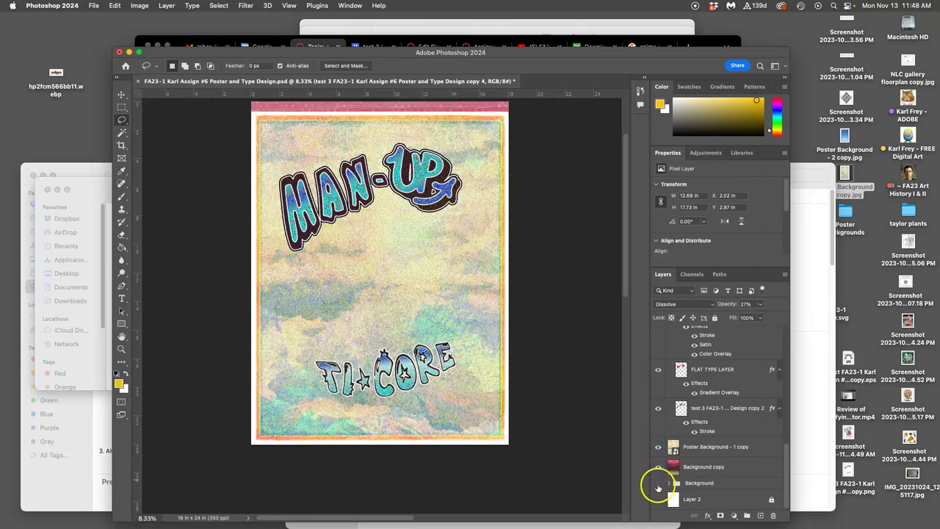
pyautogui.click(706, 451)
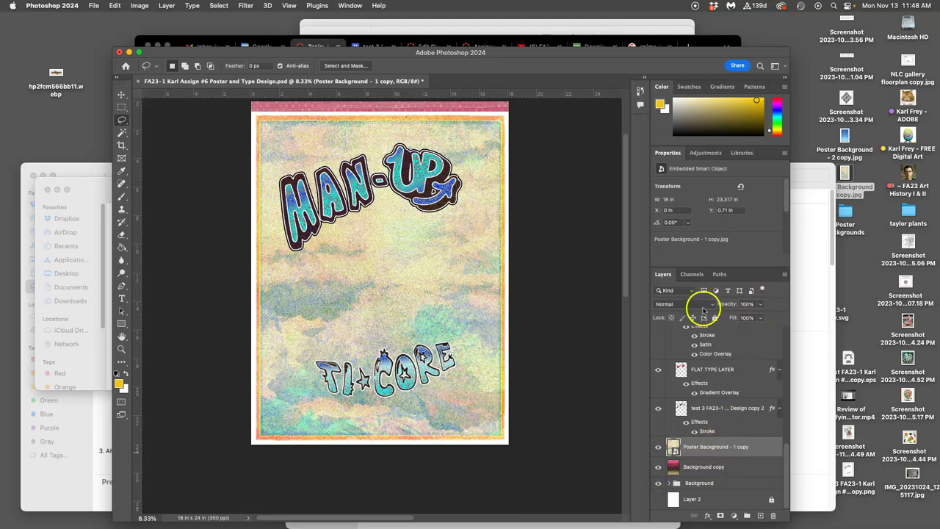
pyautogui.click(696, 305)
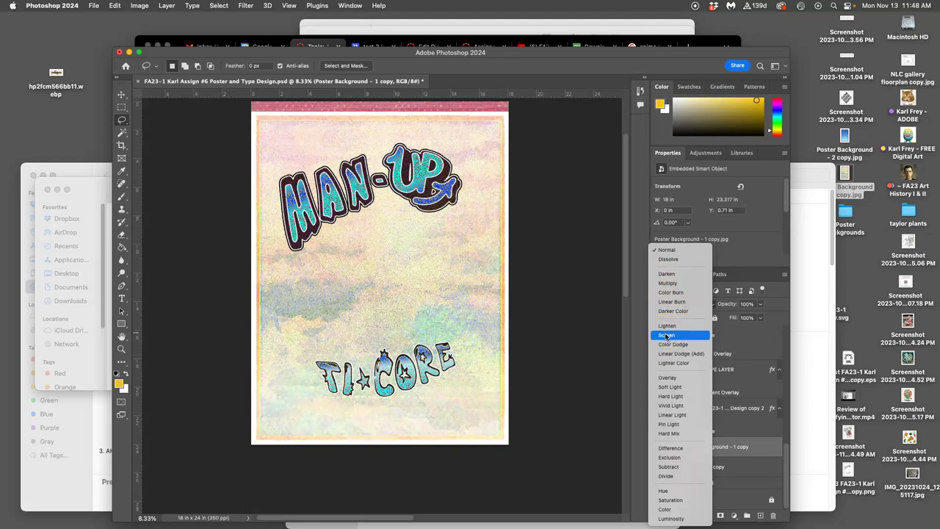
pyautogui.click(666, 335)
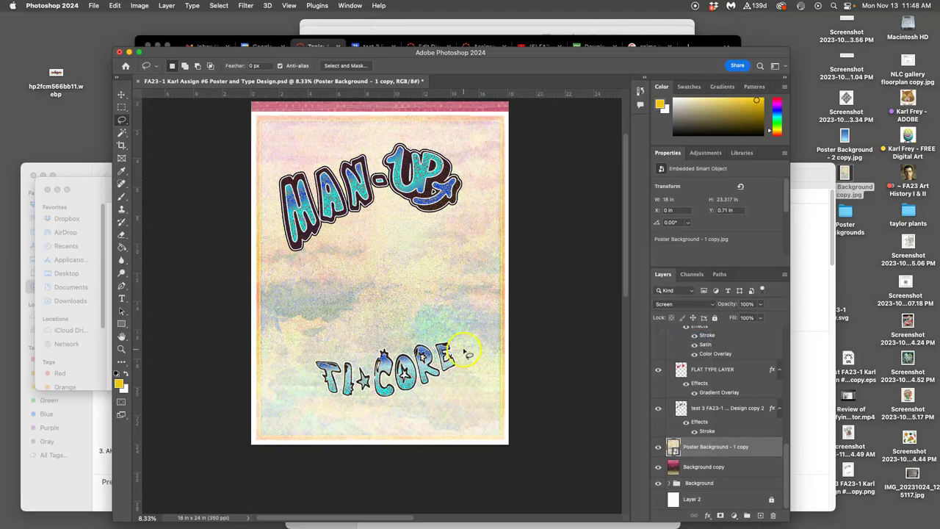
pyautogui.press('super+equal')
pyautogui.press('super+equal')
pyautogui.press('super+equal')
pyautogui.press('super+equal')
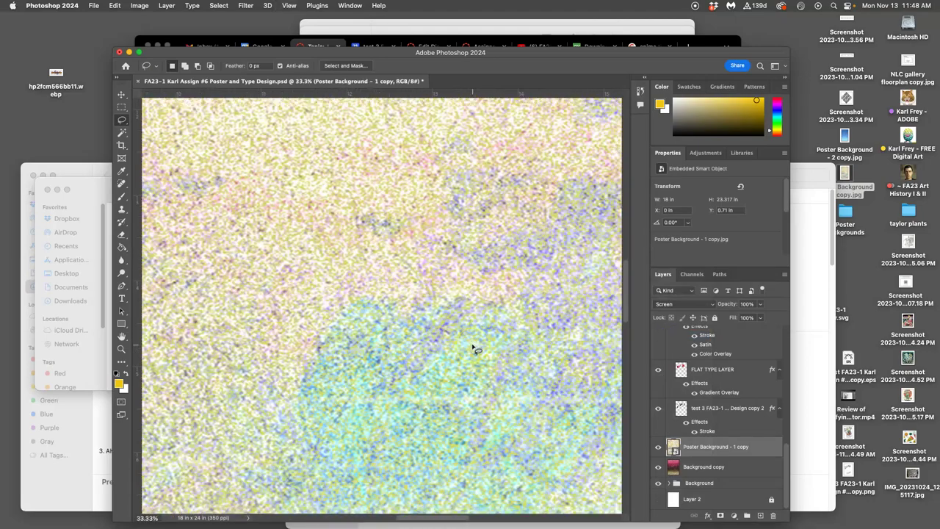
pyautogui.hscroll(10, 473, 350)
pyautogui.scroll(-2, 473, 350)
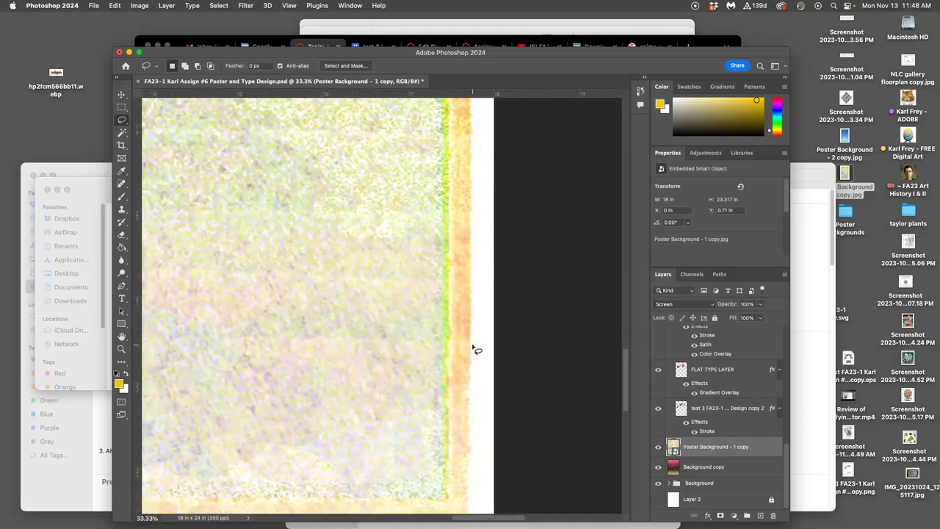
pyautogui.moveTo(342, 373); pyautogui.dragTo(430, 379)
pyautogui.scroll(5, 323, 396)
pyautogui.scroll(5, 318, 377)
pyautogui.hscroll(-3, 318, 377)
pyautogui.hscroll(-3, 317, 377)
pyautogui.hscroll(-3, 318, 377)
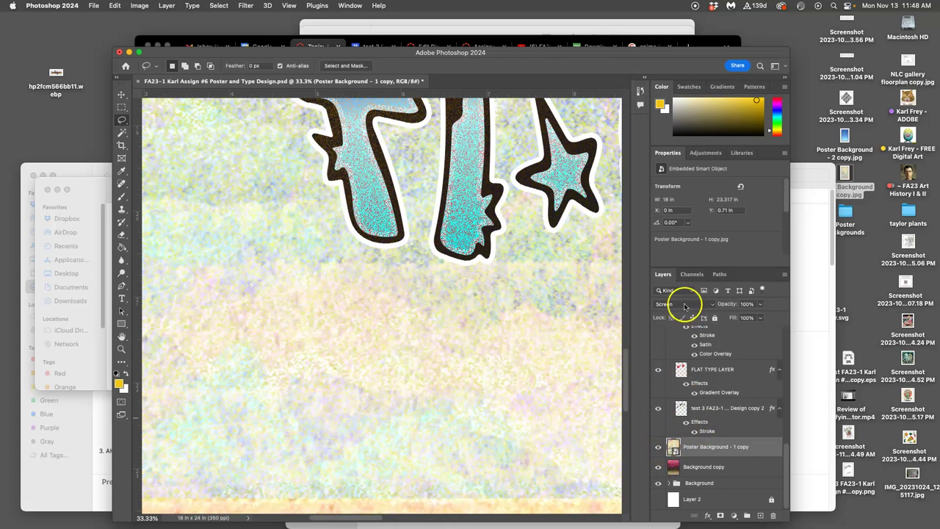
pyautogui.click(683, 302)
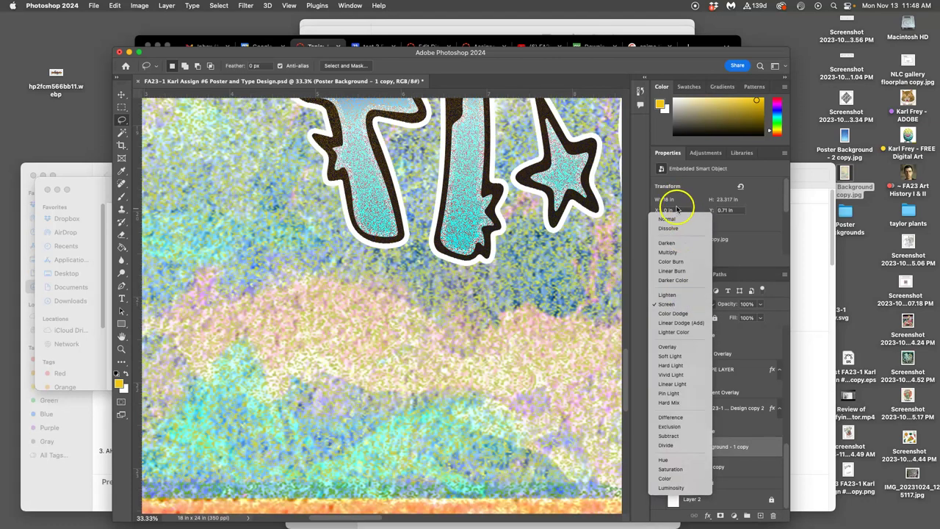
pyautogui.click(668, 219)
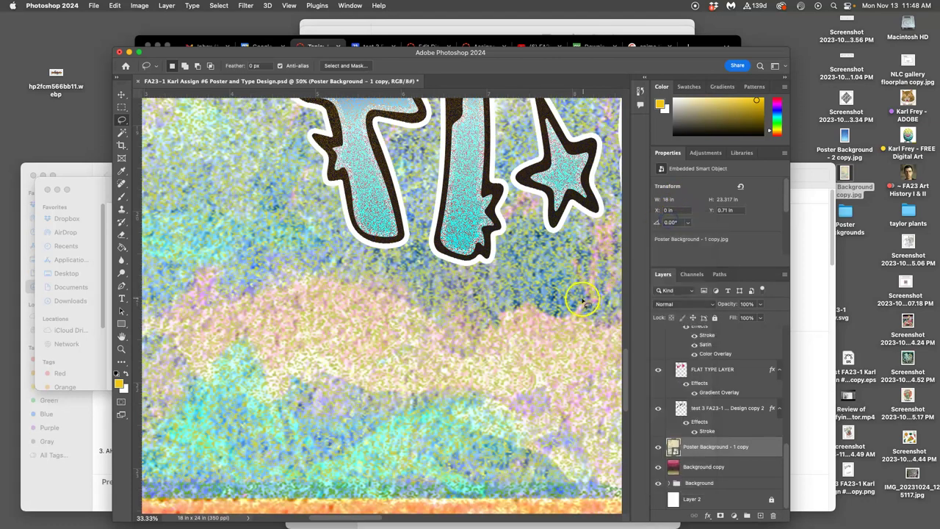
pyautogui.scroll(-5, 582, 301)
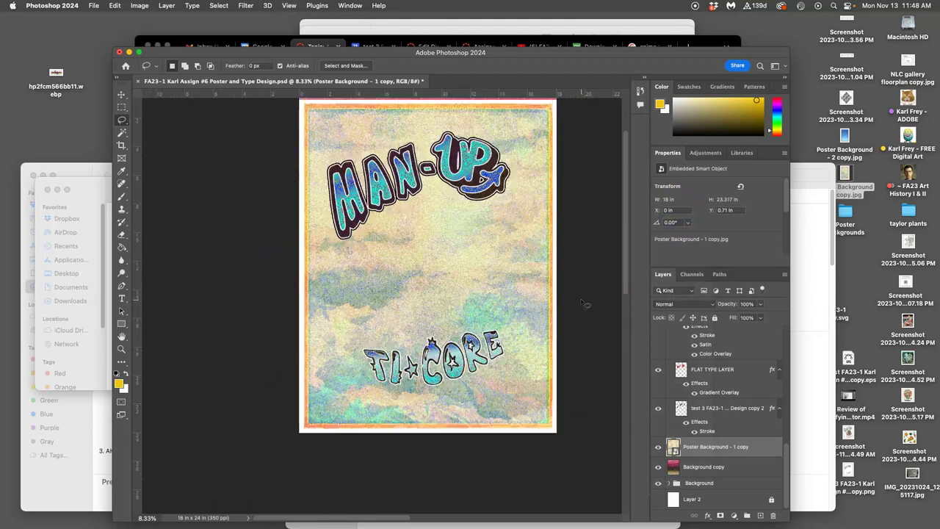
pyautogui.click(683, 303)
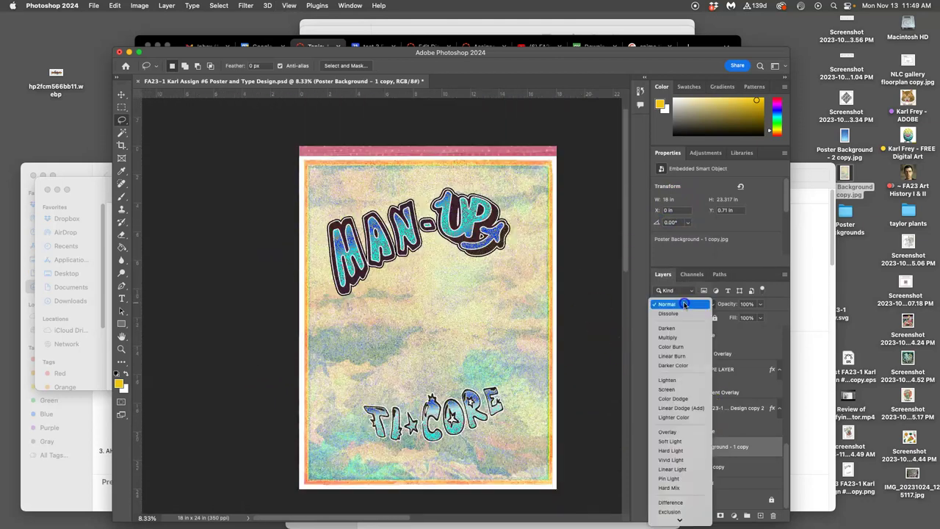
pyautogui.click(667, 380)
pyautogui.scroll(5, 536, 369)
pyautogui.scroll(-10, 493, 373)
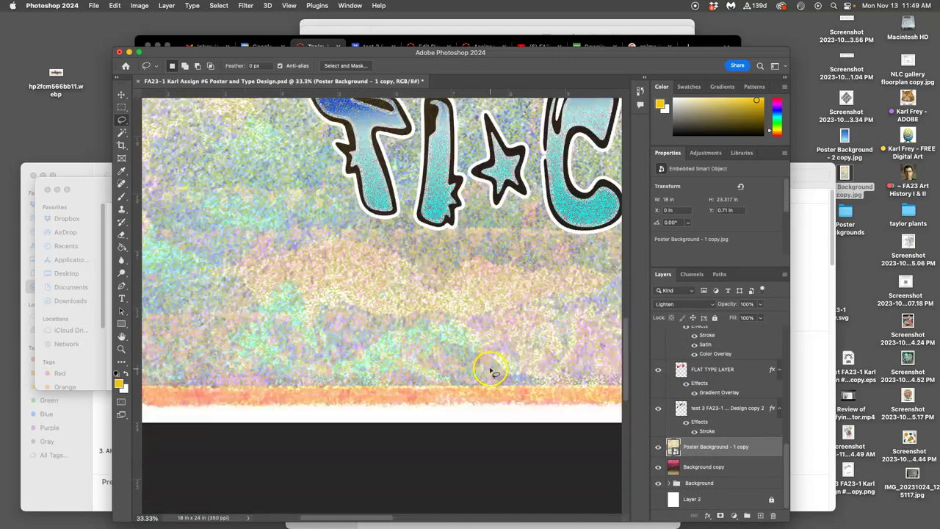
pyautogui.hscroll(3, 490, 371)
pyautogui.click(681, 307)
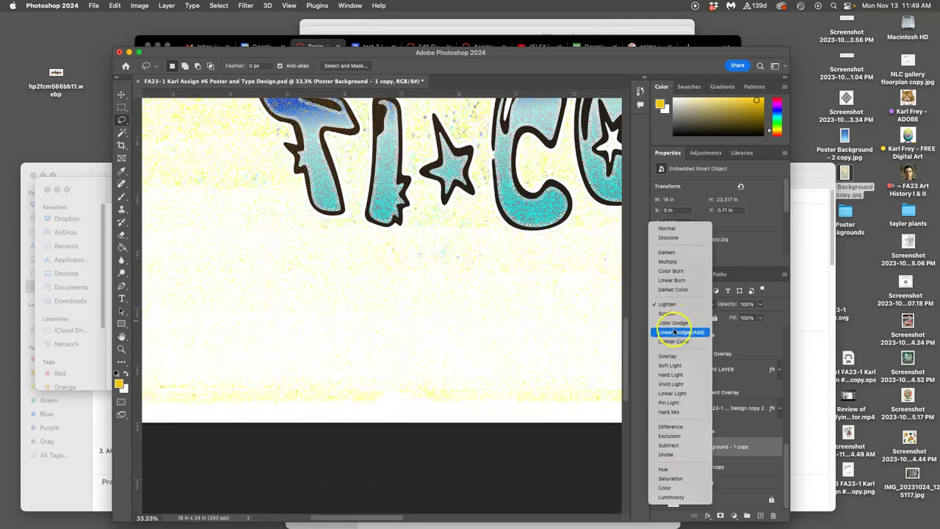
pyautogui.click(673, 341)
pyautogui.click(671, 342)
pyautogui.hscroll(5, 560, 332)
pyautogui.hscroll(5, 559, 332)
pyautogui.hscroll(3, 561, 333)
pyautogui.click(681, 303)
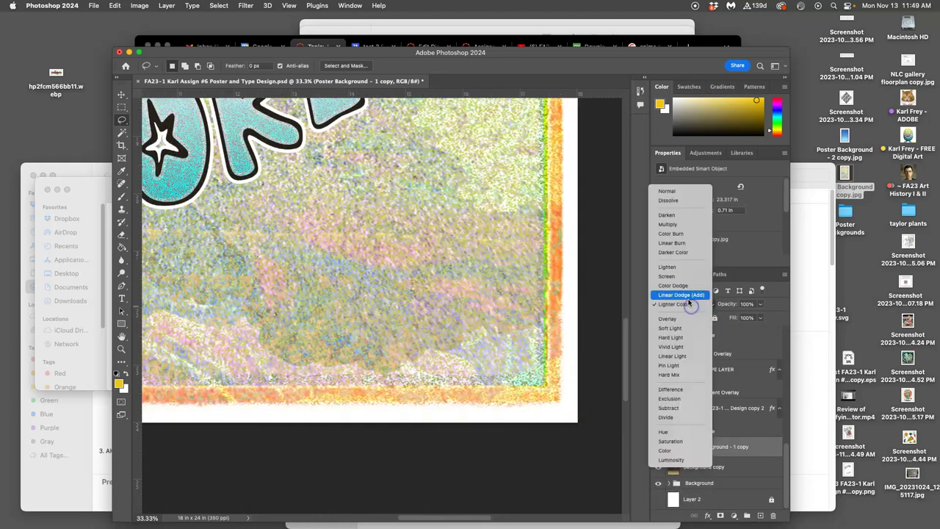
pyautogui.click(670, 328)
pyautogui.click(670, 304)
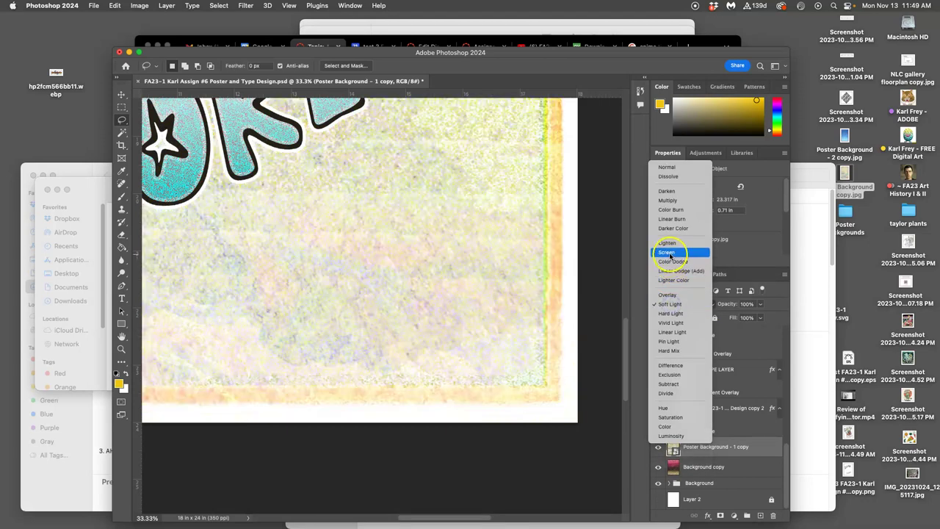
pyautogui.click(669, 253)
pyautogui.press('super+minus')
pyautogui.press('super+minus')
pyautogui.press('super+minus')
pyautogui.scroll(5, 424, 299)
pyautogui.hscroll(-2, 424, 299)
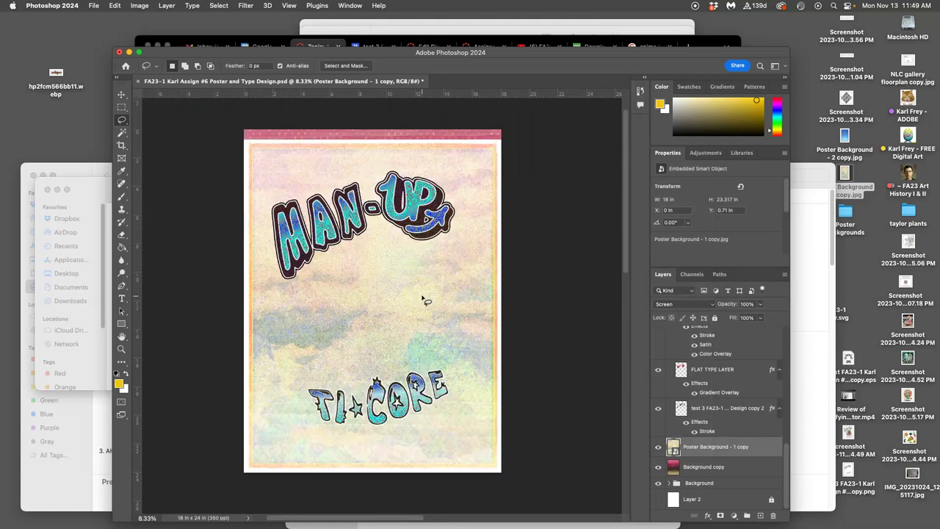
pyautogui.scroll(-1, 446, 308)
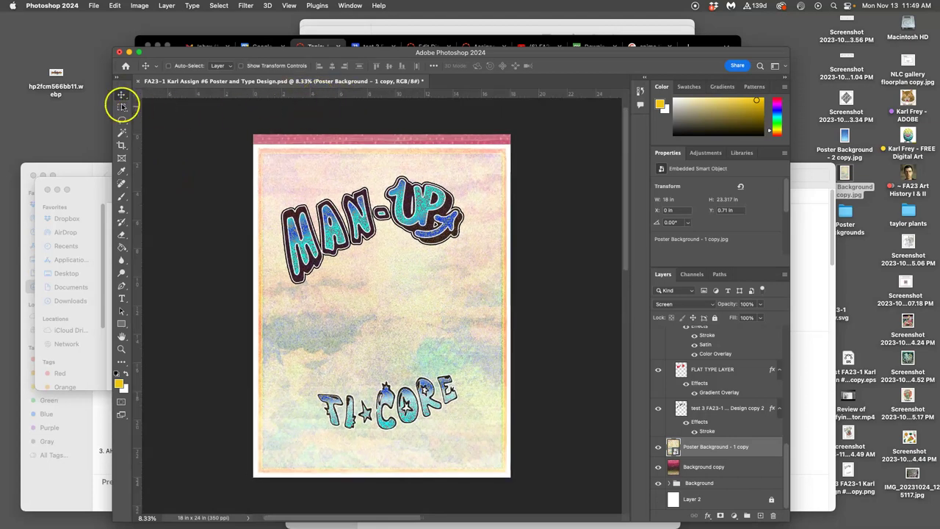
# Step: Place guides below the pink top strip and along the poster's left, right and bottom edges
pyautogui.moveTo(369, 93); pyautogui.dragTo(365, 144)
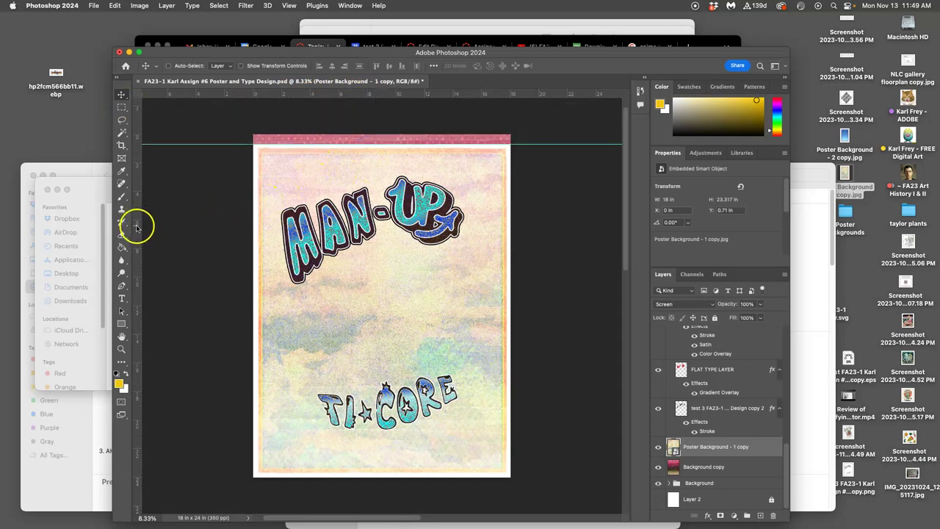
pyautogui.moveTo(136, 228); pyautogui.dragTo(254, 229)
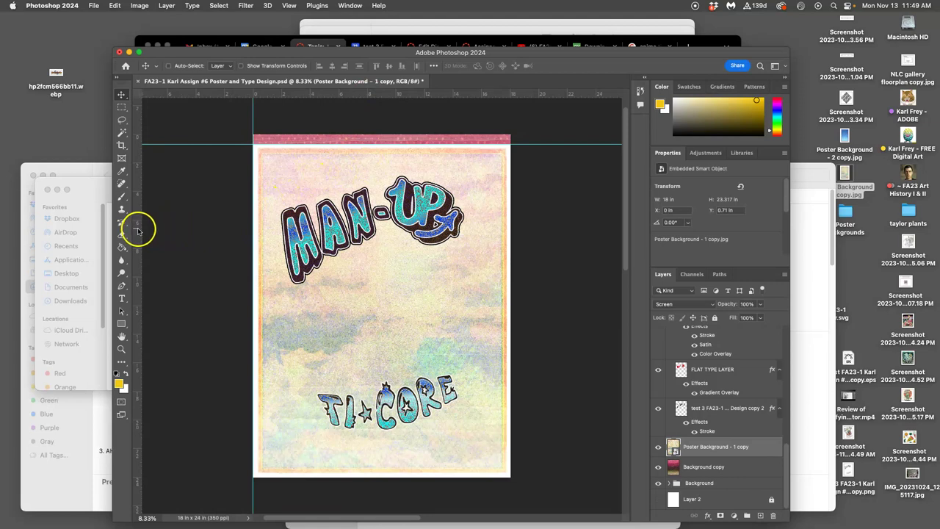
pyautogui.moveTo(135, 228); pyautogui.dragTo(511, 255)
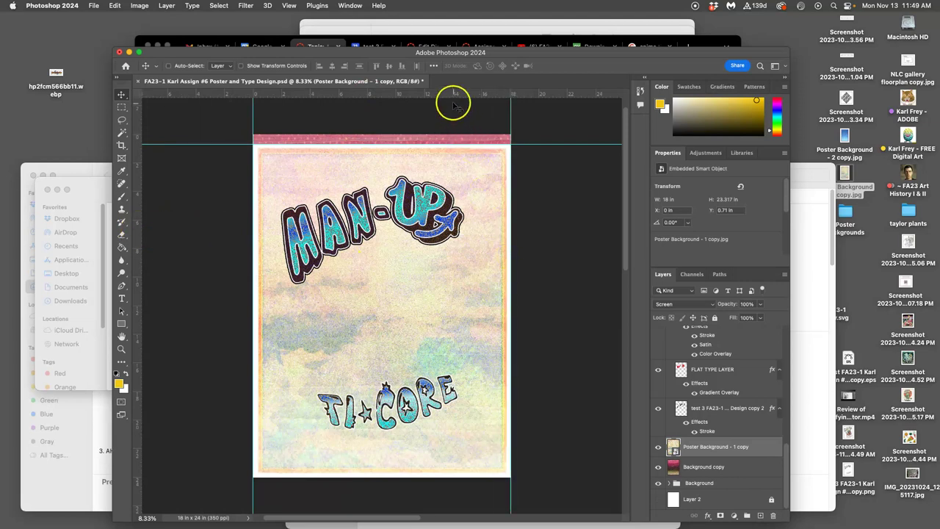
pyautogui.moveTo(451, 94); pyautogui.dragTo(482, 478)
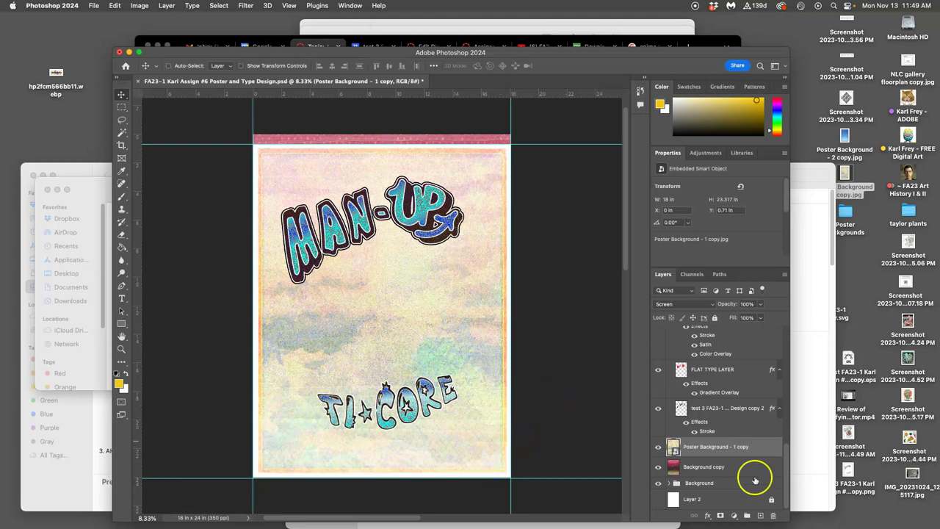
# Step: Rasterize the background layer and expand the Background group
pyautogui.rightClick(705, 451)
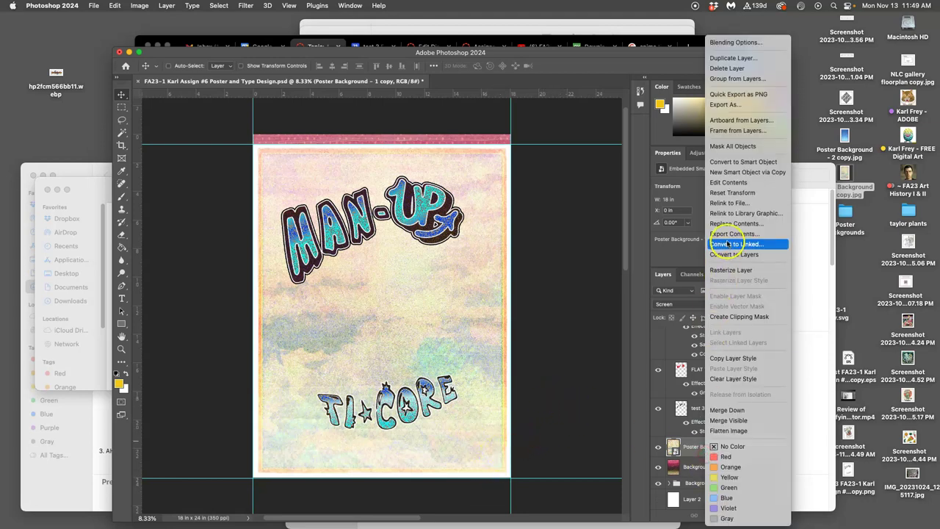
pyautogui.click(728, 271)
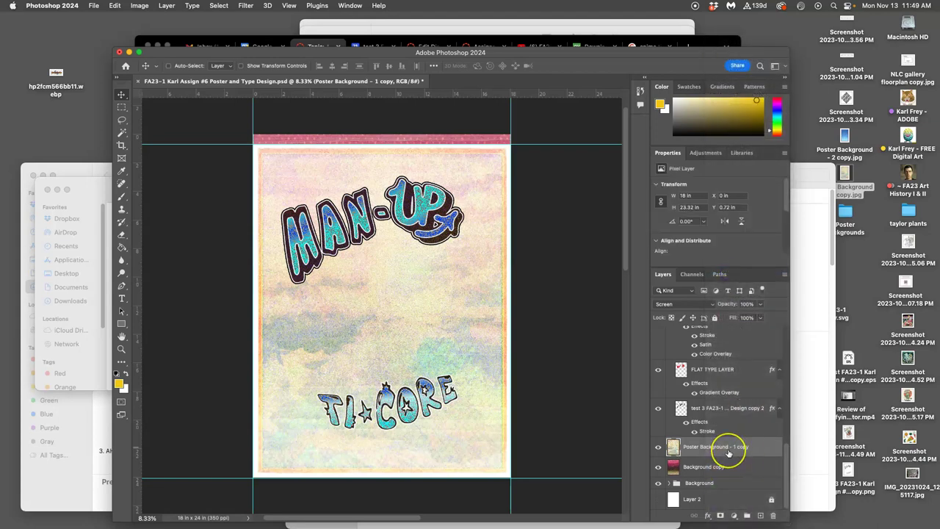
pyautogui.scroll(1, 727, 451)
pyautogui.scroll(-1, 728, 451)
pyautogui.scroll(-2, 728, 452)
pyautogui.scroll(-2, 727, 452)
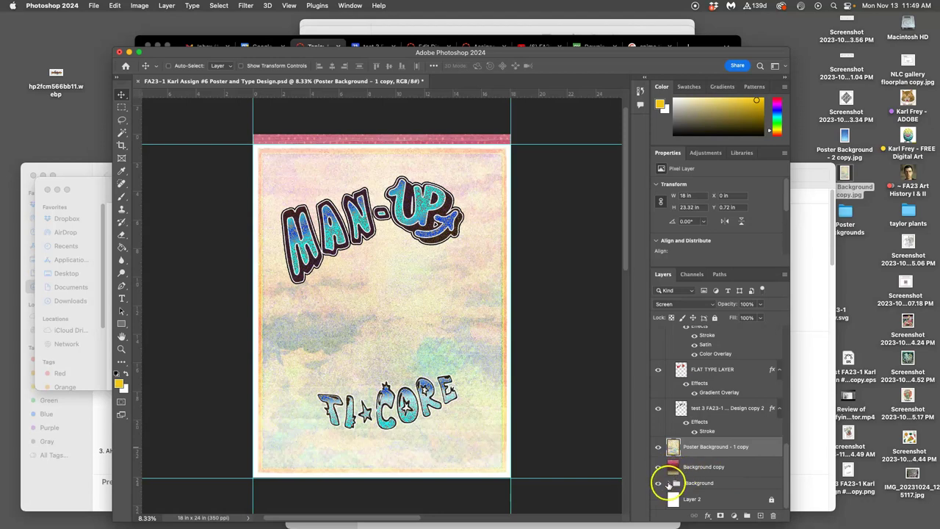
pyautogui.click(668, 482)
pyautogui.scroll(-3, 729, 461)
# Step: Rasterize the wall-612926 layer inside the Background group
pyautogui.rightClick(712, 418)
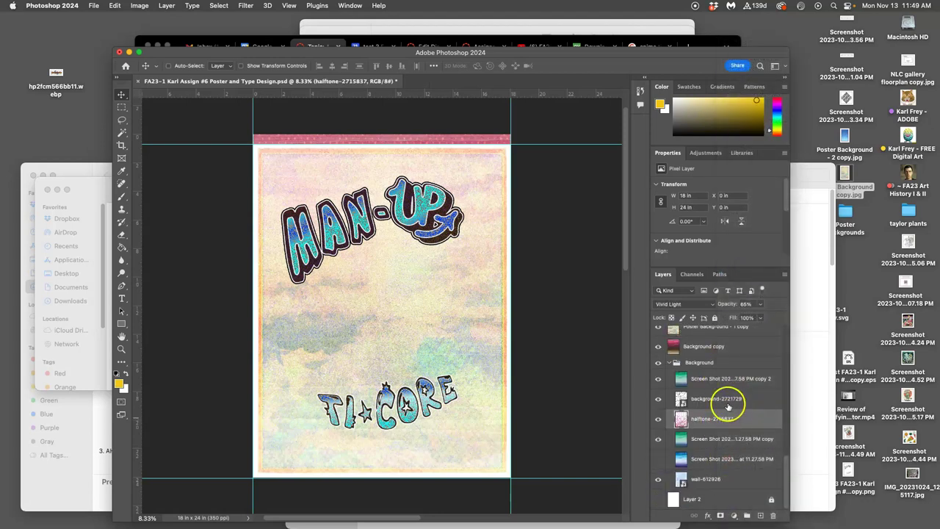
pyautogui.rightClick(725, 400)
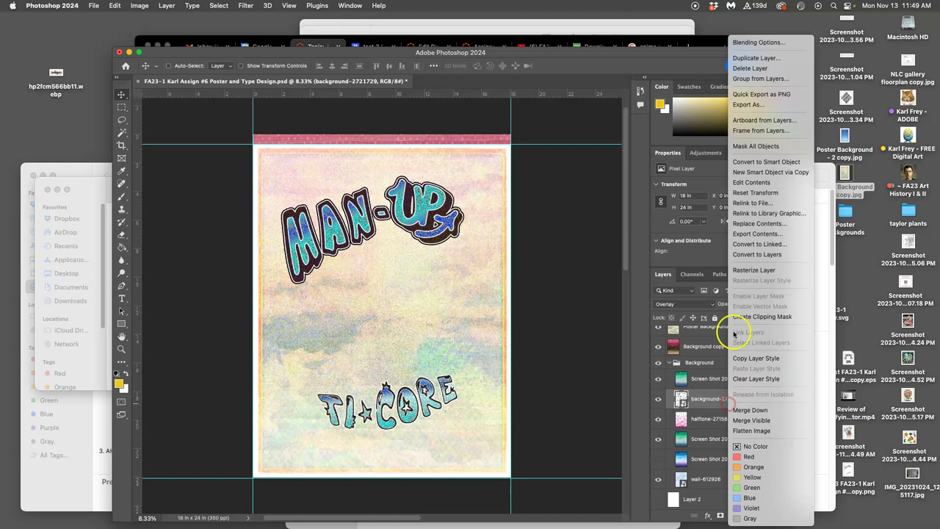
pyautogui.rightClick(707, 483)
pyautogui.click(733, 270)
pyautogui.scroll(3, 724, 461)
pyautogui.scroll(3, 723, 461)
pyautogui.scroll(3, 723, 462)
pyautogui.scroll(3, 723, 461)
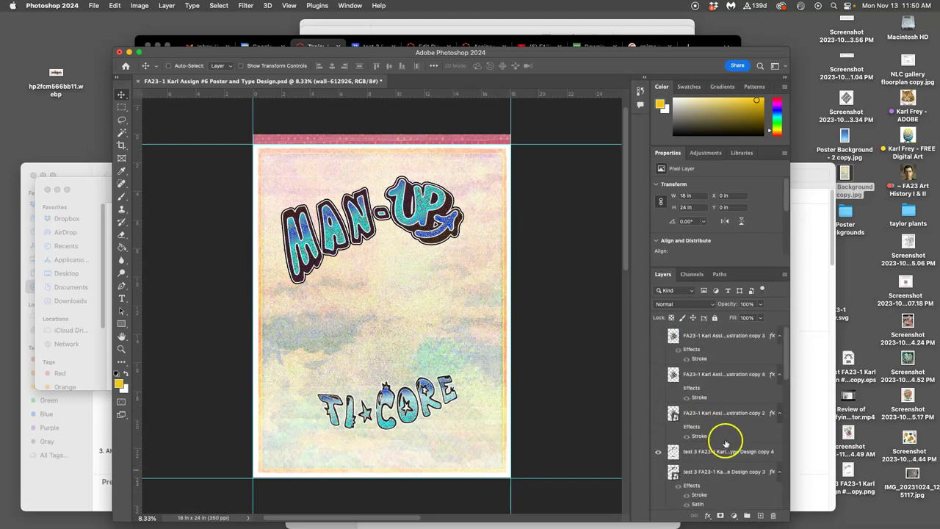
# Step: Toggle illustration and texture layers to compare, reshowing background-2721729 and halftone
pyautogui.click(657, 413)
pyautogui.click(658, 472)
pyautogui.click(659, 472)
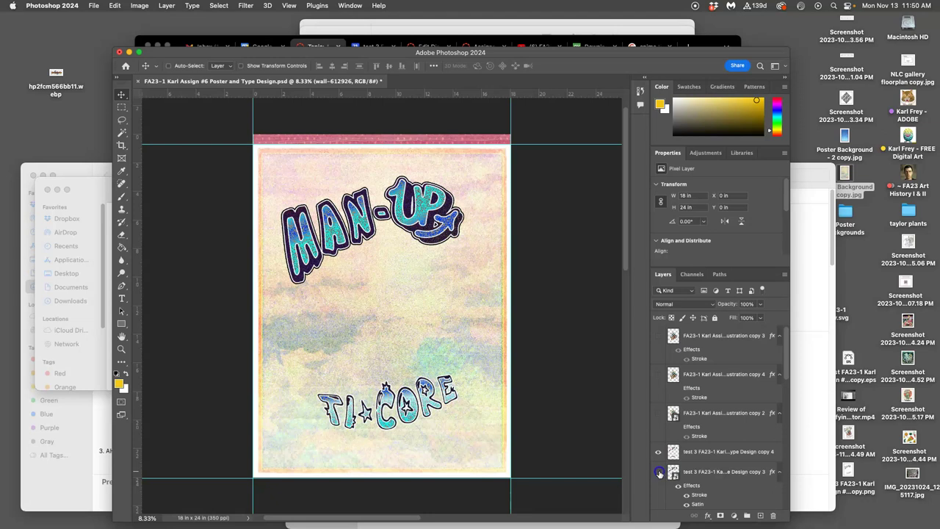
pyautogui.click(659, 472)
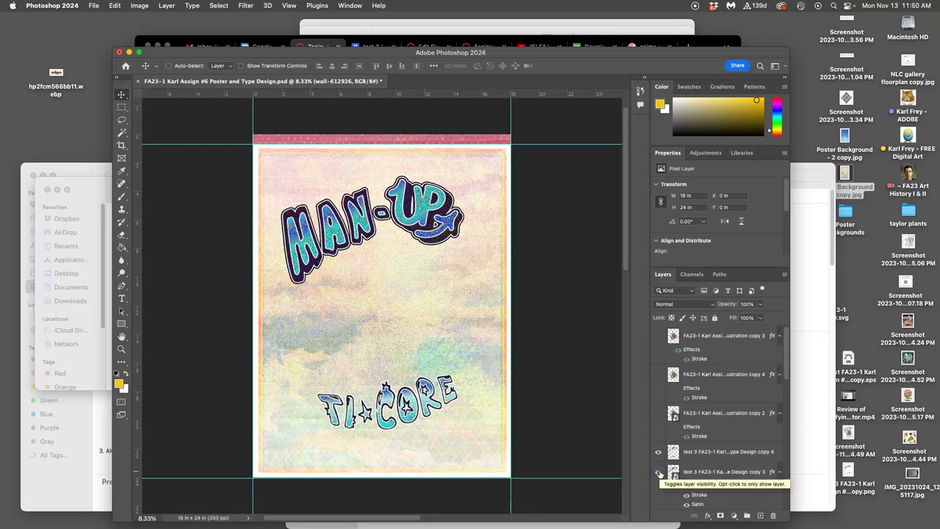
pyautogui.scroll(-4, 724, 459)
pyautogui.scroll(-1, 723, 461)
pyautogui.scroll(-3, 724, 461)
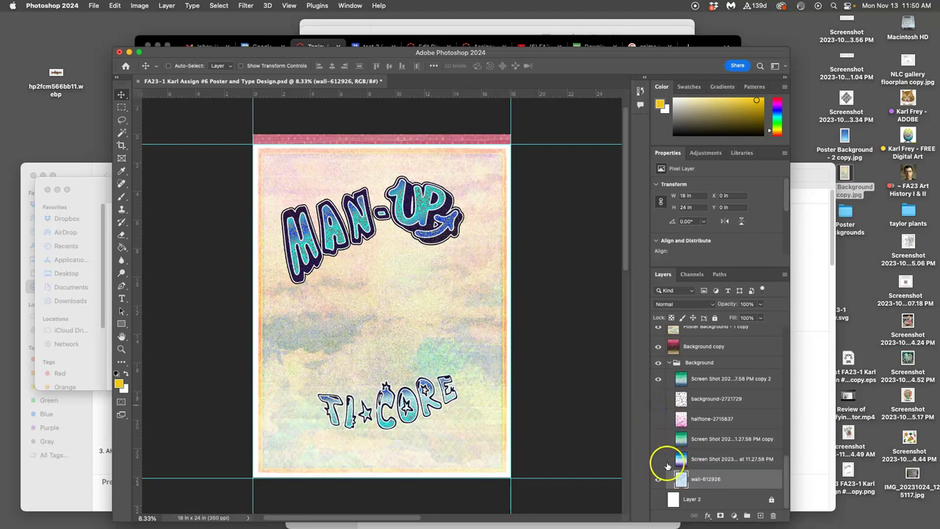
pyautogui.click(658, 401)
pyautogui.click(658, 379)
pyautogui.click(658, 438)
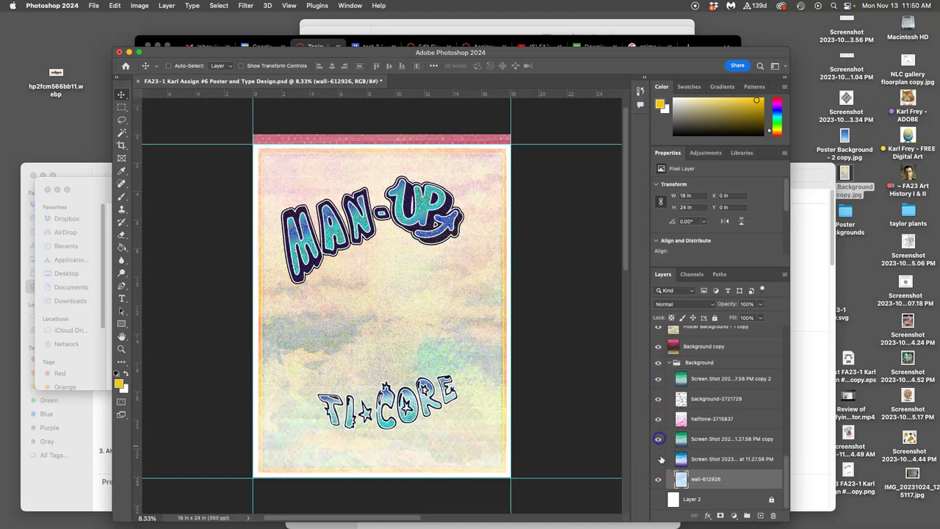
pyautogui.click(660, 498)
# Step: Crop the pink strip off the poster's top, leaving an 18 x 23.283 in canvas
pyautogui.scroll(3, 707, 393)
pyautogui.scroll(3, 705, 394)
pyautogui.scroll(2, 701, 391)
pyautogui.scroll(2, 696, 390)
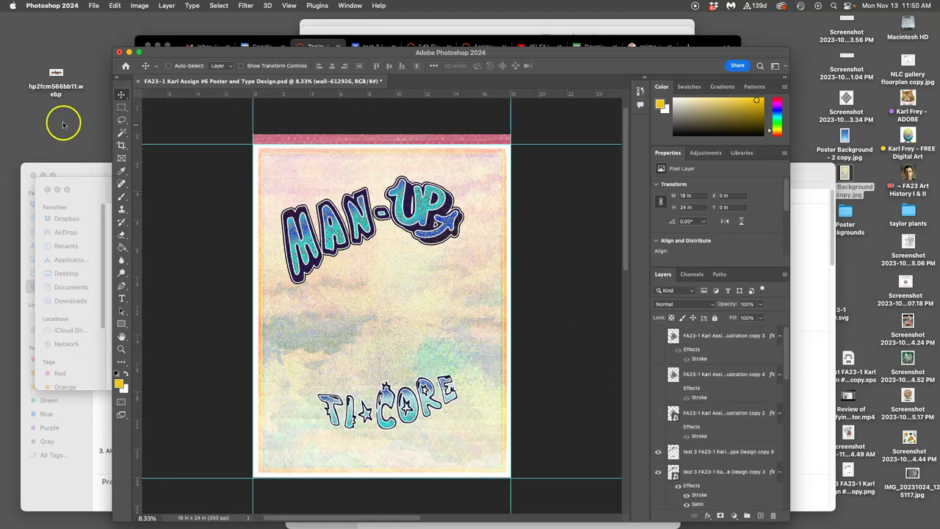
pyautogui.click(122, 145)
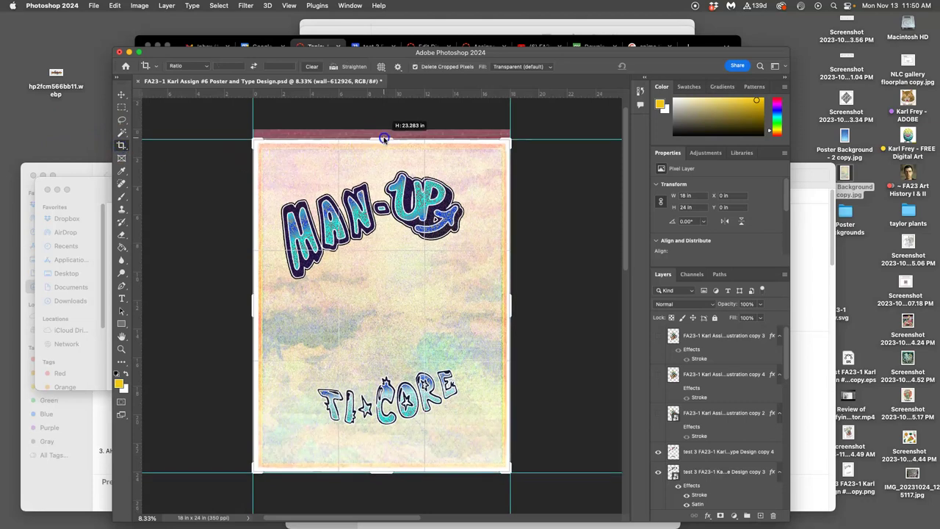
pyautogui.moveTo(384, 136); pyautogui.dragTo(353, 142)
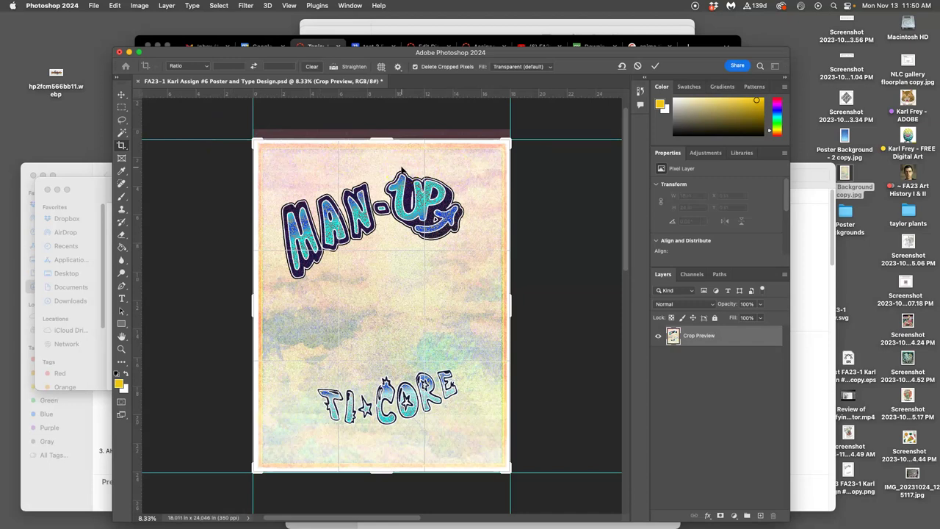
pyautogui.press('Return')
pyautogui.click(402, 170)
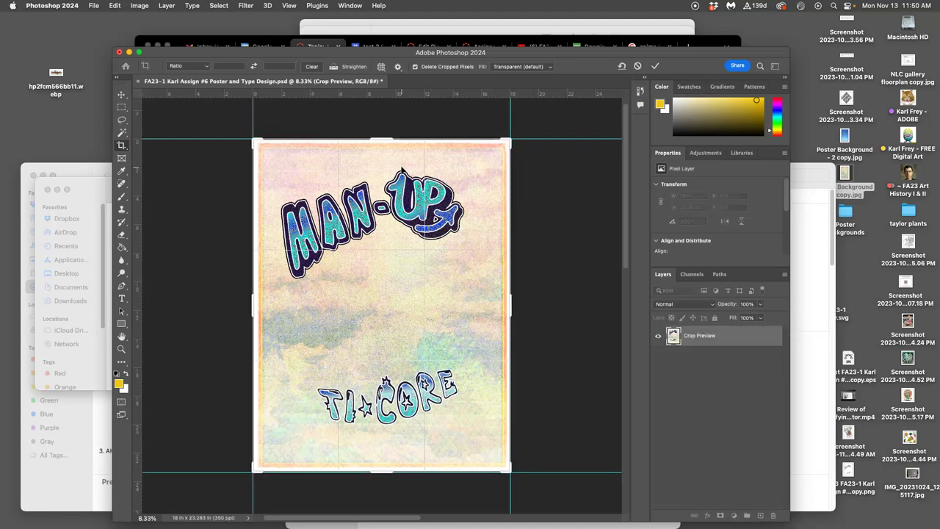
pyautogui.press('Return')
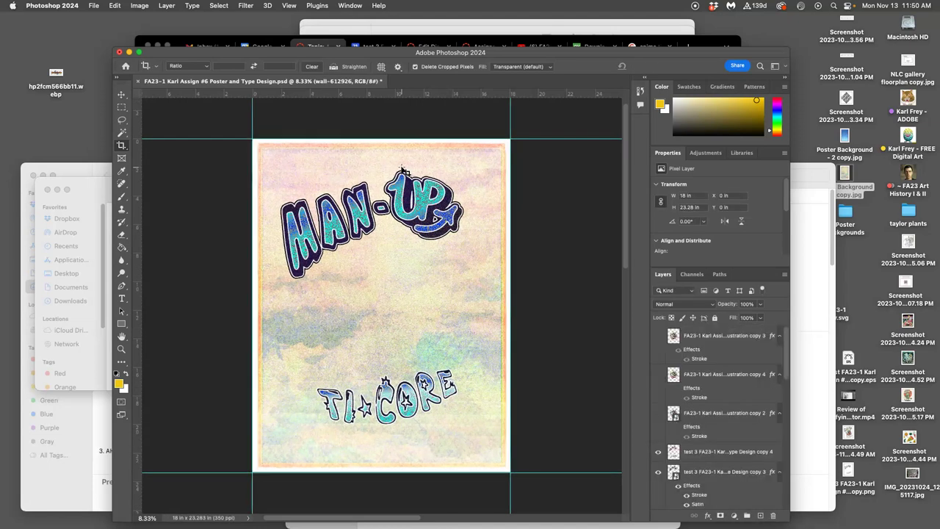
# Step: Select the Lasso tool and pan around to inspect the poster edges
pyautogui.click(122, 119)
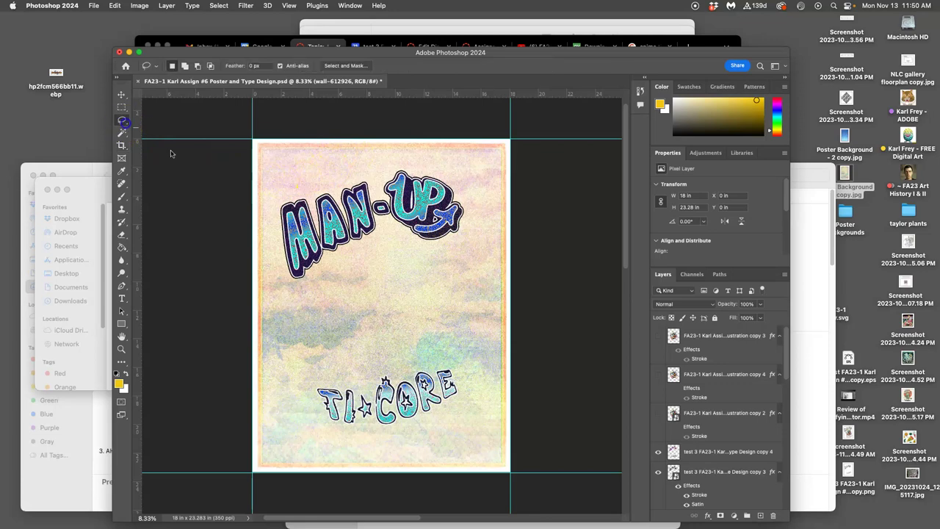
pyautogui.scroll(-2, 317, 257)
pyautogui.scroll(3, 411, 401)
pyautogui.scroll(3, 411, 401)
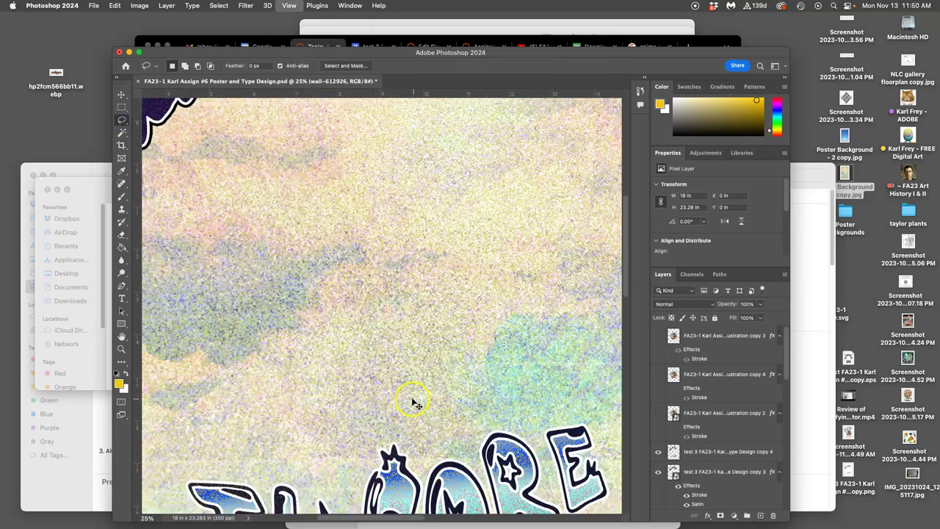
pyautogui.scroll(3, 411, 401)
pyautogui.scroll(3, 411, 401)
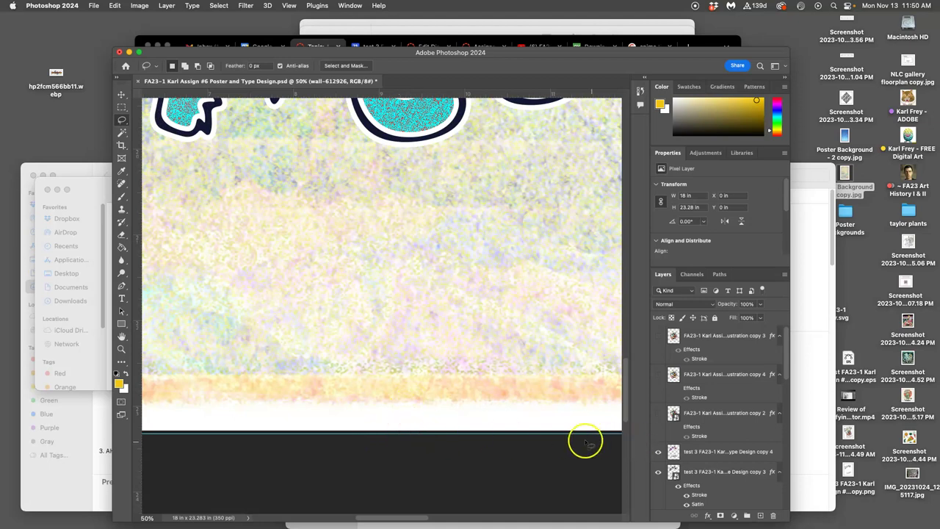
pyautogui.hscroll(5, 565, 428)
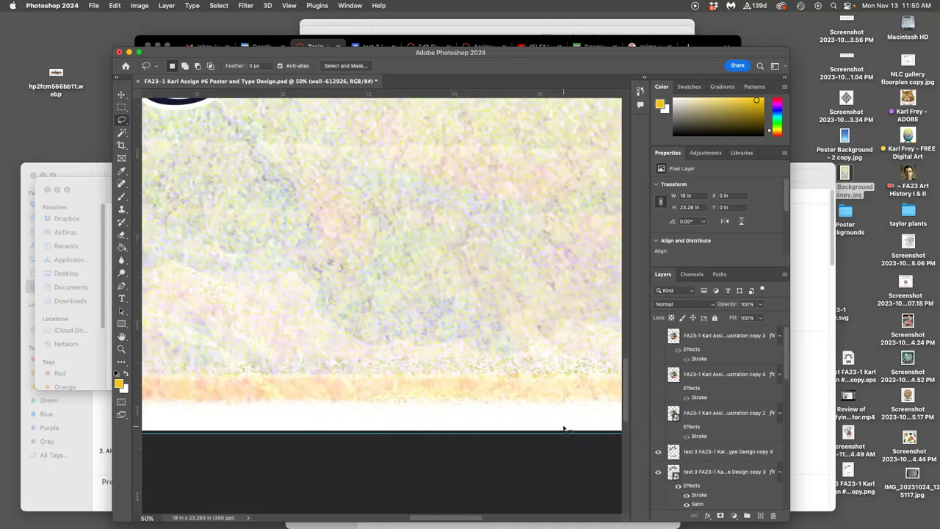
pyautogui.hscroll(5, 566, 428)
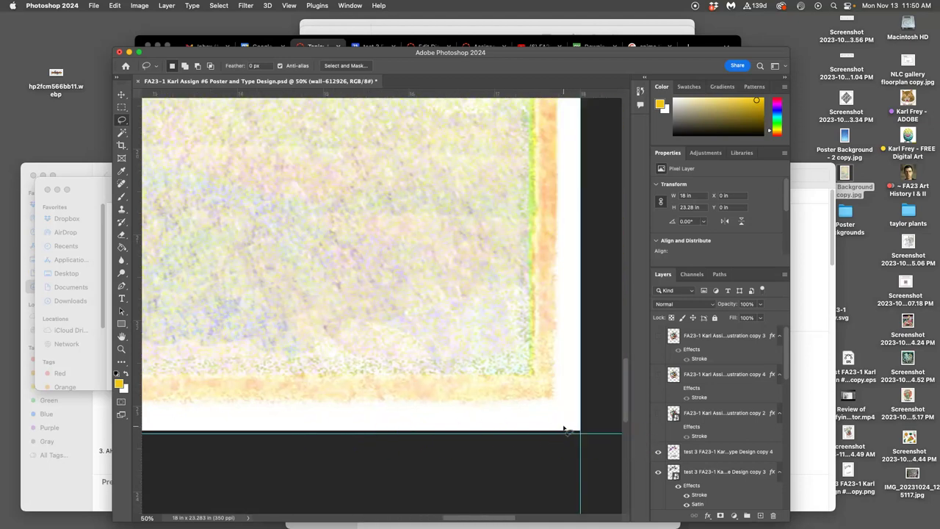
pyautogui.scroll(-3, 708, 389)
pyautogui.scroll(-5, 711, 396)
# Step: Toggle the Background group and Background copy visibility to compare the backdrop
pyautogui.click(657, 363)
pyautogui.click(660, 349)
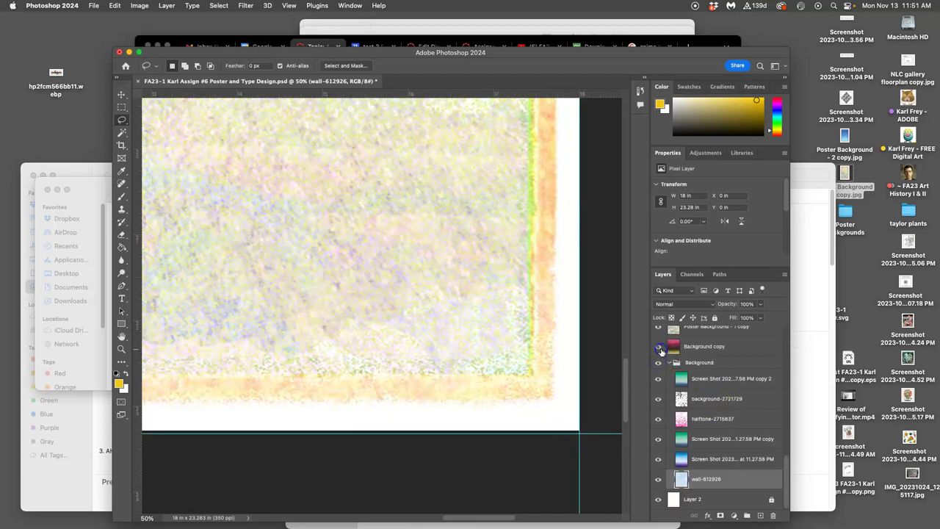
pyautogui.scroll(2, 690, 377)
pyautogui.scroll(2, 694, 378)
pyautogui.scroll(2, 698, 379)
pyautogui.scroll(-3, 398, 295)
pyautogui.scroll(-2, 375, 291)
pyautogui.scroll(-1, 371, 292)
pyautogui.scroll(3, 371, 291)
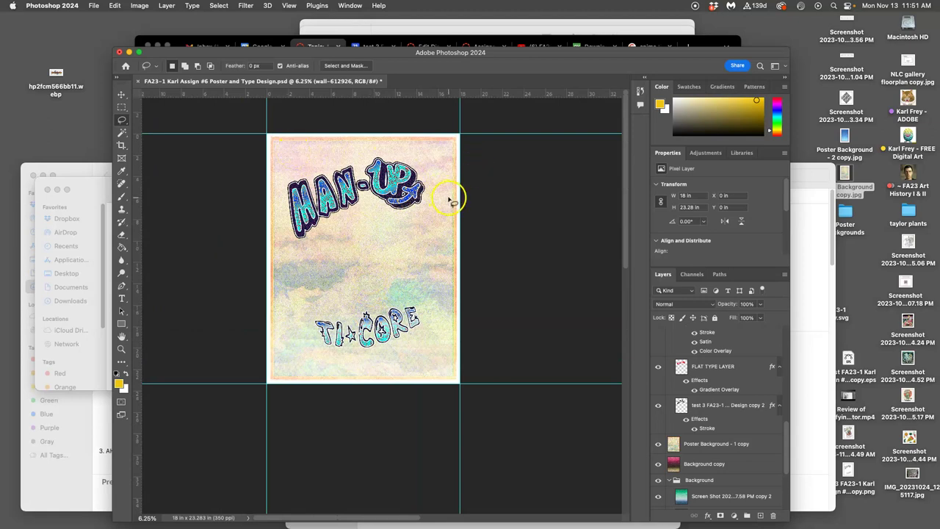
# Step: Hide Poster Background - 1 copy to reveal the pink-to-olive dotted background
pyautogui.scroll(3, 433, 169)
pyautogui.scroll(3, 353, 180)
pyautogui.scroll(5, 306, 181)
pyautogui.scroll(-5, 308, 182)
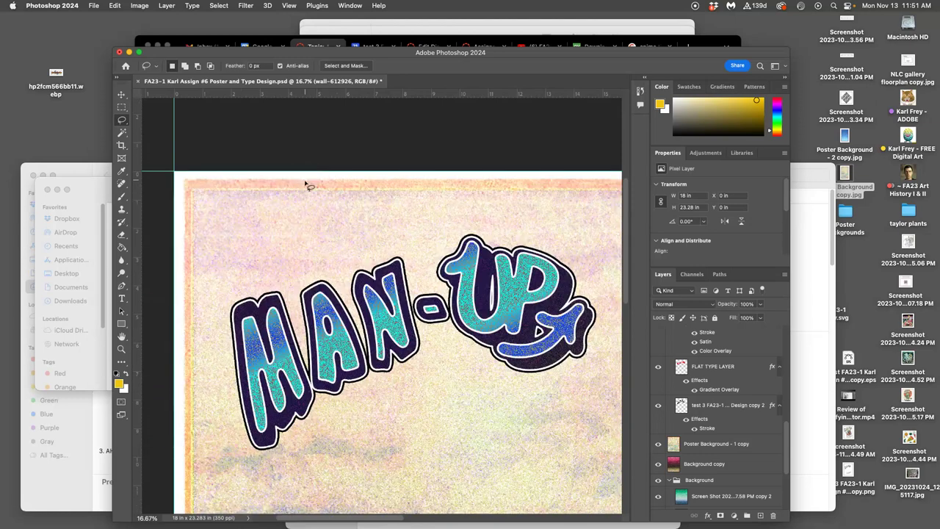
pyautogui.click(658, 444)
pyautogui.scroll(-2, 527, 411)
pyautogui.scroll(-4, 523, 405)
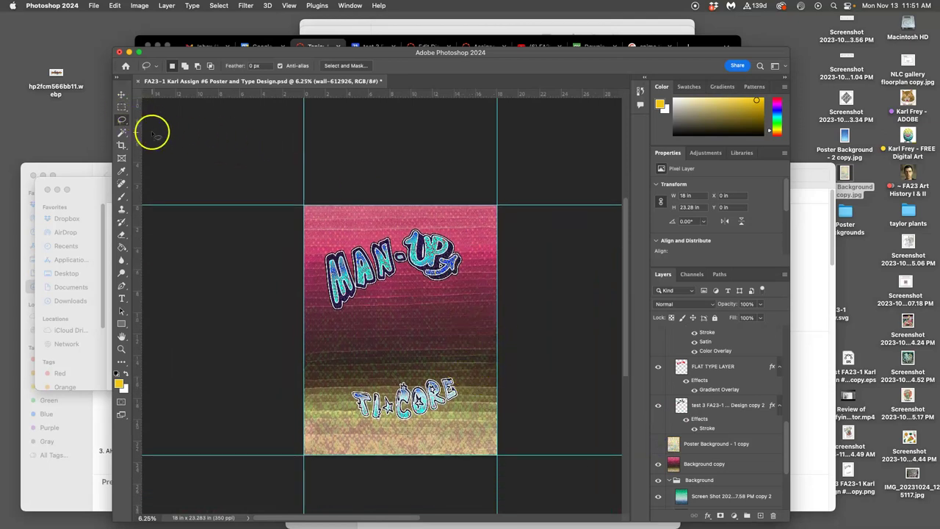
# Step: Place vertical guides about half an inch in on the left and at 17.5 in on the right
pyautogui.moveTo(139, 131); pyautogui.dragTo(311, 150)
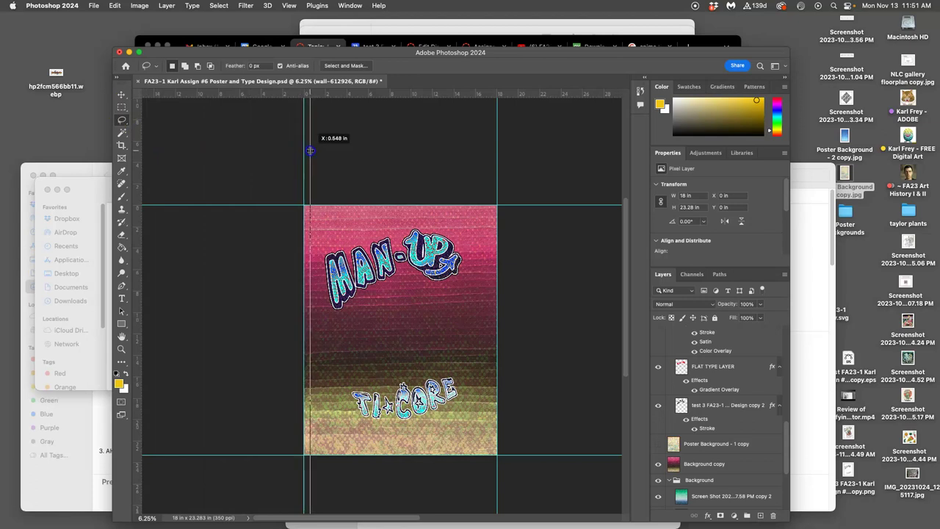
pyautogui.moveTo(310, 150); pyautogui.dragTo(309, 150)
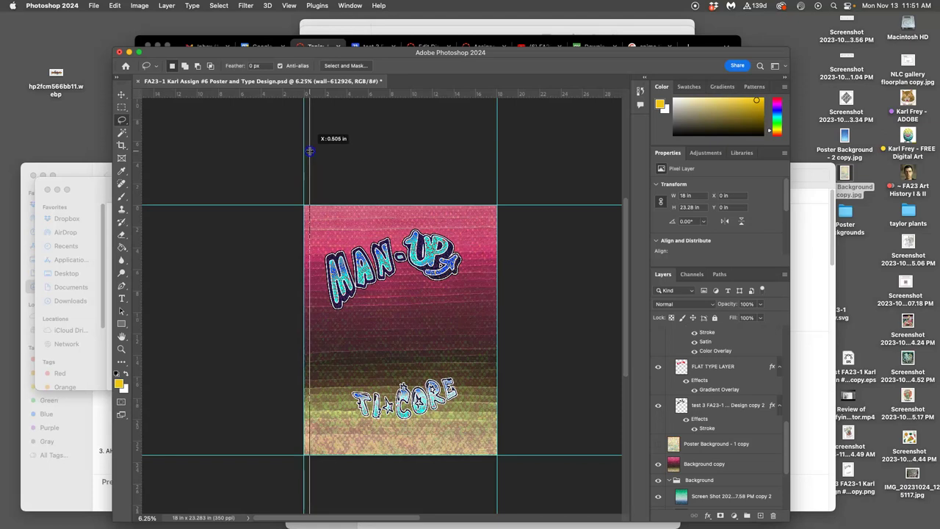
pyautogui.moveTo(310, 151); pyautogui.dragTo(308, 150)
pyautogui.moveTo(140, 151); pyautogui.dragTo(498, 163)
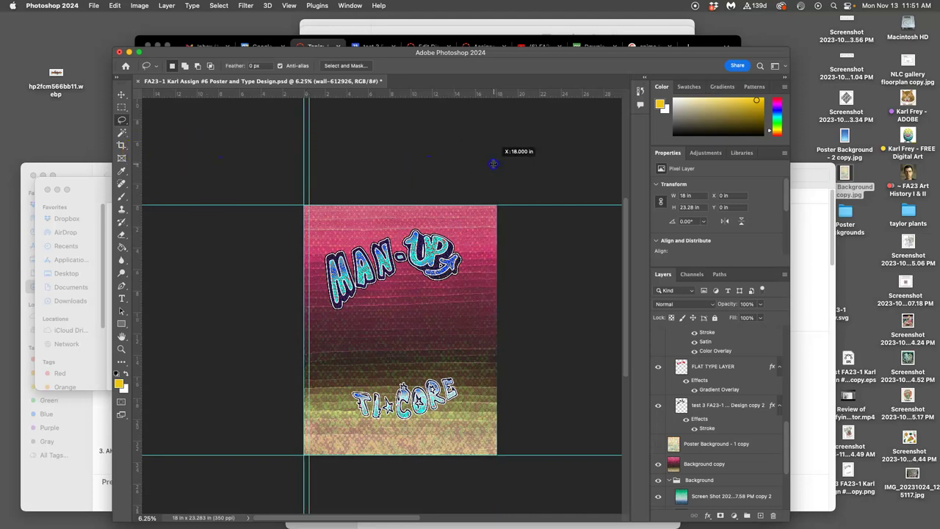
pyautogui.moveTo(493, 163); pyautogui.dragTo(491, 165)
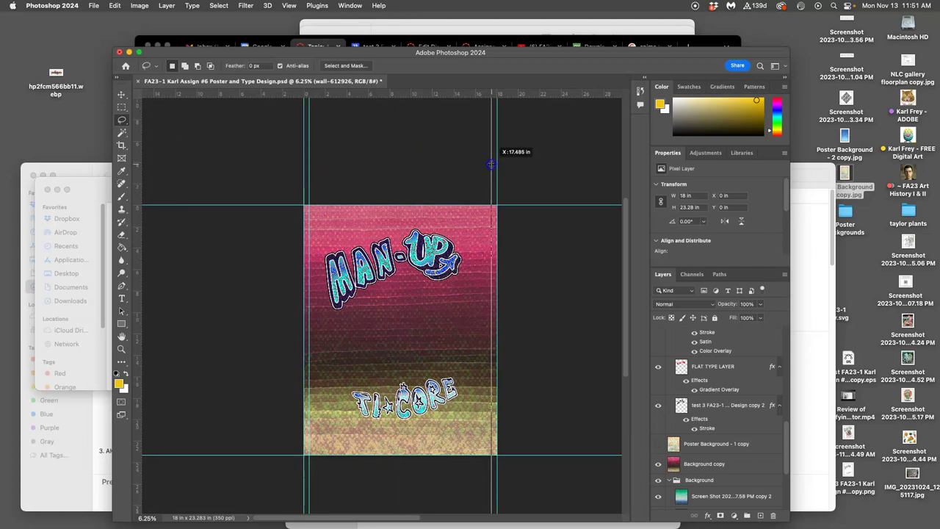
pyautogui.moveTo(492, 165); pyautogui.dragTo(490, 164)
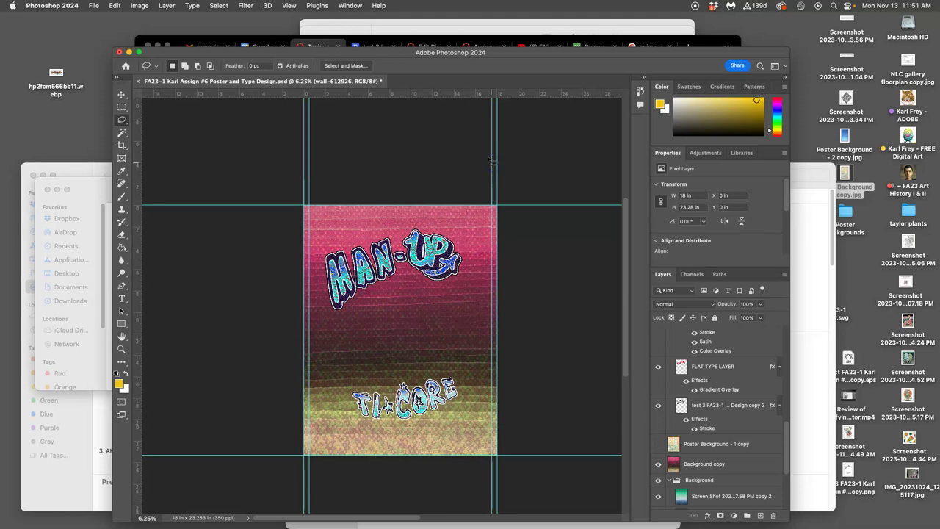
# Step: Add horizontal guides near the top and around 22.8 in at the bottom edge
pyautogui.moveTo(453, 94); pyautogui.dragTo(447, 211)
pyautogui.moveTo(426, 92)
pyautogui.mouseDown()
pyautogui.moveTo(433, 335)
pyautogui.moveTo(423, 454)
pyautogui.mouseUp()
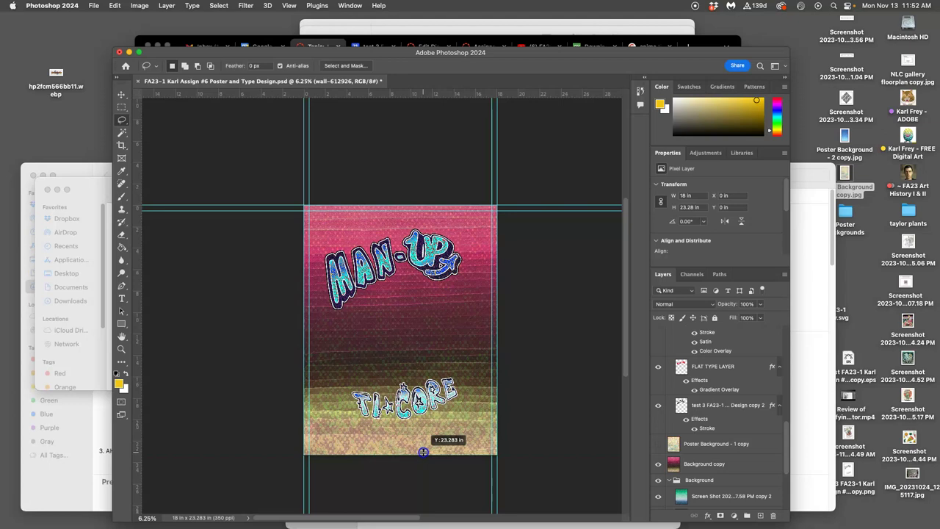
pyautogui.moveTo(423, 451); pyautogui.dragTo(422, 450)
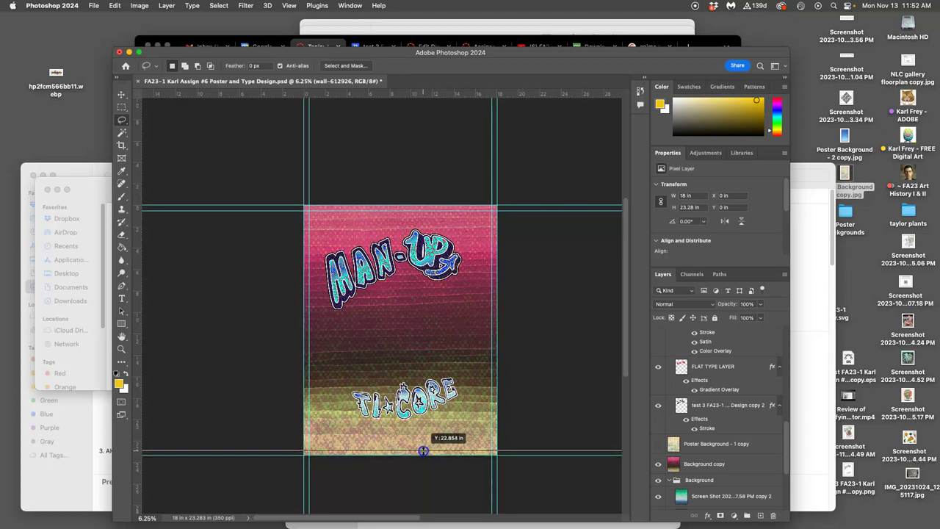
pyautogui.moveTo(423, 450); pyautogui.dragTo(423, 449)
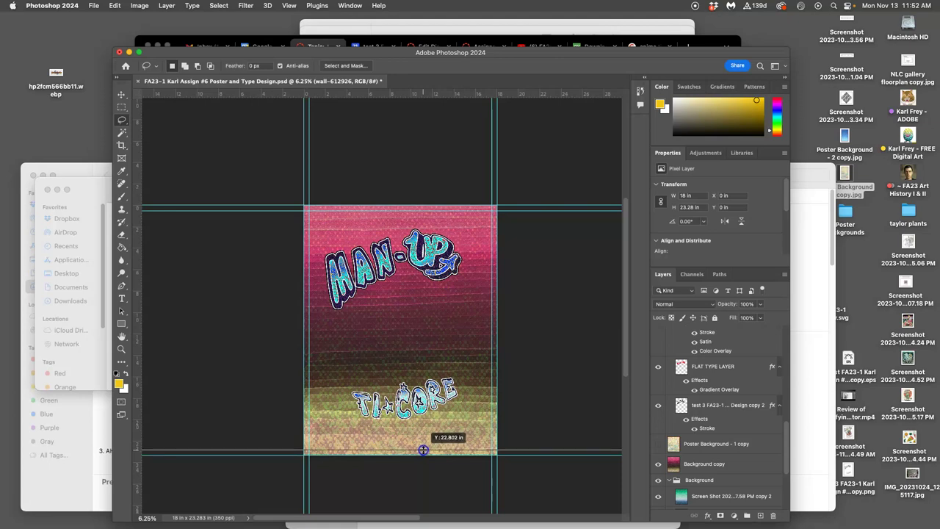
pyautogui.moveTo(423, 450); pyautogui.dragTo(423, 448)
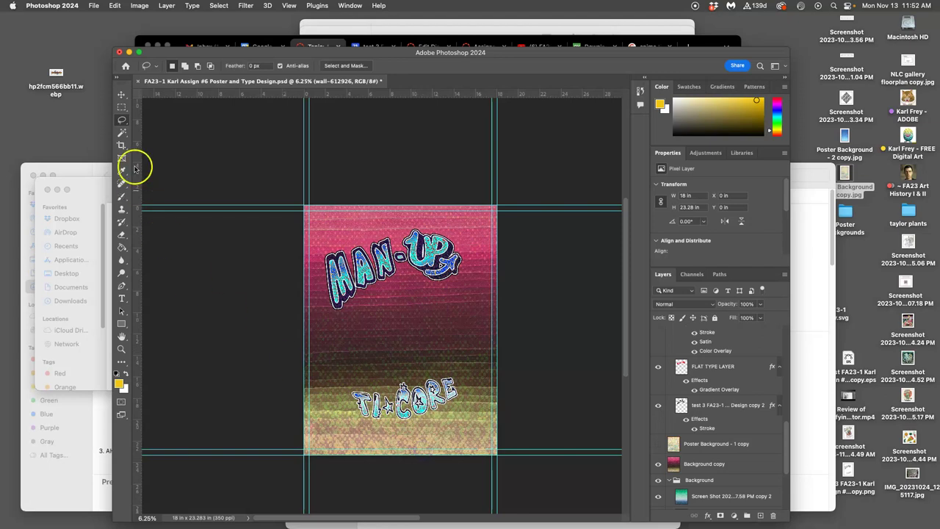
# Step: With the Rectangular Marquee active, add a new empty layer at the top of the stack and begin renaming it
pyautogui.click(123, 107)
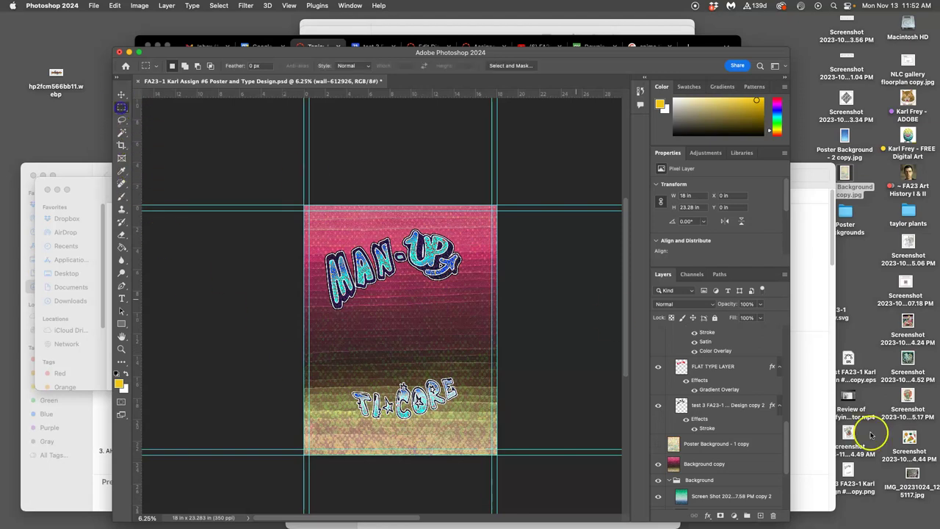
pyautogui.scroll(5, 717, 358)
pyautogui.click(718, 358)
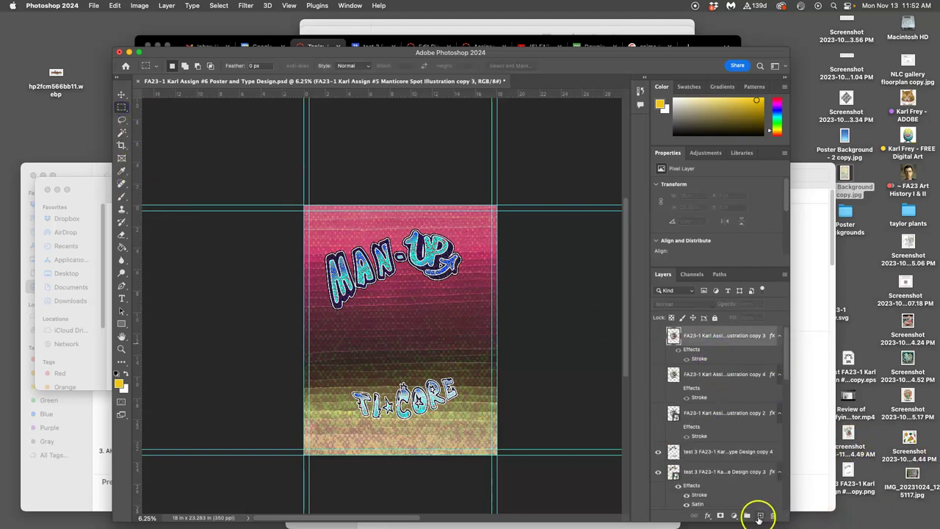
pyautogui.click(760, 516)
pyautogui.doubleClick(691, 335)
pyautogui.write('White Border')
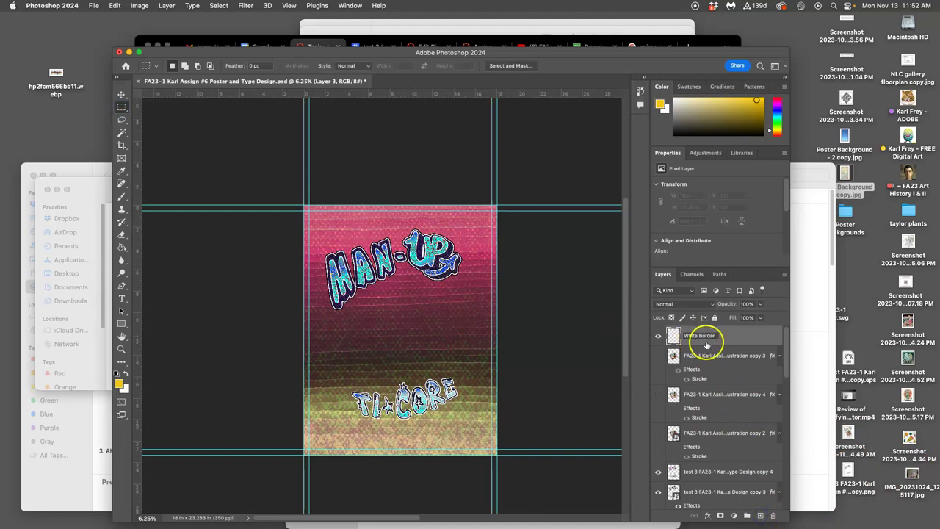
pyautogui.write('Border')
# Step: Name the layer White Border and select thin strips along the top, bottom and left edges
pyautogui.click(725, 342)
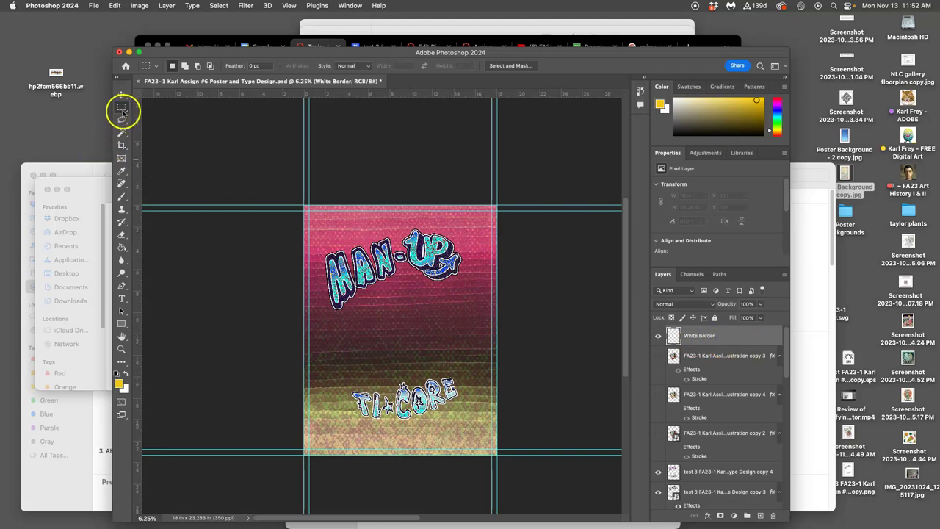
pyautogui.moveTo(251, 184)
pyautogui.mouseDown()
pyautogui.moveTo(465, 212)
pyautogui.moveTo(508, 182)
pyautogui.moveTo(486, 506)
pyautogui.moveTo(504, 493)
pyautogui.mouseUp()
pyautogui.moveTo(499, 456); pyautogui.dragTo(279, 444)
pyautogui.moveTo(281, 182)
pyautogui.mouseDown()
pyautogui.moveTo(304, 268)
pyautogui.moveTo(307, 467)
pyautogui.mouseUp()
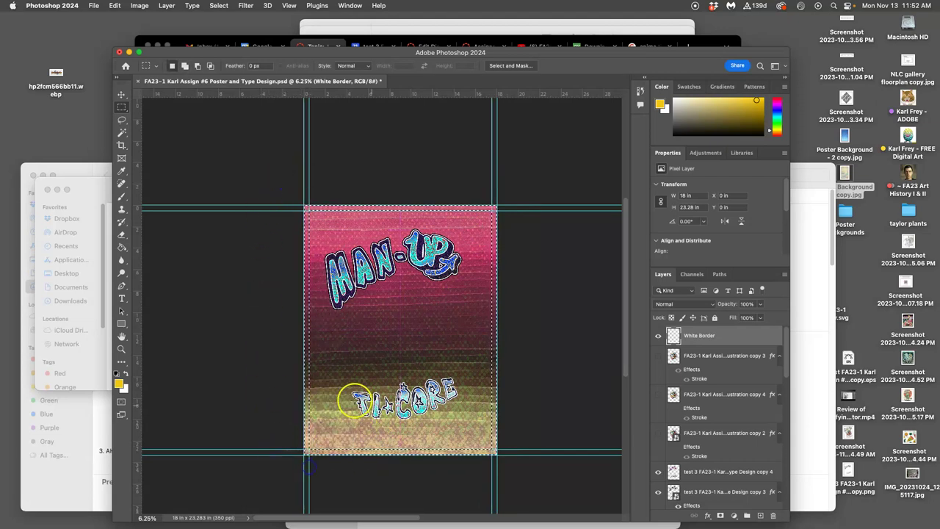
# Step: Fill the edge selection with white via Edit > Fill, then deselect
pyautogui.click(115, 5)
pyautogui.click(131, 154)
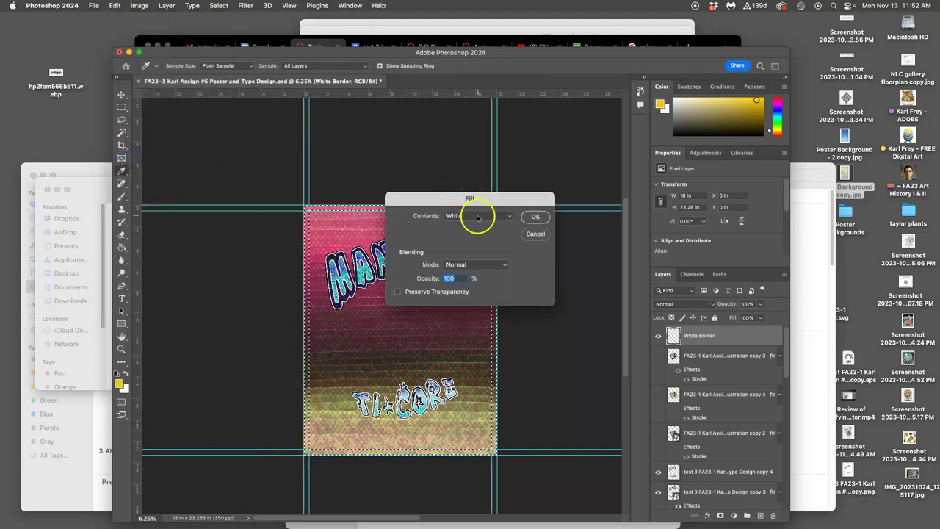
pyautogui.click(534, 216)
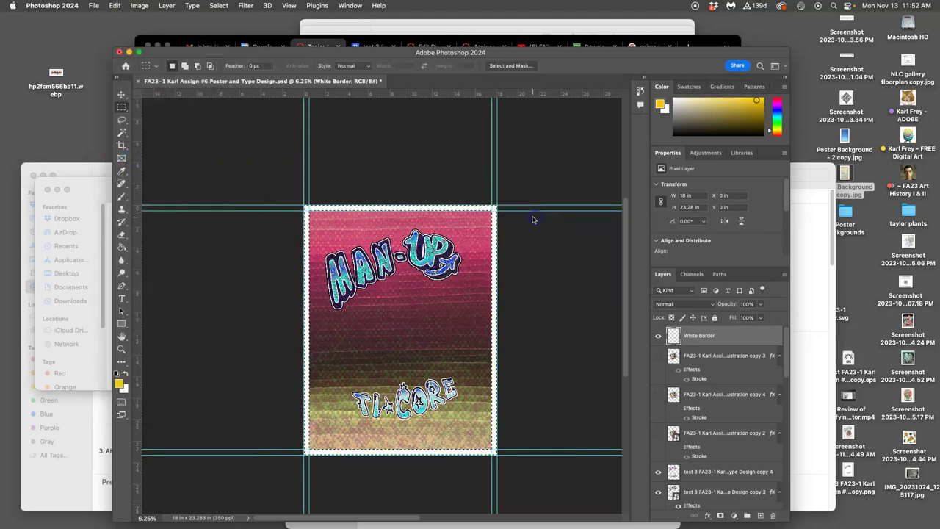
pyautogui.click(556, 250)
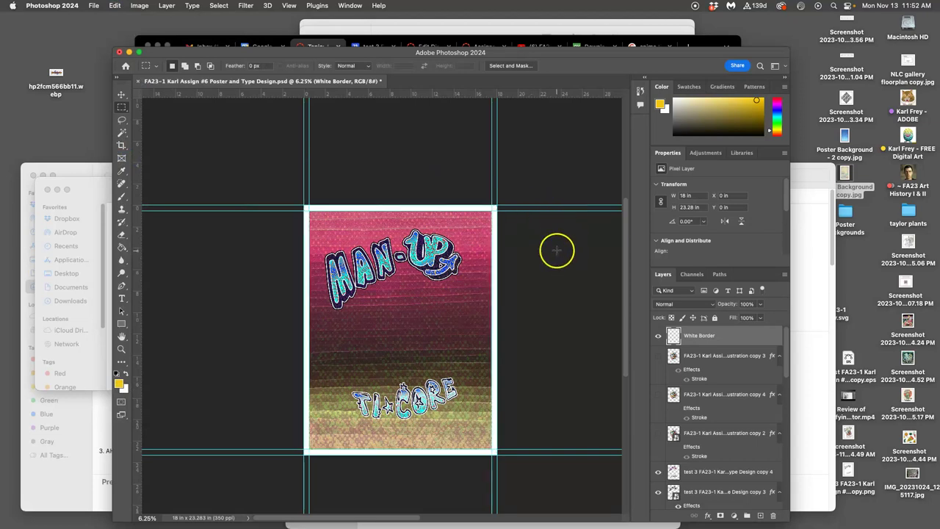
# Step: Hide the guides and toggle illustration copies to settle on the clean lion-rider version
pyautogui.press('super+semicolon')
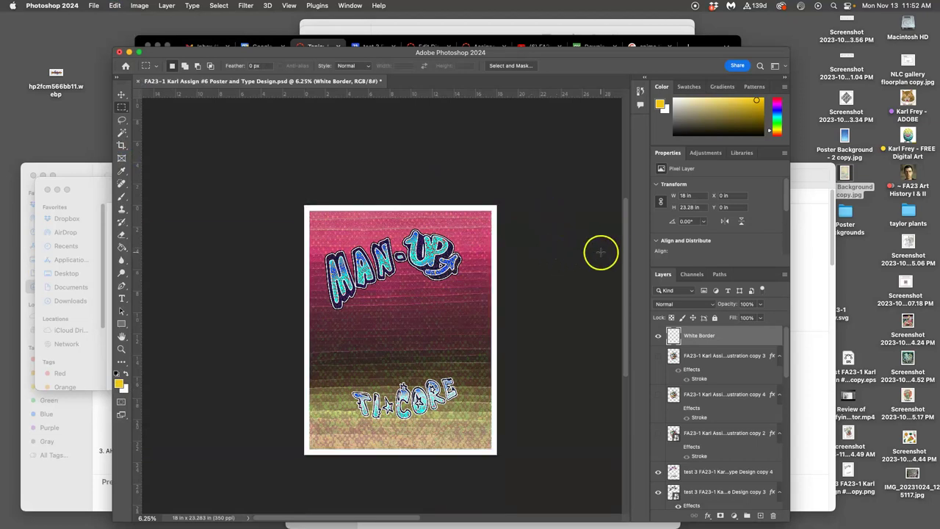
pyautogui.hscroll(1, 562, 264)
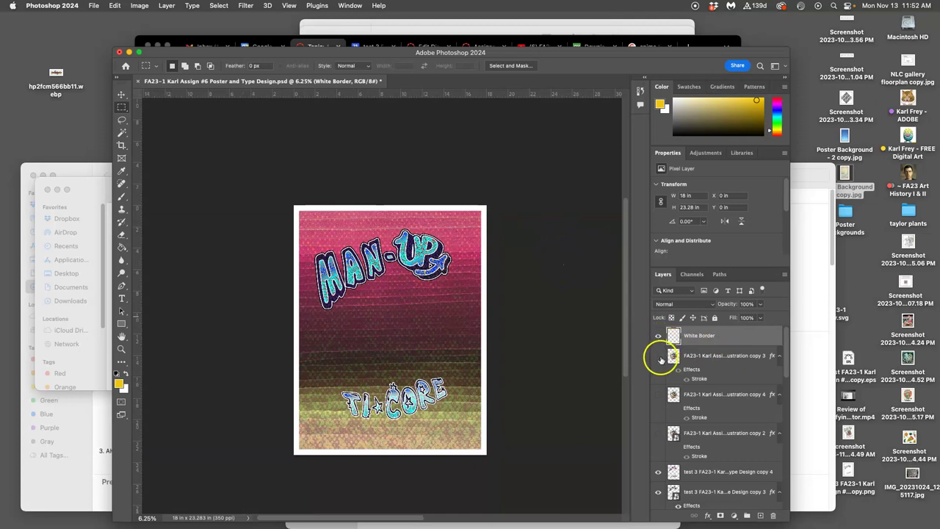
pyautogui.click(659, 395)
pyautogui.click(658, 358)
pyautogui.click(658, 356)
pyautogui.click(658, 356)
pyautogui.click(658, 433)
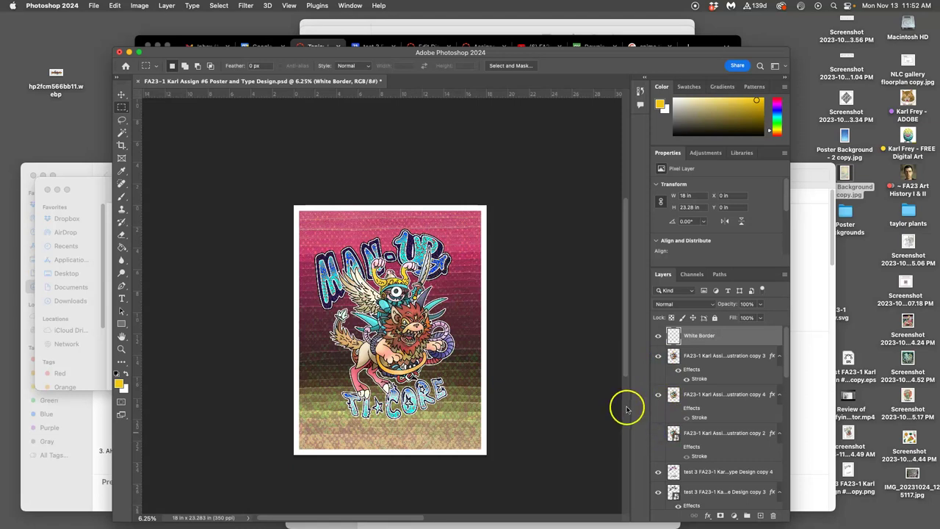
pyautogui.click(659, 433)
# Step: Zoom in and out to check the illustration, then show the Poster Background - 1 copy texture
pyautogui.press('super+equal')
pyautogui.press('super+equal')
pyautogui.press('super+equal')
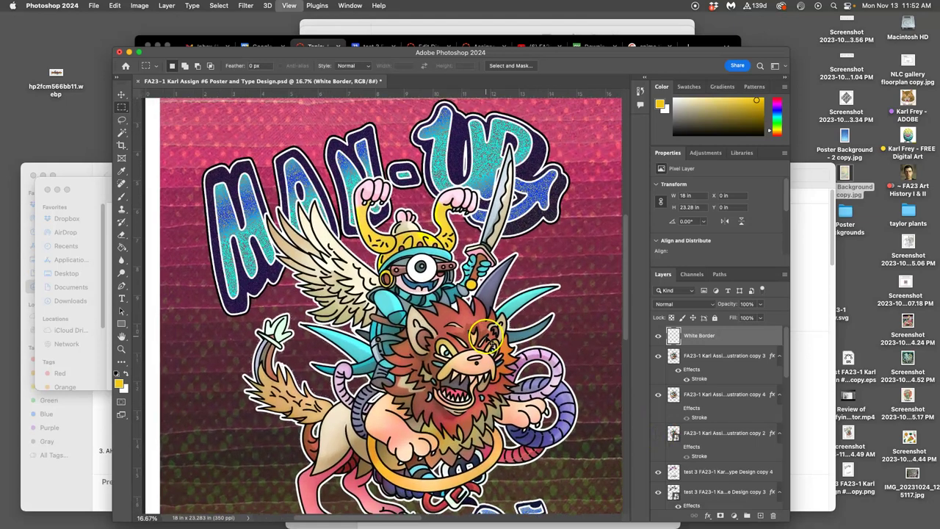
pyautogui.press('super+minus')
pyautogui.press('super+minus')
pyautogui.press('super+minus')
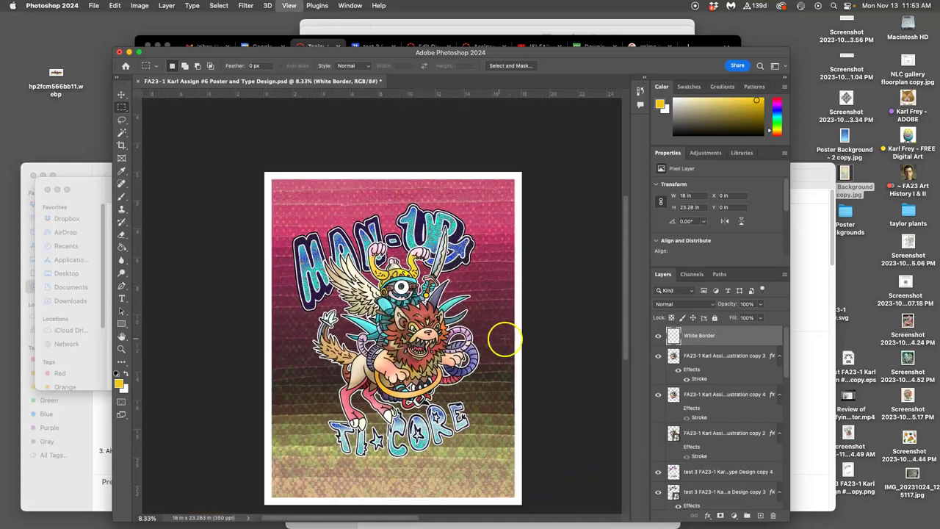
pyautogui.scroll(-5, 709, 416)
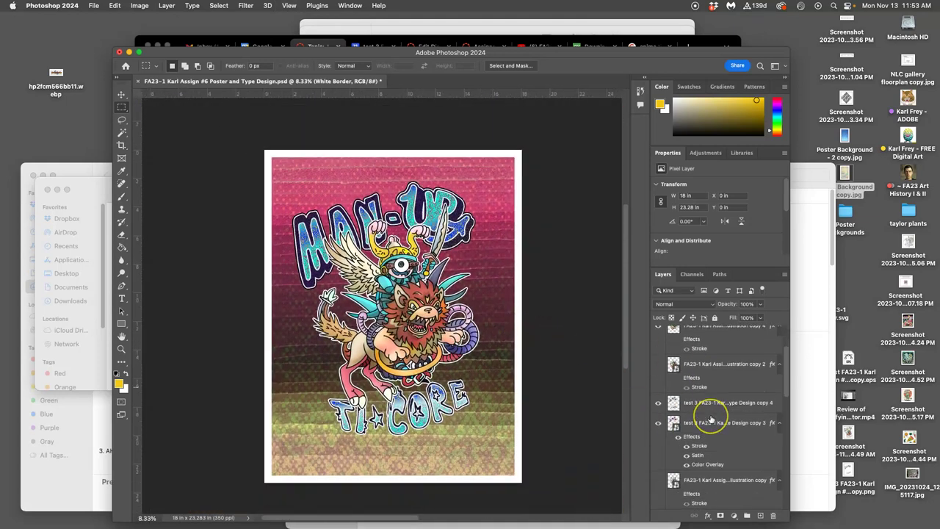
pyautogui.scroll(-5, 709, 415)
pyautogui.scroll(-5, 709, 417)
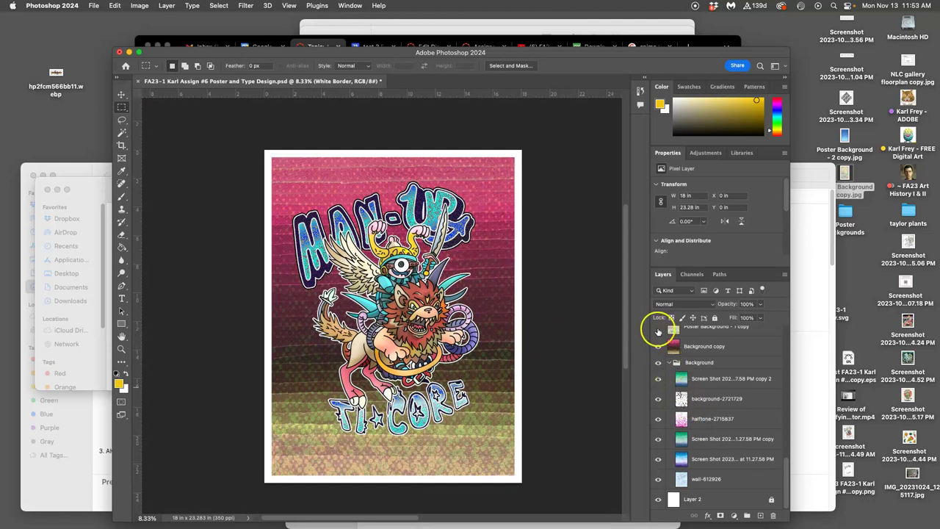
pyautogui.click(658, 328)
pyautogui.scroll(1, 580, 363)
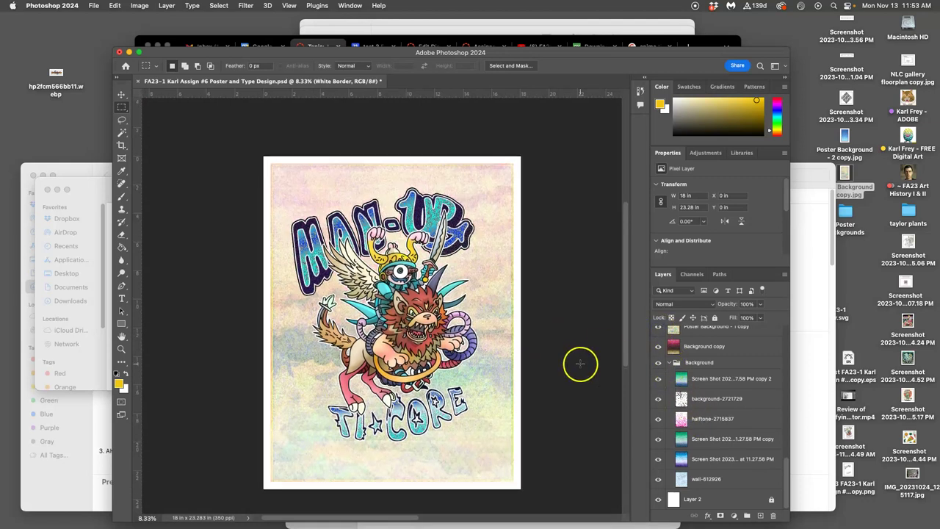
pyautogui.hscroll(1, 580, 363)
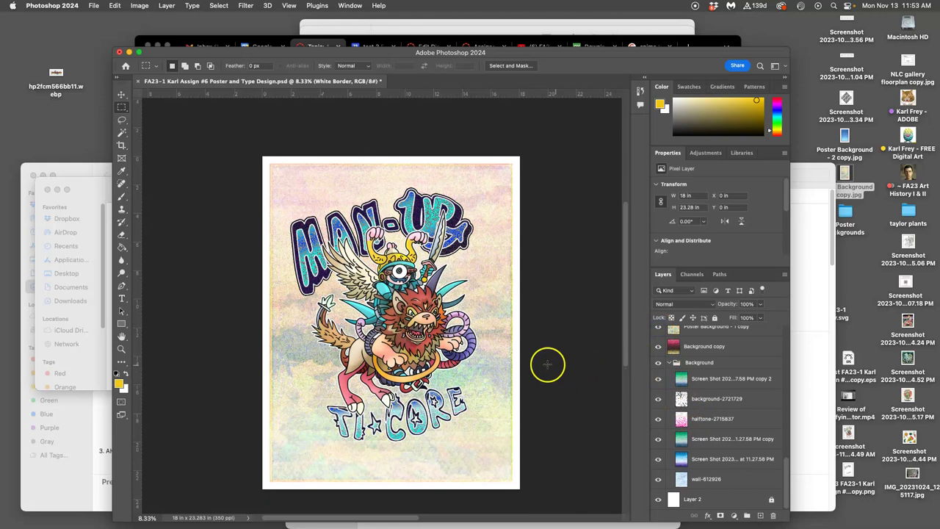
# Step: Save the poster document with File > Save
pyautogui.hscroll(1, 536, 360)
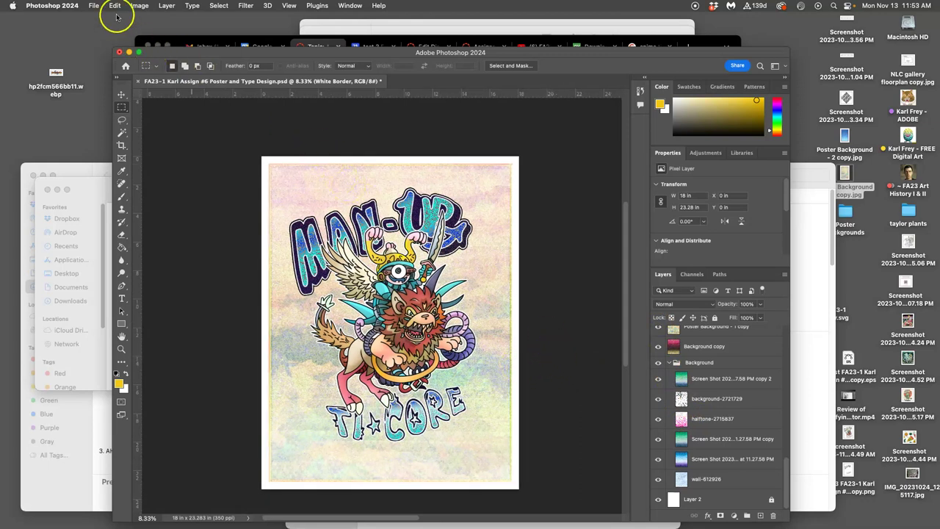
pyautogui.click(94, 6)
pyautogui.click(109, 105)
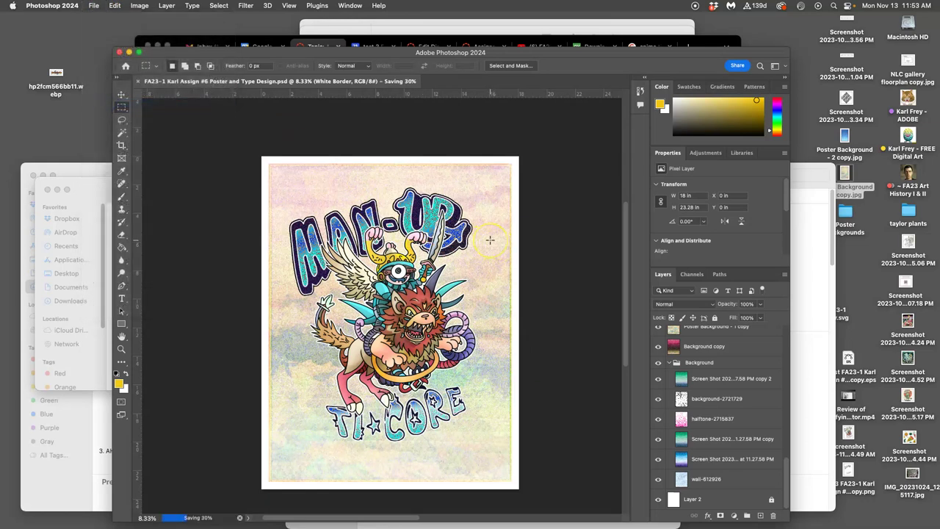
# Step: Toggle the White Border layer off and on to compare, leaving it visible
pyautogui.scroll(5, 704, 375)
pyautogui.scroll(5, 665, 342)
pyautogui.click(657, 335)
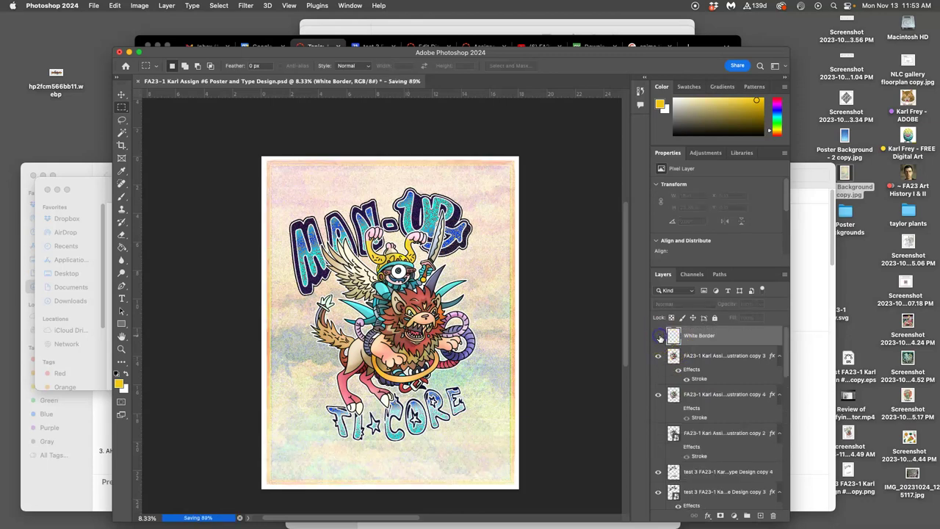
pyautogui.click(657, 336)
pyautogui.click(658, 335)
pyautogui.moveTo(687, 341); pyautogui.dragTo(522, 232)
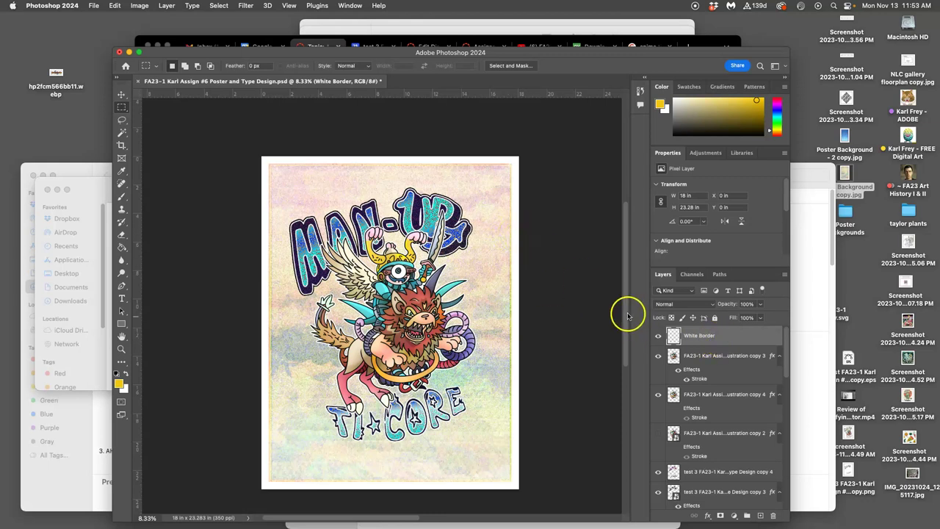
# Step: Free-transform the White Border layer to about 103%, roughly 18.58 × 24.03 in
pyautogui.click(657, 335)
pyautogui.hotkey('ctrl', 't')
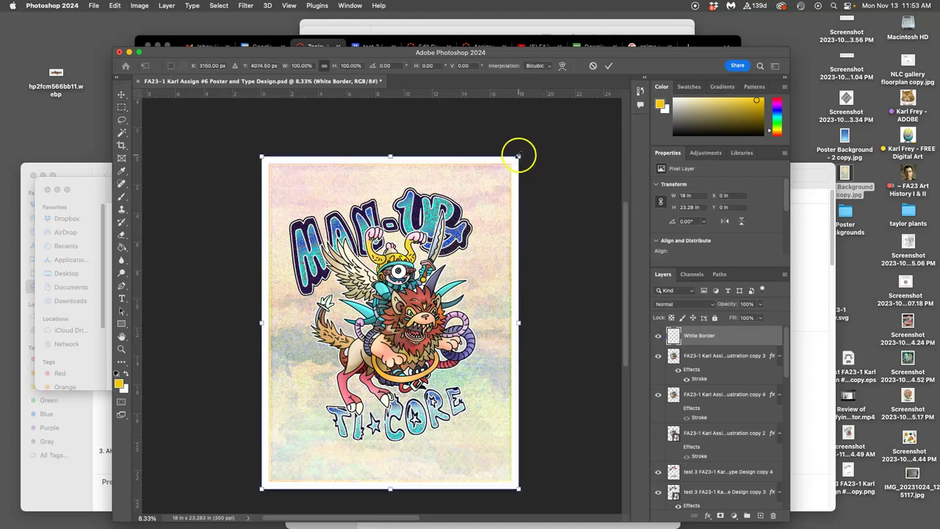
pyautogui.moveTo(519, 156); pyautogui.dragTo(524, 149)
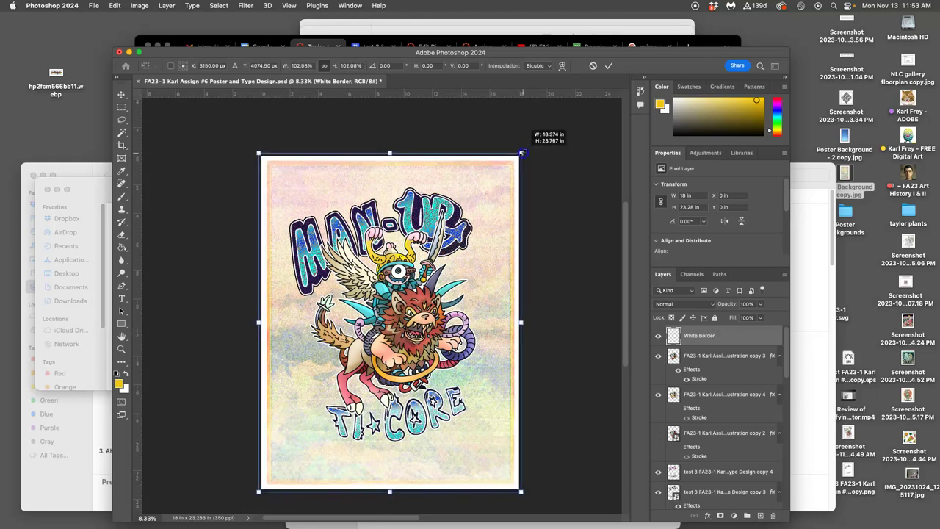
pyautogui.moveTo(524, 150); pyautogui.dragTo(525, 150)
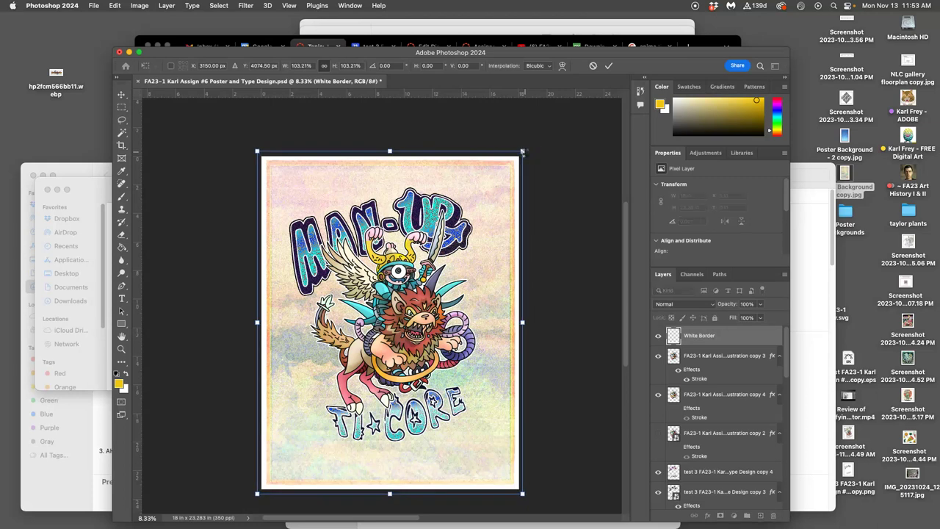
pyautogui.press('Return')
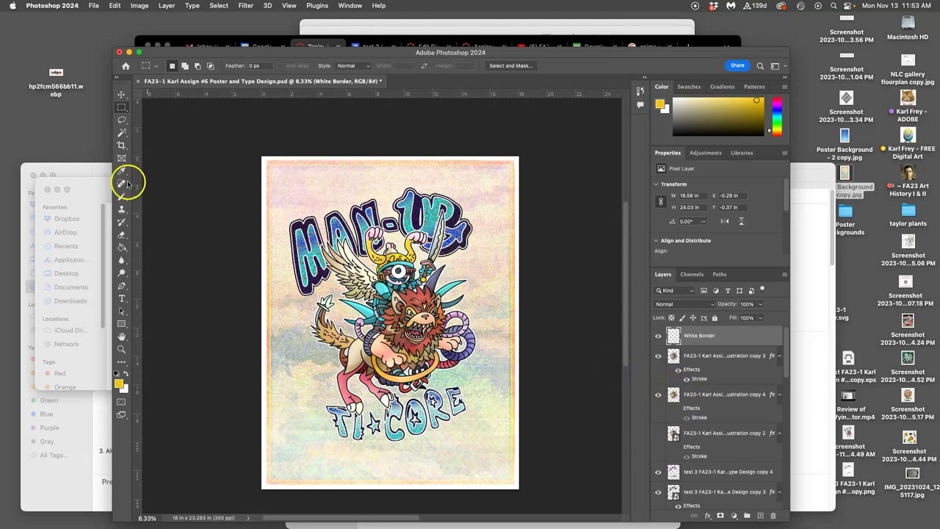
# Step: Save the updated poster
pyautogui.click(94, 5)
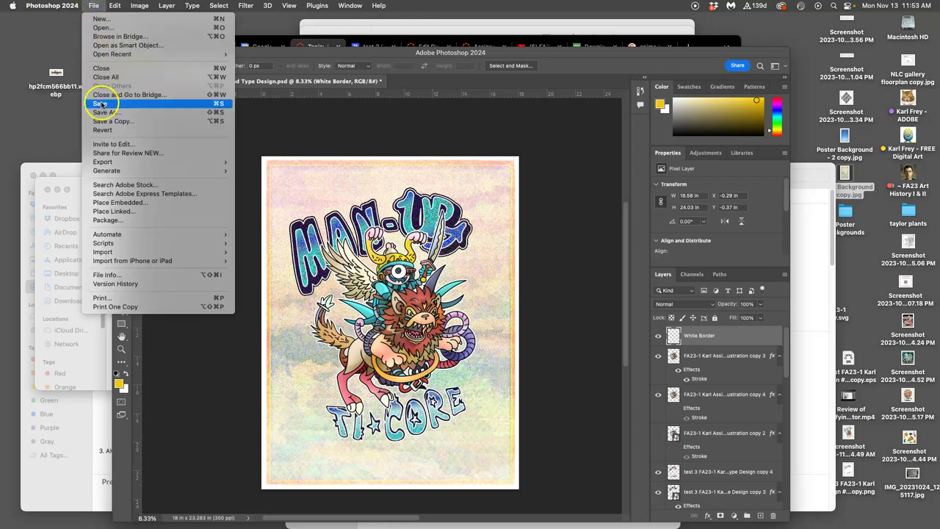
pyautogui.click(114, 99)
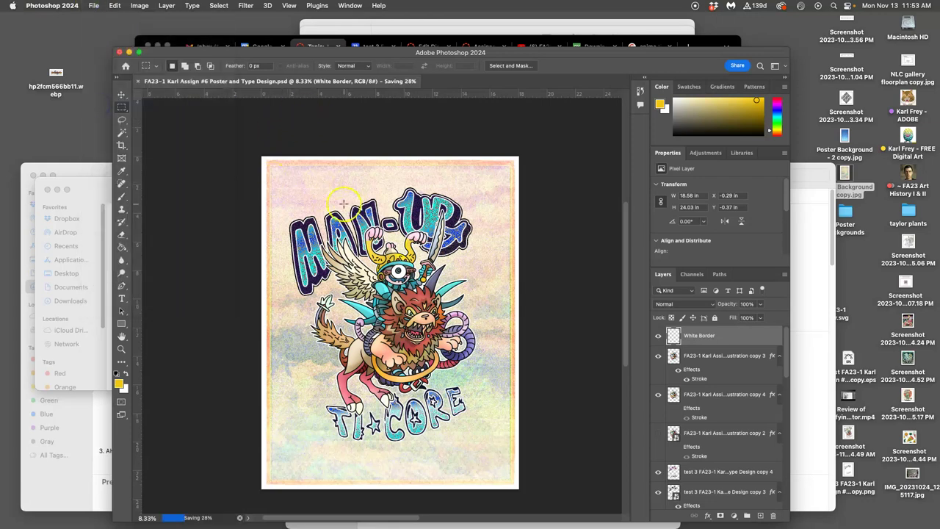
pyautogui.scroll(2, 375, 239)
pyautogui.scroll(3, 378, 239)
pyautogui.scroll(3, 384, 237)
pyautogui.scroll(2, 470, 266)
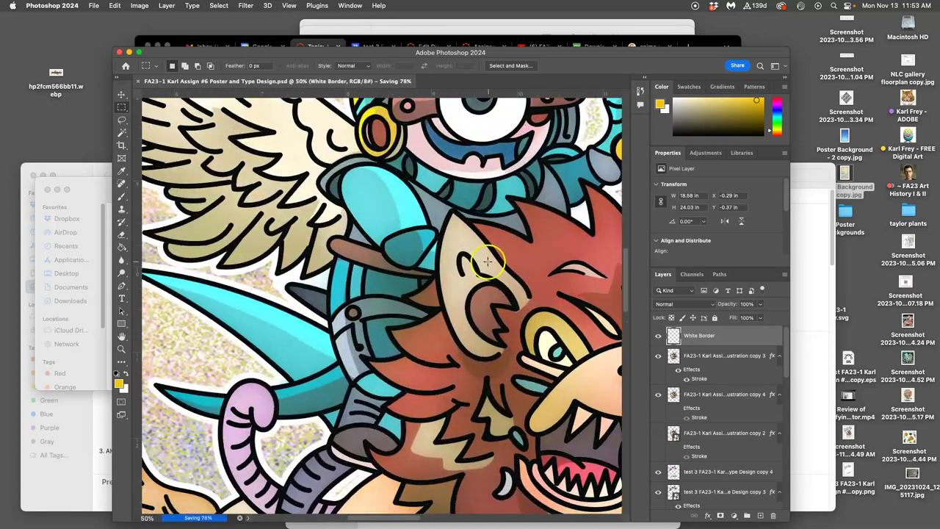
pyautogui.hscroll(5, 489, 262)
# Step: Compare illustration copies 2 and 3, move copy 3 below copy 2, and zoom to review
pyautogui.click(658, 433)
pyautogui.click(659, 356)
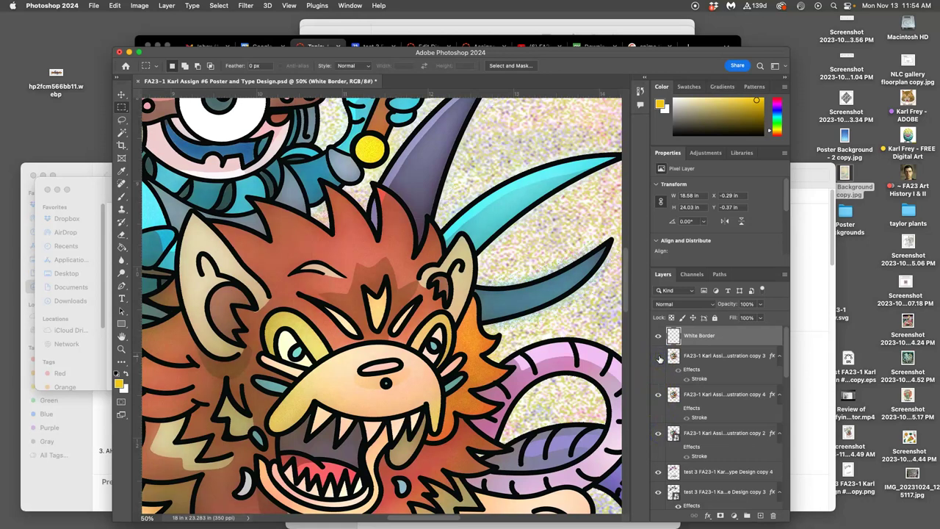
pyautogui.hscroll(-4, 396, 341)
pyautogui.scroll(3, 396, 342)
pyautogui.scroll(3, 397, 342)
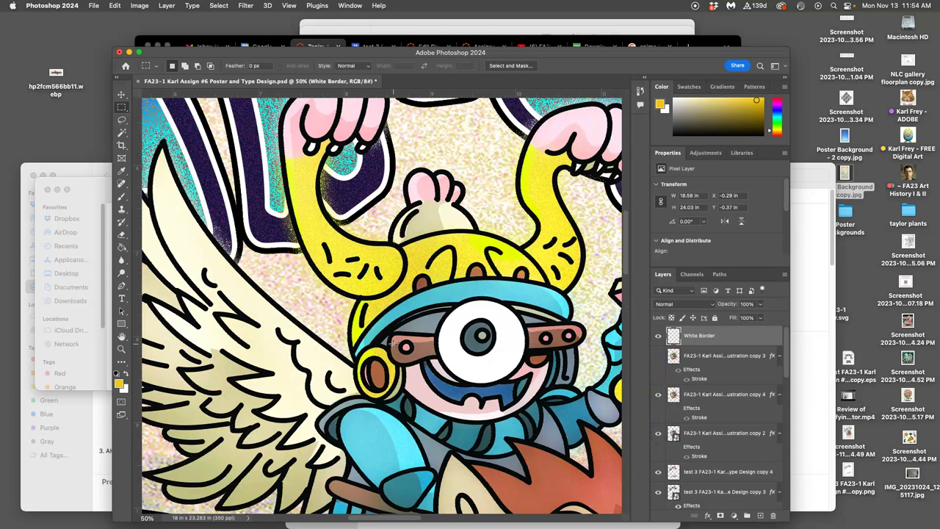
pyautogui.click(657, 356)
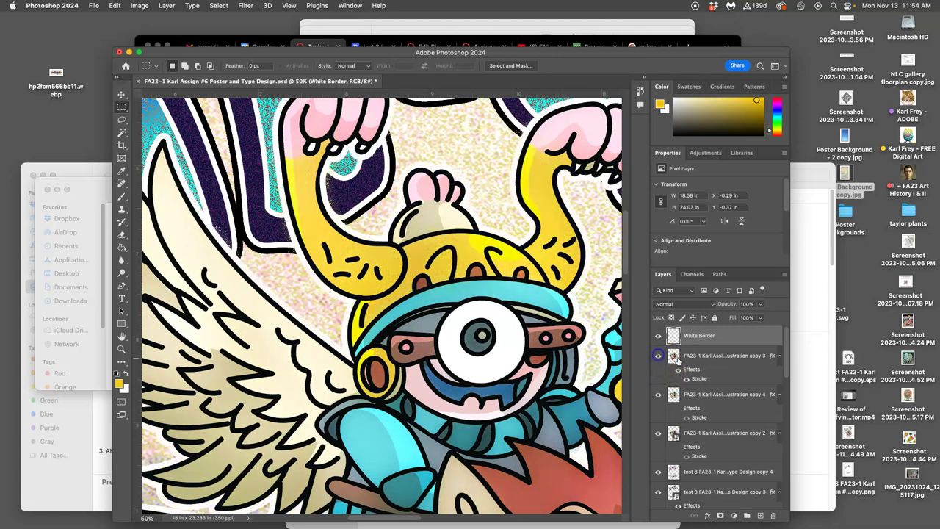
pyautogui.moveTo(673, 357); pyautogui.dragTo(679, 444)
pyautogui.hotkey('ctrl', '-')
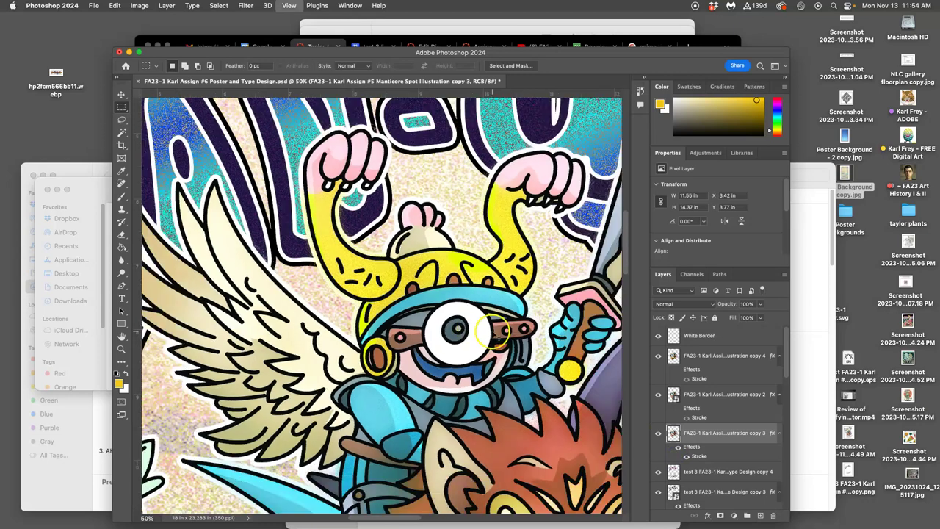
pyautogui.hotkey('ctrl', '-')
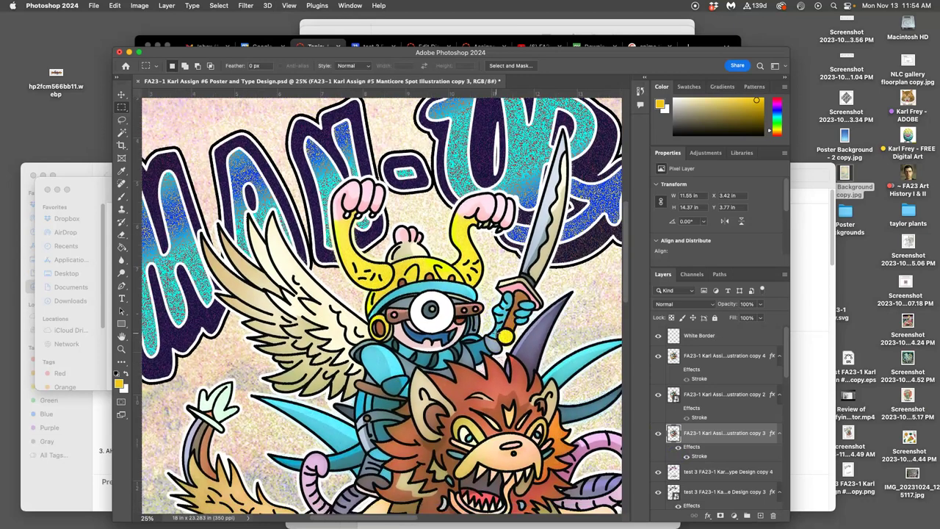
pyautogui.hotkey('ctrl', '-')
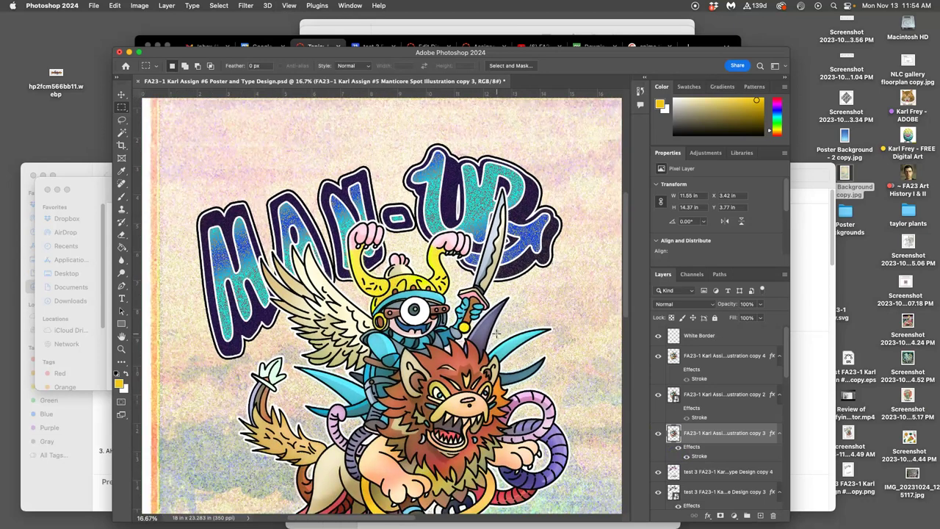
pyautogui.hotkey('ctrl', '+')
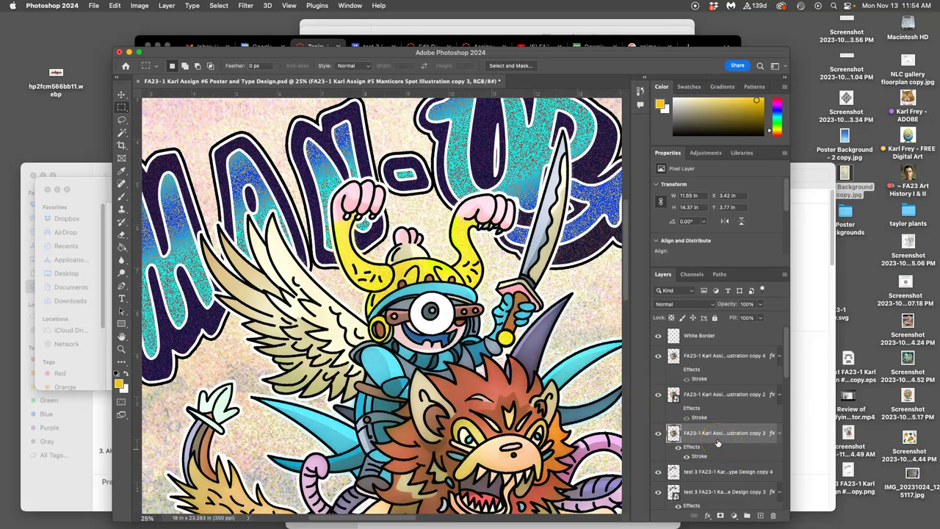
# Step: Magic Wand-select around the artwork outline and Shift-add the lion's hind leg and tail
pyautogui.click(122, 133)
pyautogui.click(288, 238)
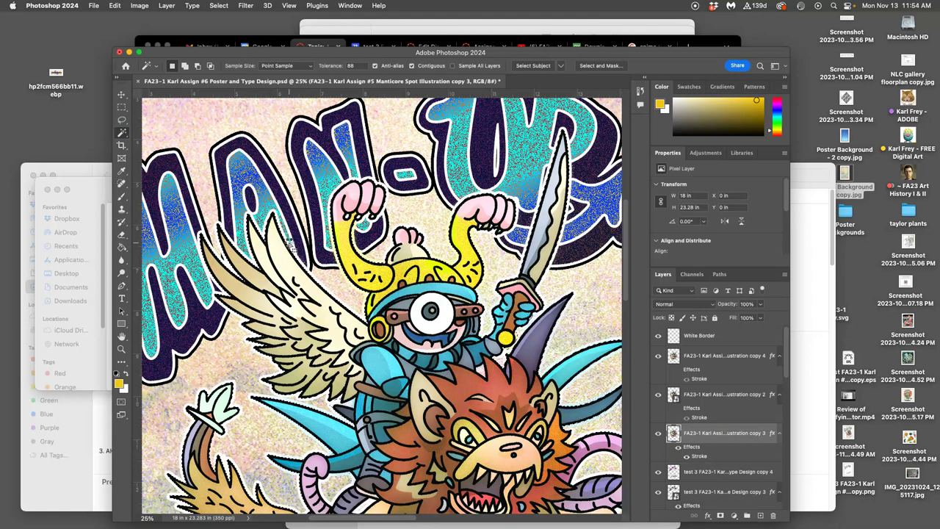
pyautogui.scroll(-3, 311, 248)
pyautogui.scroll(-3, 310, 249)
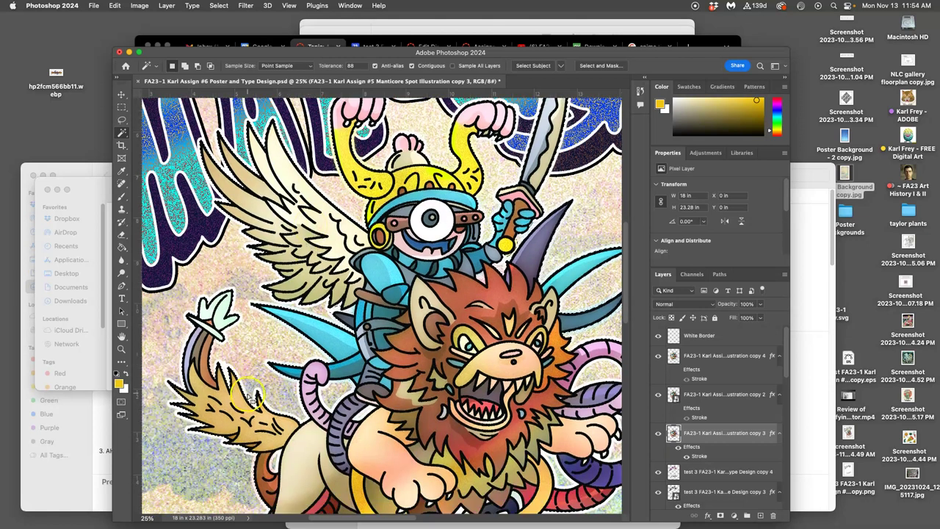
pyautogui.press('shift')
pyautogui.keyDown('shift'); pyautogui.click(275, 456); pyautogui.keyUp('shift')
pyautogui.press('shift')
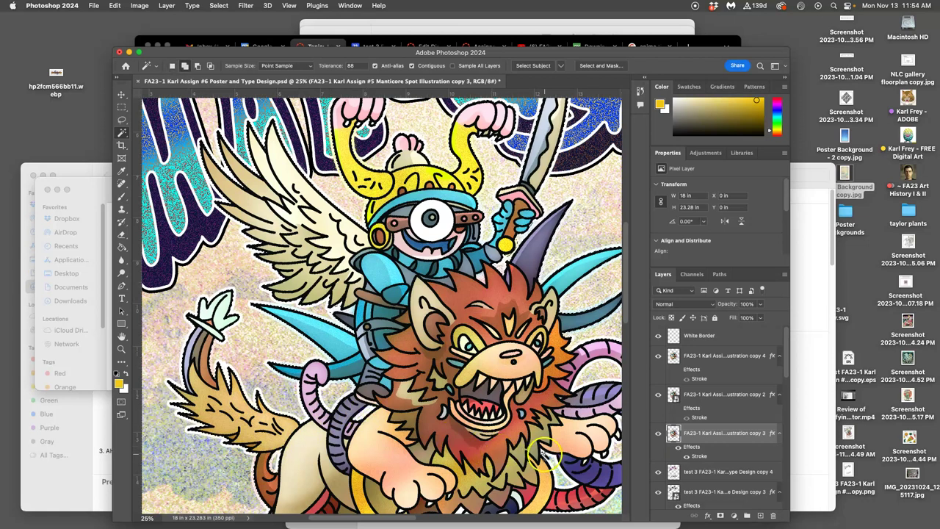
# Step: Add the pink tail, lower artwork, red belt and red leg areas to the selection
pyautogui.hscroll(5, 558, 453)
pyautogui.click(471, 387)
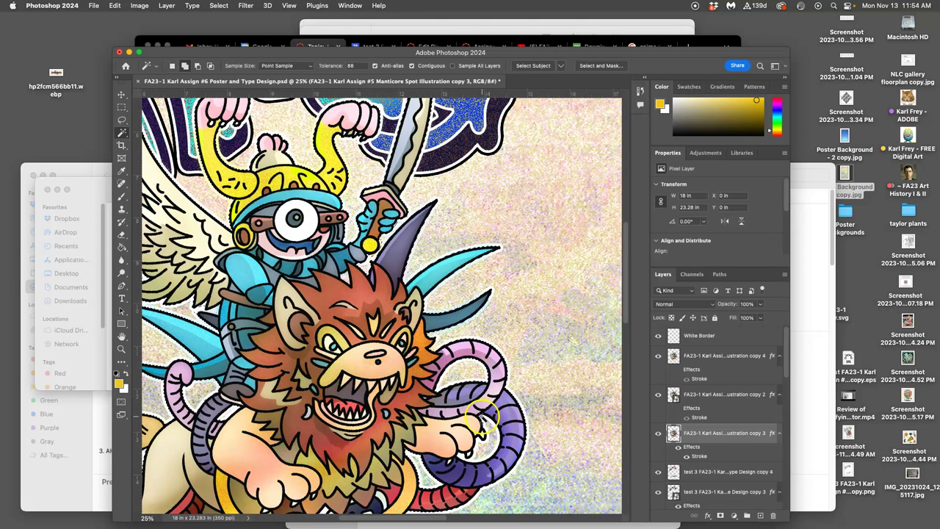
pyautogui.scroll(-5, 462, 430)
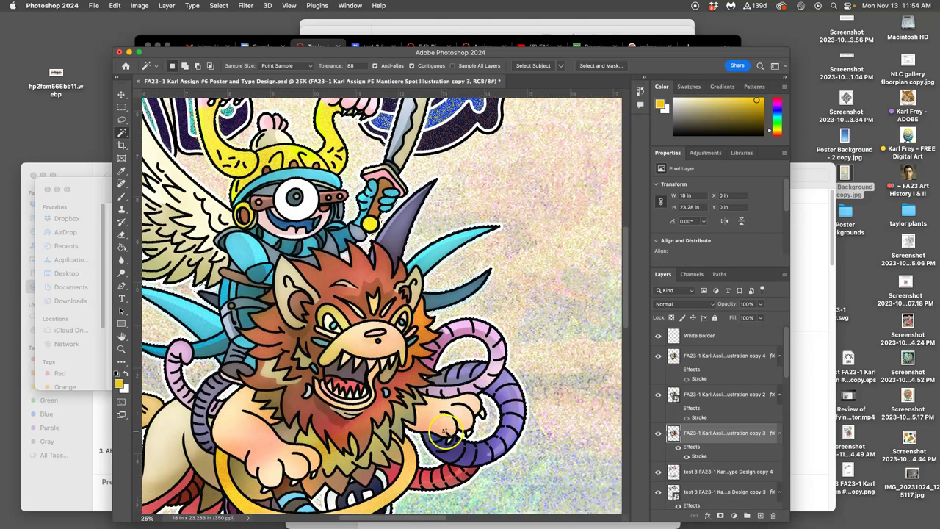
pyautogui.click(440, 439)
pyautogui.hscroll(-2, 438, 439)
pyautogui.click(360, 425)
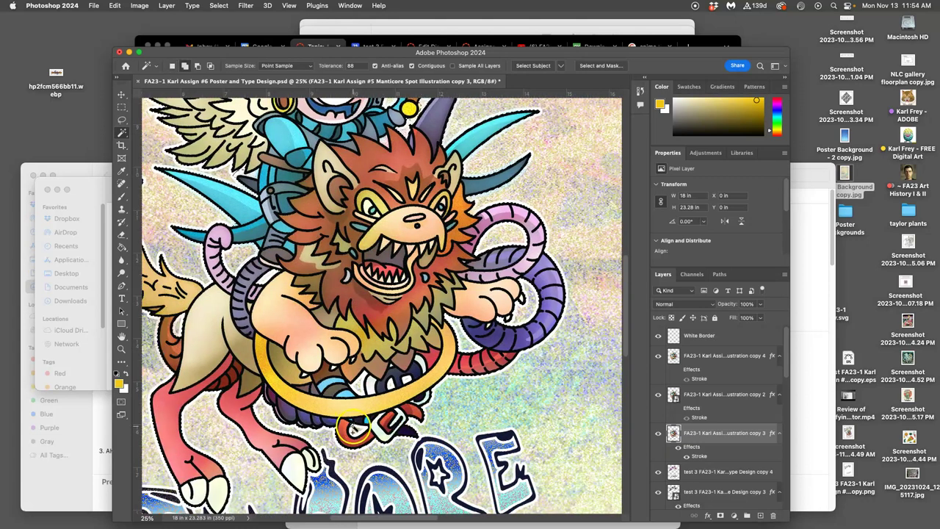
pyautogui.keyDown('shift'); pyautogui.click(305, 450); pyautogui.keyUp('shift')
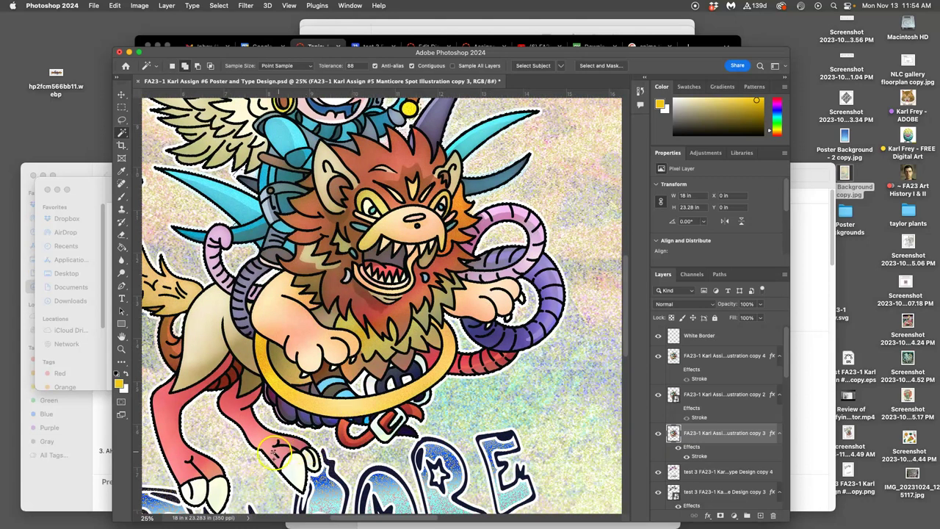
pyautogui.keyDown('shift'); pyautogui.click(422, 447); pyautogui.keyUp('shift')
pyautogui.hscroll(-1, 422, 447)
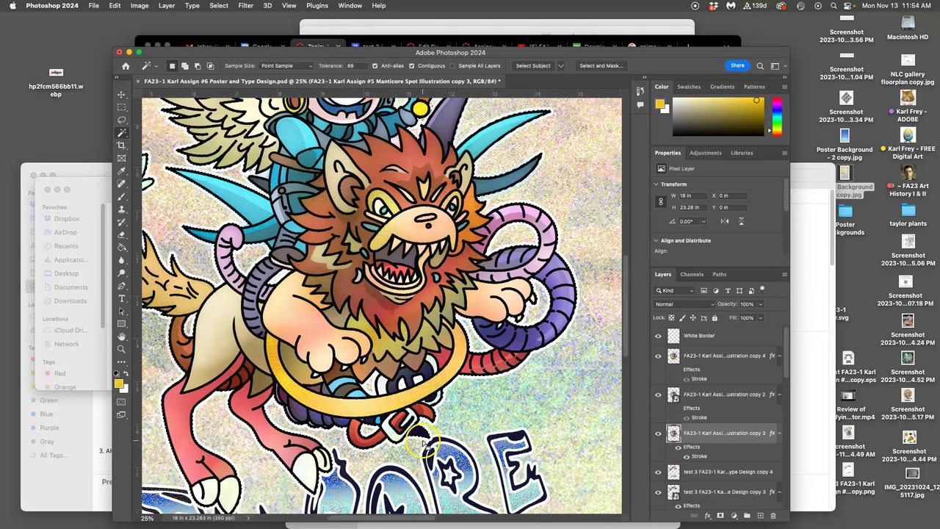
# Step: Copy the selected artwork to Layer 3 and position it between illustration copies 2 and 3
pyautogui.press('super+j')
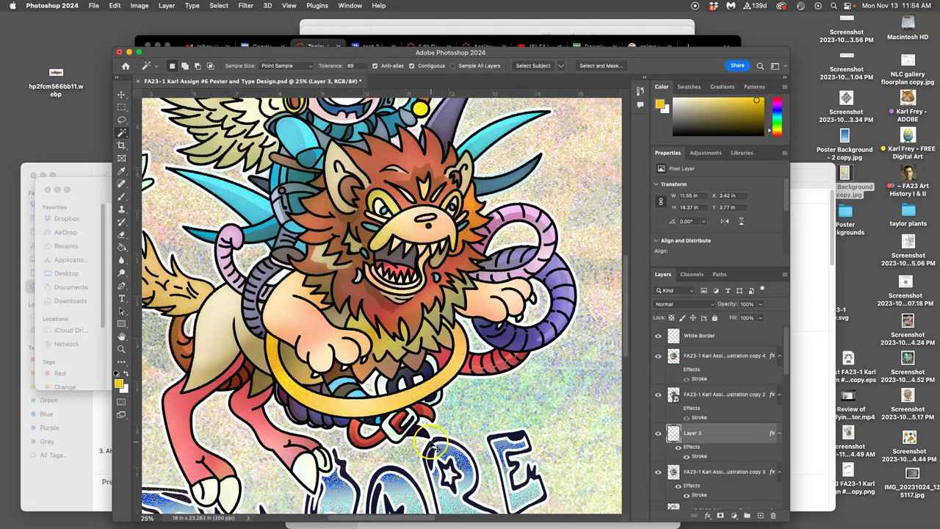
pyautogui.press('super+bracketright')
pyautogui.press('super+bracketright')
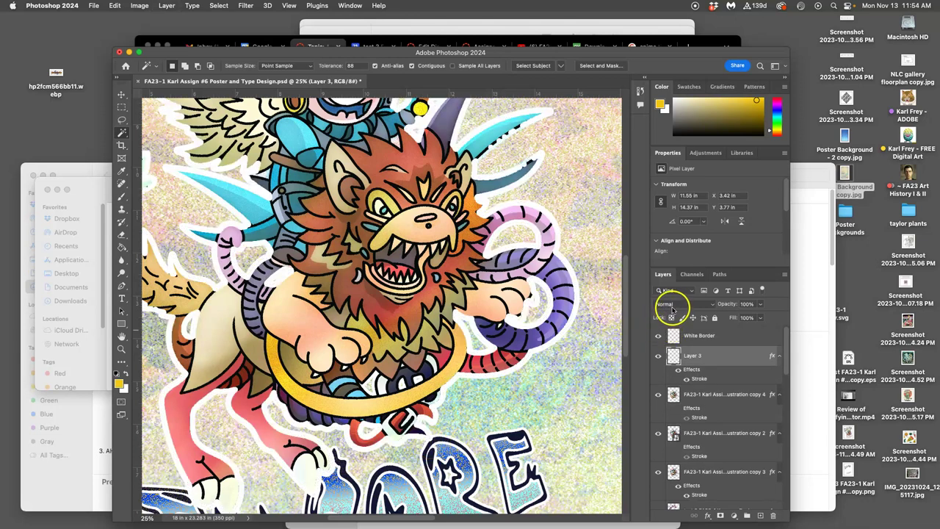
pyautogui.moveTo(692, 354); pyautogui.dragTo(695, 450)
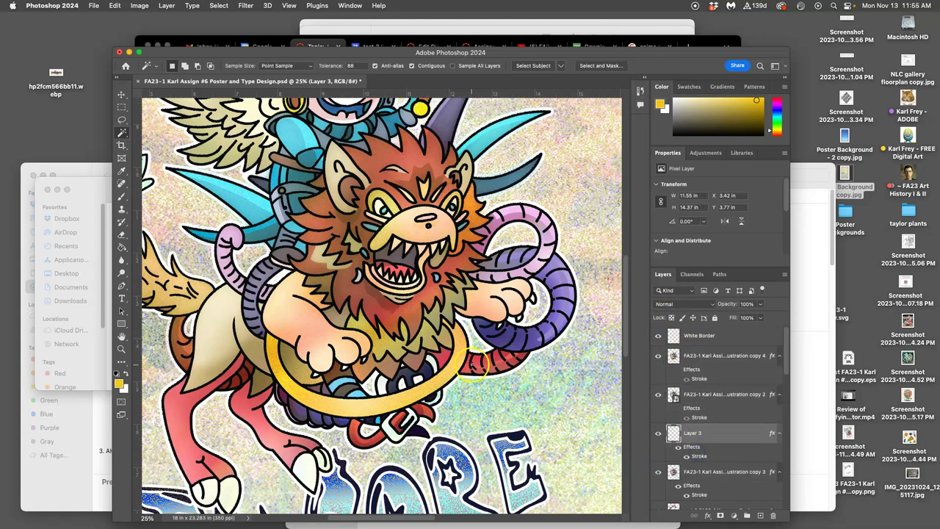
pyautogui.scroll(3, 469, 364)
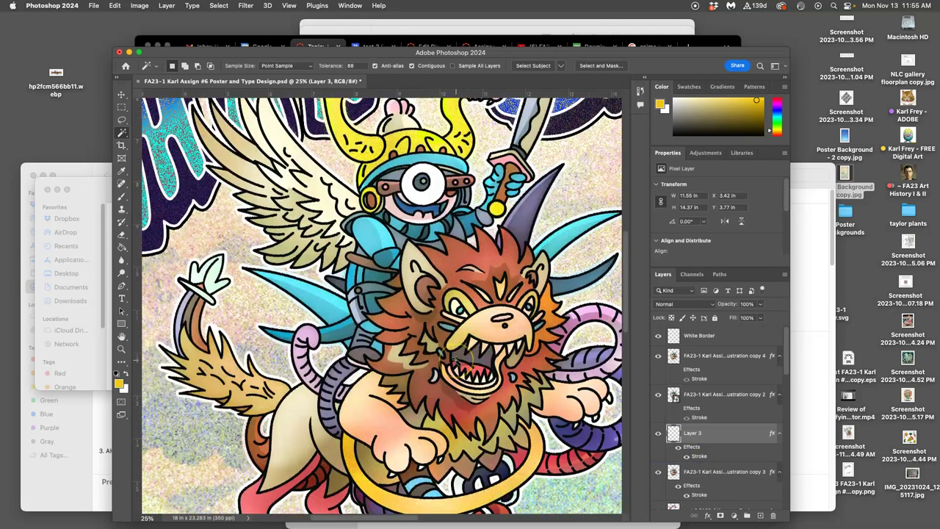
pyautogui.scroll(2, 459, 362)
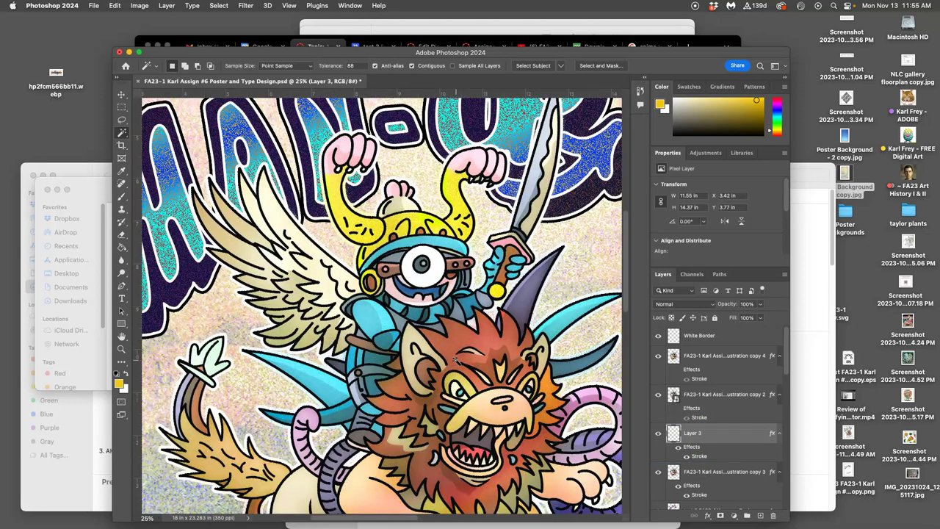
pyautogui.scroll(3, 455, 359)
pyautogui.scroll(2, 455, 359)
pyautogui.scroll(2, 455, 360)
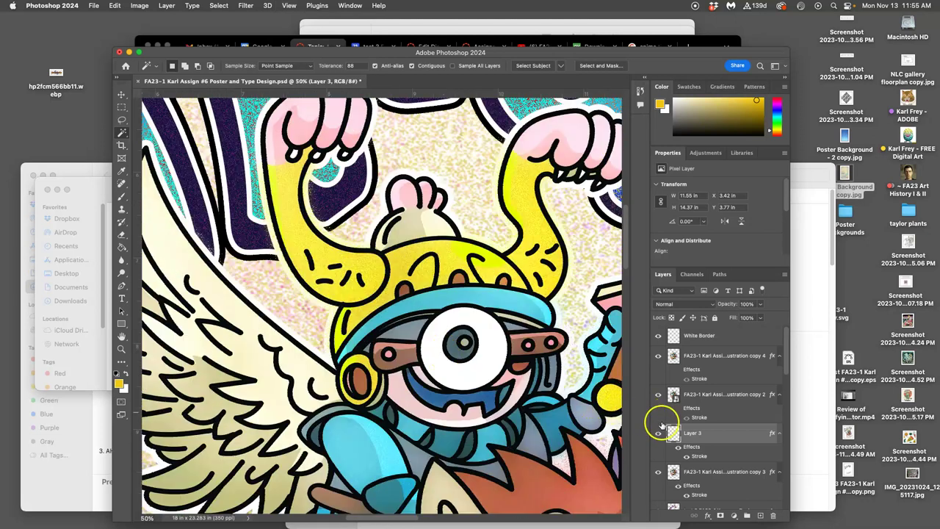
pyautogui.click(658, 433)
# Step: Rasterize Layer 3's stroke effect into its pixels
pyautogui.click(720, 445)
pyautogui.rightClick(715, 442)
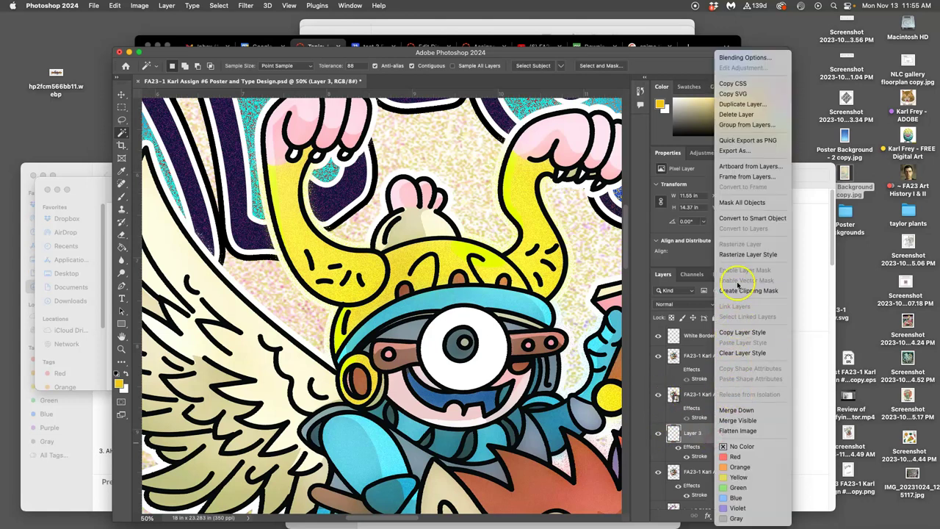
pyautogui.click(747, 254)
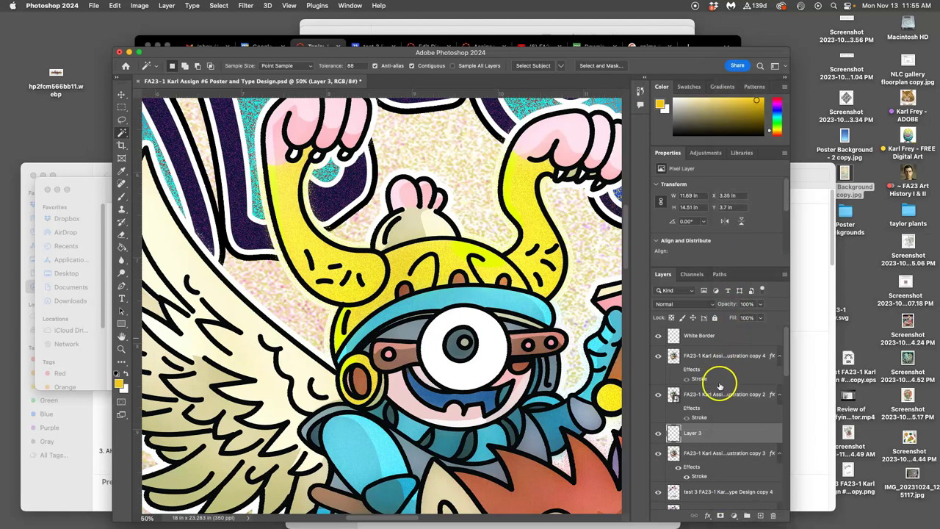
# Step: Move Layer 3 up in the layer stack and set its blend mode to Screen
pyautogui.doubleClick(713, 433)
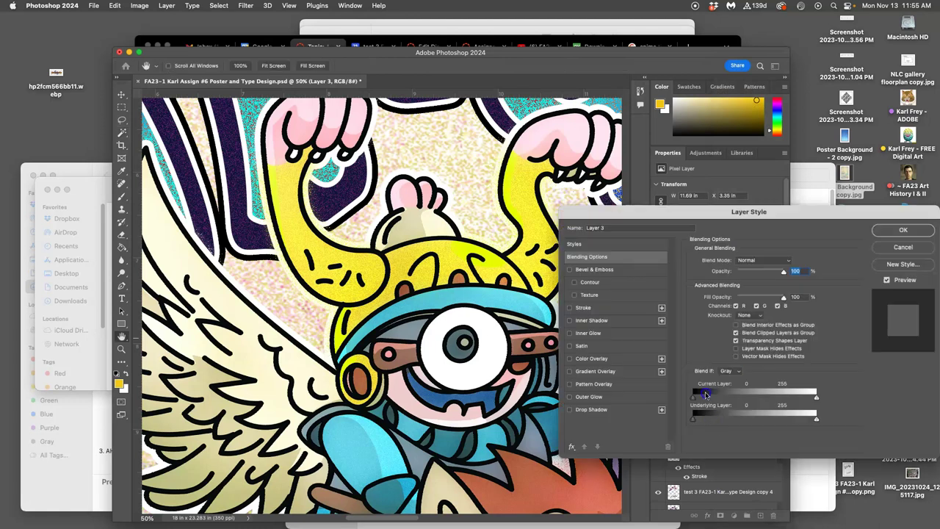
pyautogui.click(901, 230)
pyautogui.moveTo(709, 432)
pyautogui.mouseDown()
pyautogui.moveTo(702, 383)
pyautogui.moveTo(699, 418)
pyautogui.mouseUp()
pyautogui.click(668, 303)
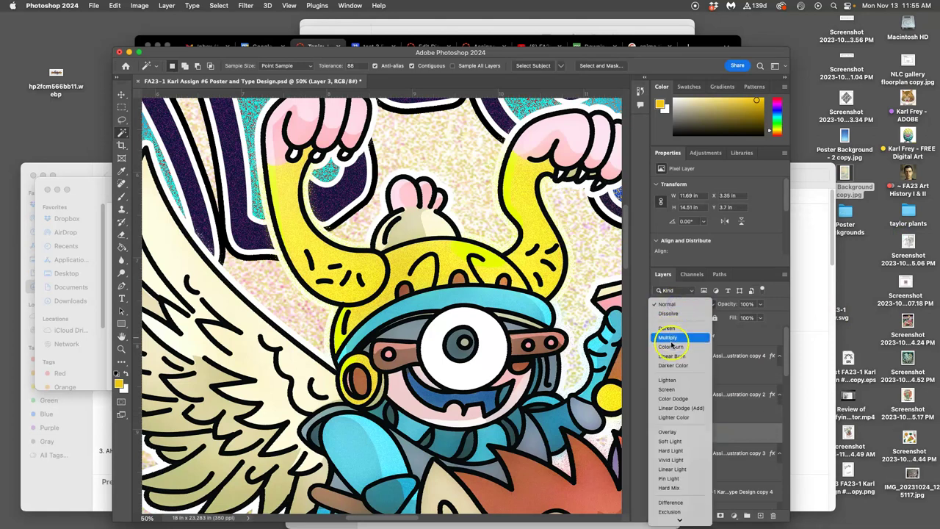
pyautogui.click(671, 390)
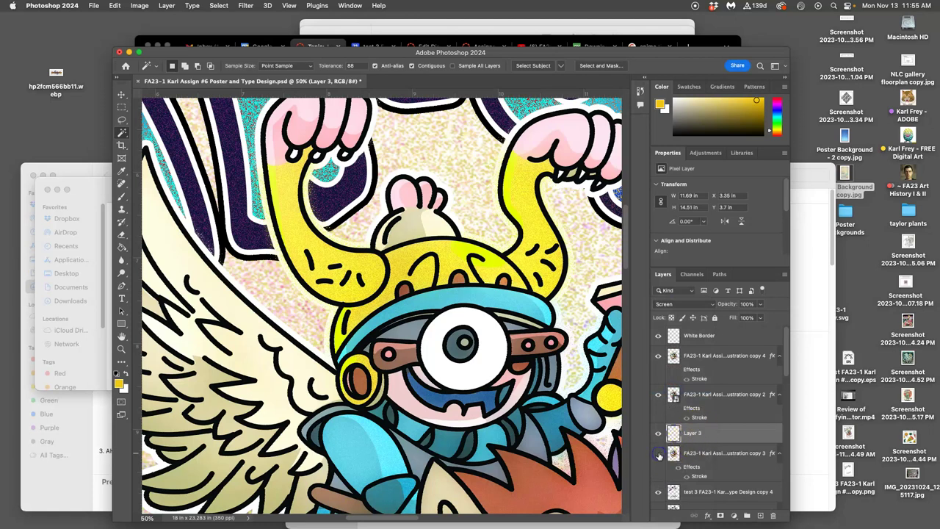
# Step: Give Layer 3 a Color Overlay in white (#ffffff)
pyautogui.doubleClick(707, 433)
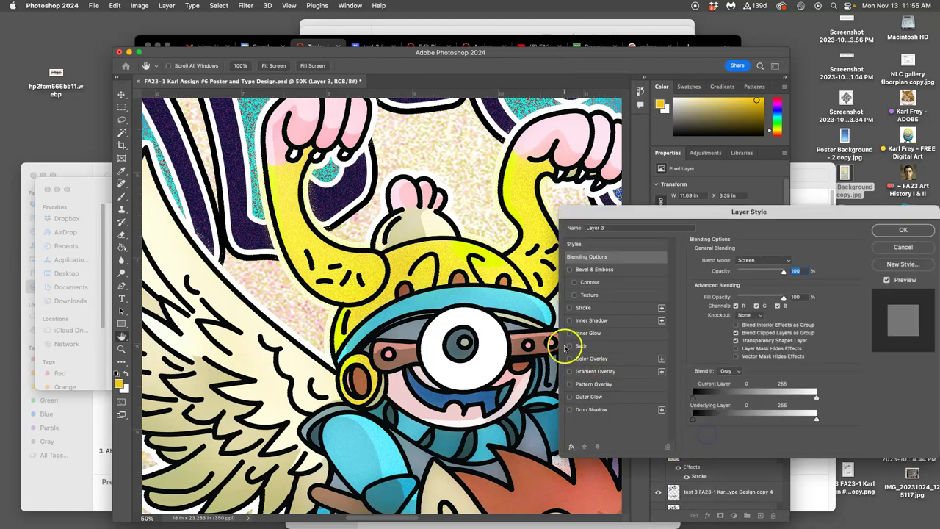
pyautogui.click(569, 358)
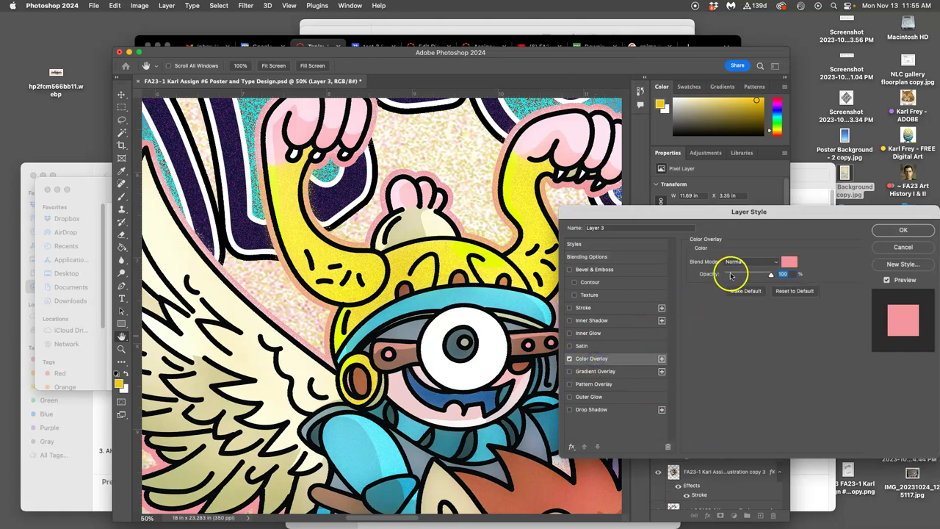
pyautogui.click(788, 261)
pyautogui.click(492, 185)
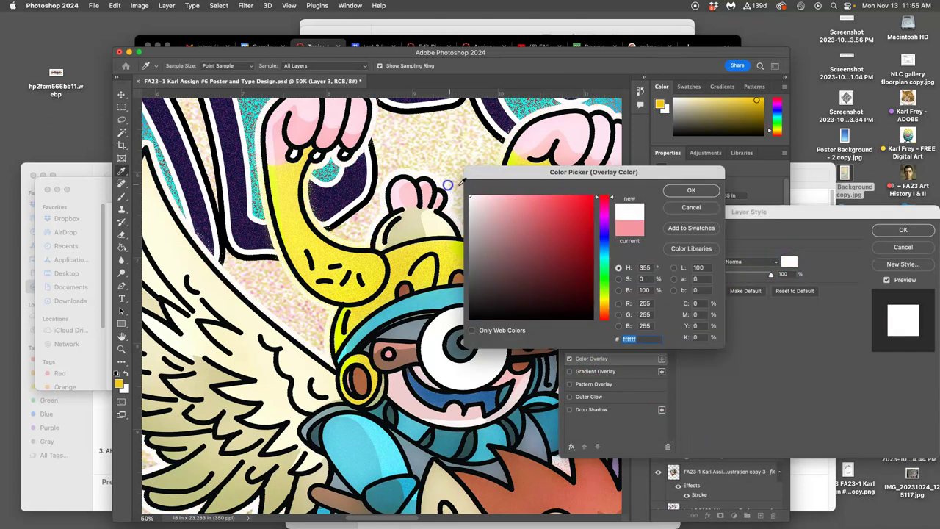
pyautogui.click(690, 190)
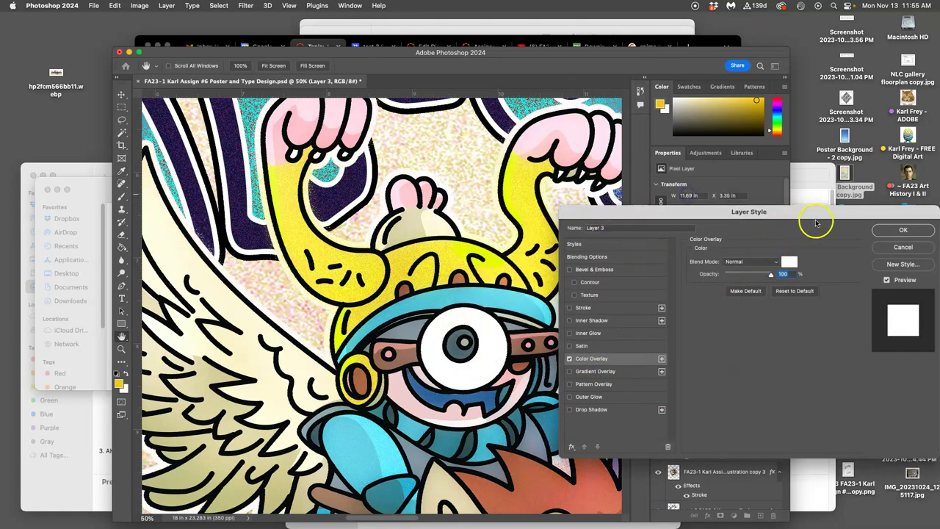
# Step: Apply the white overlay, then toggle the copy 2 and copy 4 layers to compare
pyautogui.click(897, 230)
pyautogui.click(659, 395)
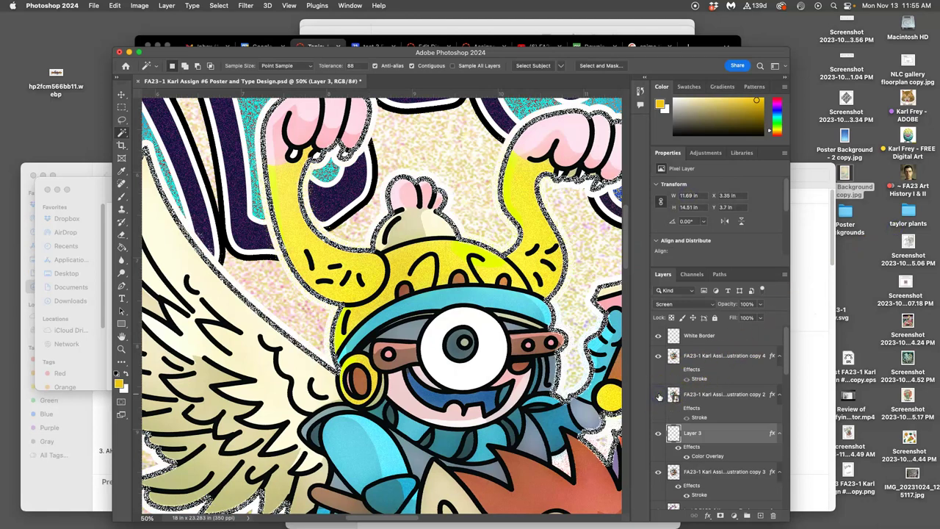
pyautogui.click(659, 395)
pyautogui.click(659, 356)
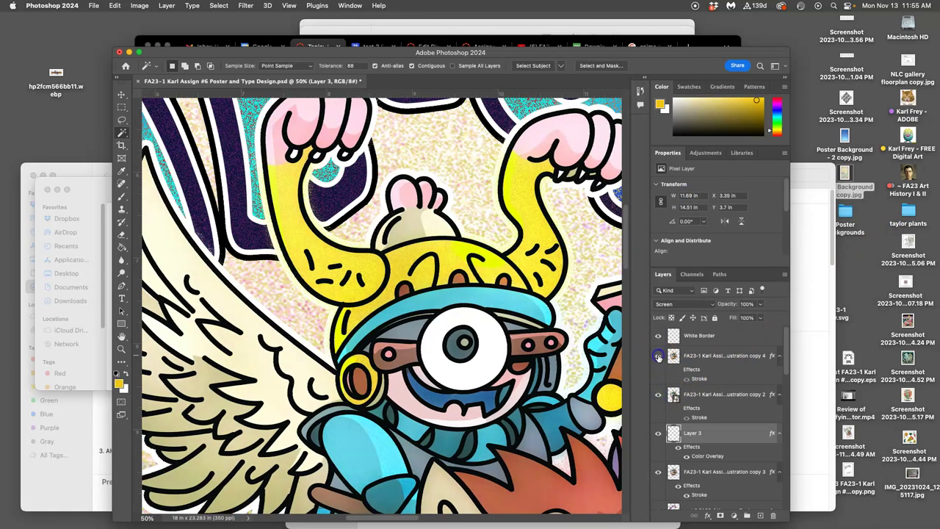
pyautogui.click(658, 356)
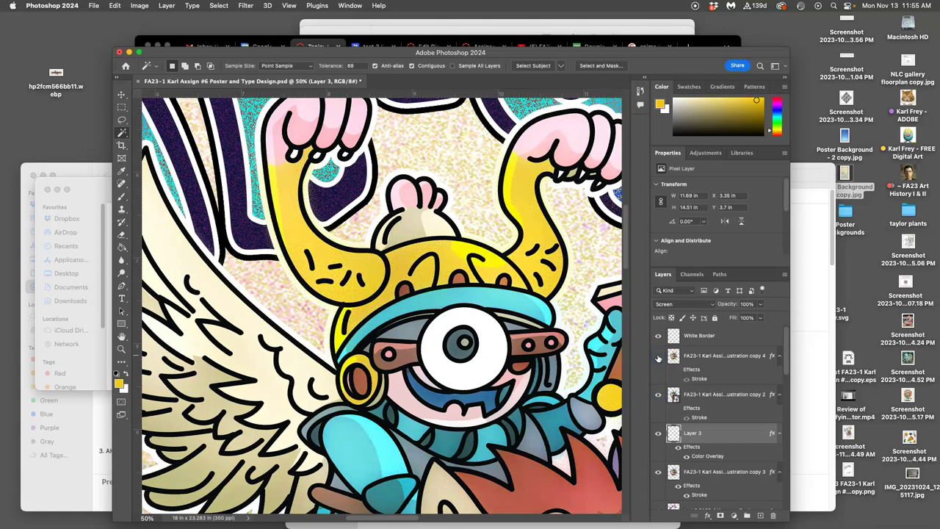
pyautogui.click(659, 357)
# Step: Select copy 2, dismiss the smart-object warning, and glance over the downloaded texture files
pyautogui.click(688, 394)
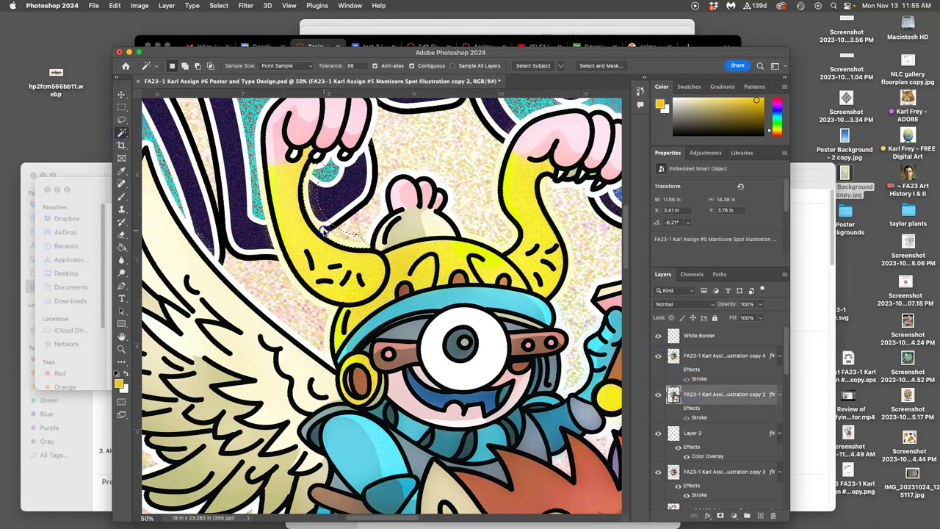
pyautogui.press('BackSpace')
pyautogui.click(514, 205)
pyautogui.click(440, 205)
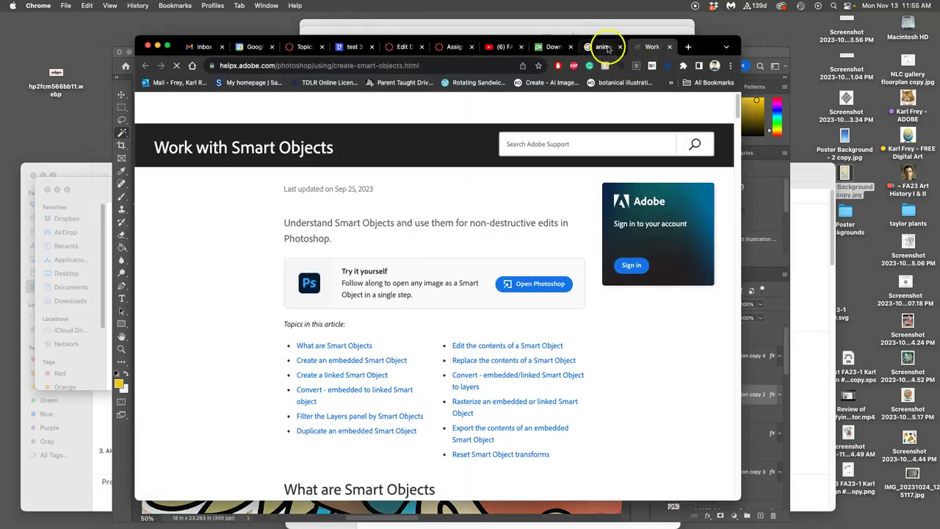
pyautogui.click(607, 49)
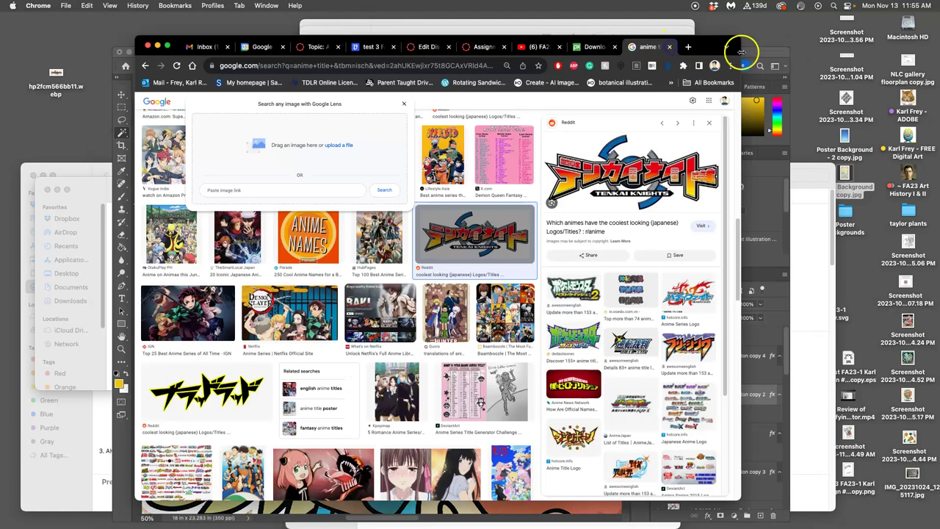
pyautogui.click(740, 116)
pyautogui.click(807, 338)
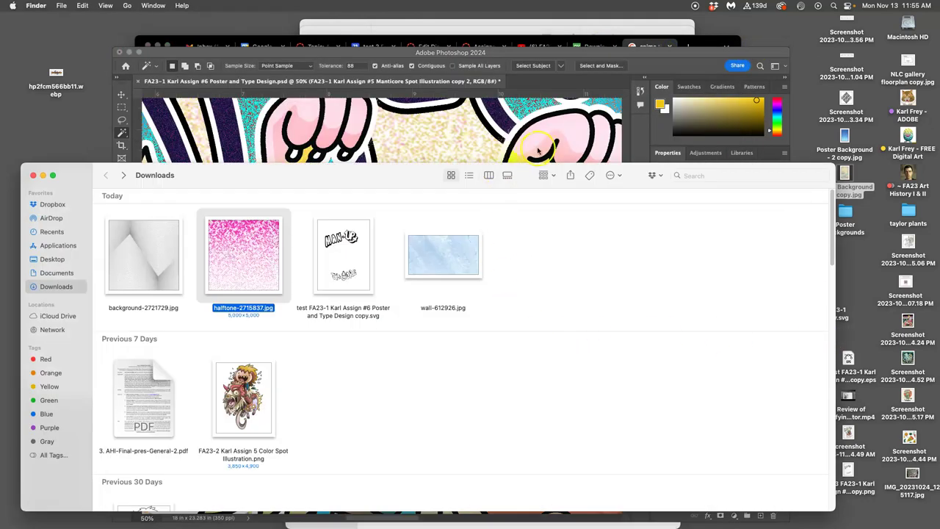
pyautogui.press('super+Tab')
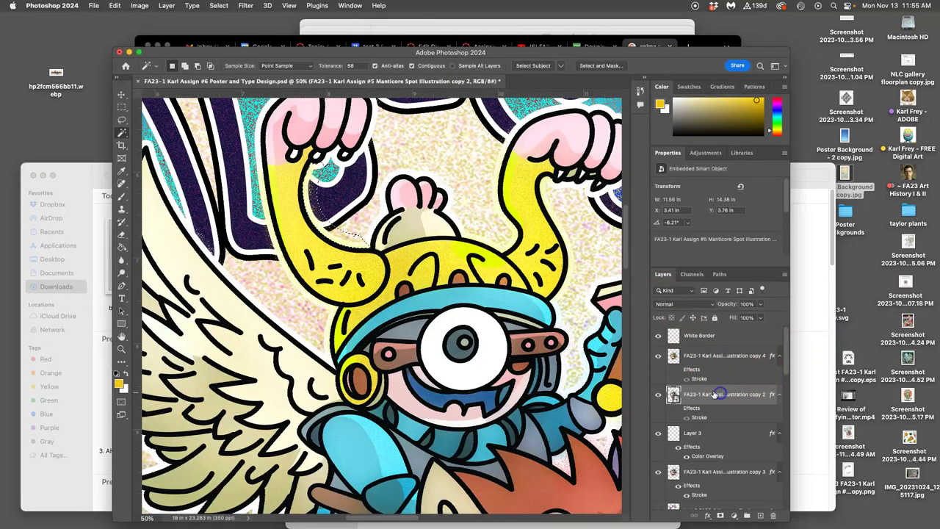
# Step: Toggle copy 2's stroke effect, then try moving copy 3 higher in the layer stack
pyautogui.click(676, 412)
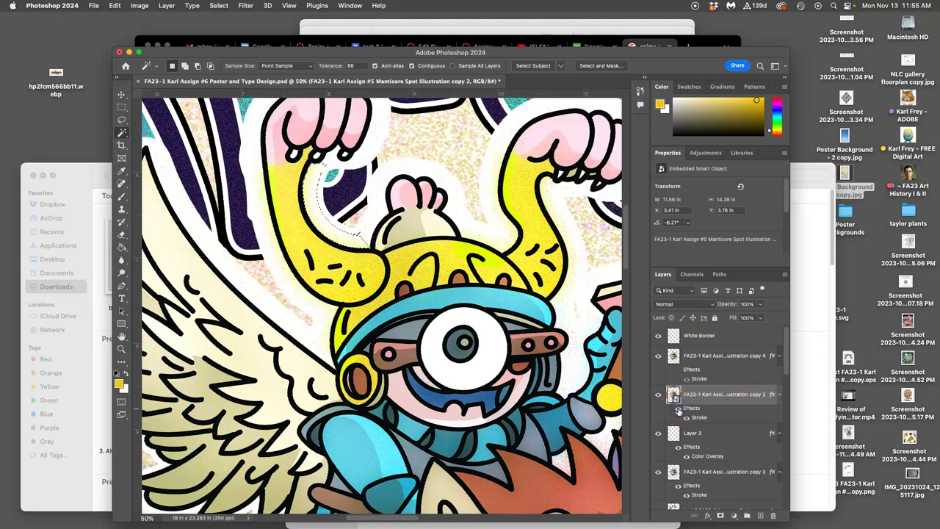
pyautogui.click(678, 409)
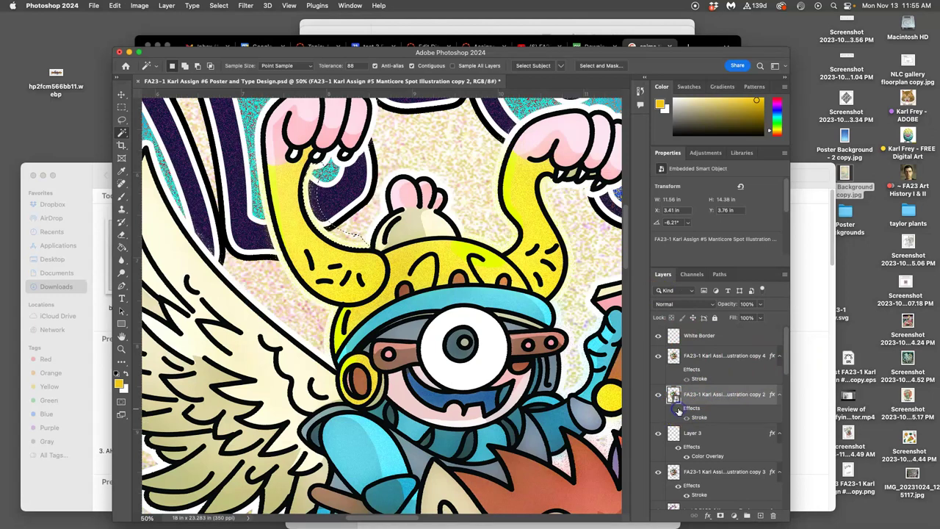
pyautogui.click(691, 353)
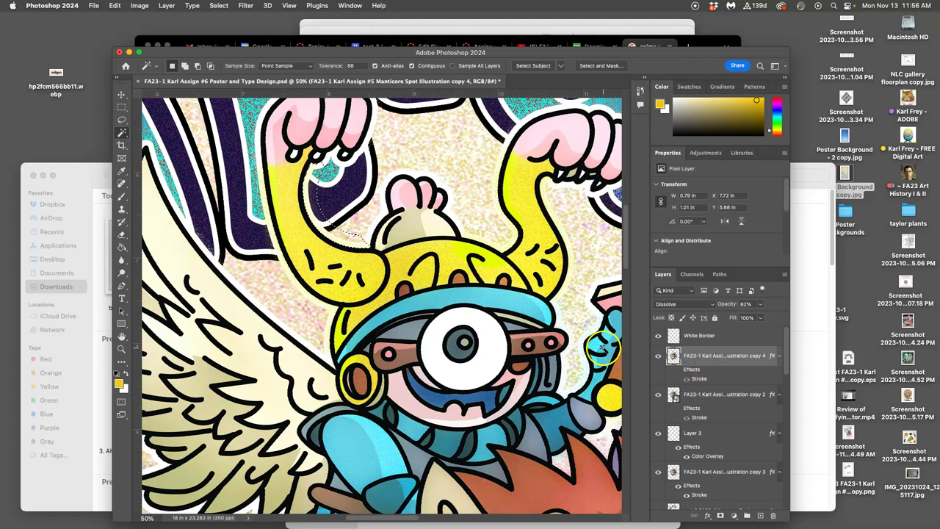
pyautogui.click(690, 472)
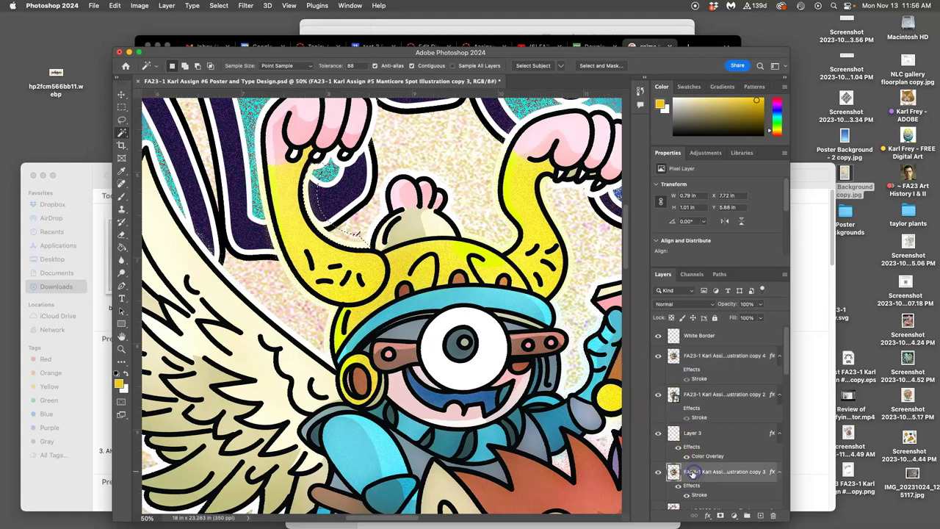
pyautogui.moveTo(691, 474); pyautogui.dragTo(658, 398)
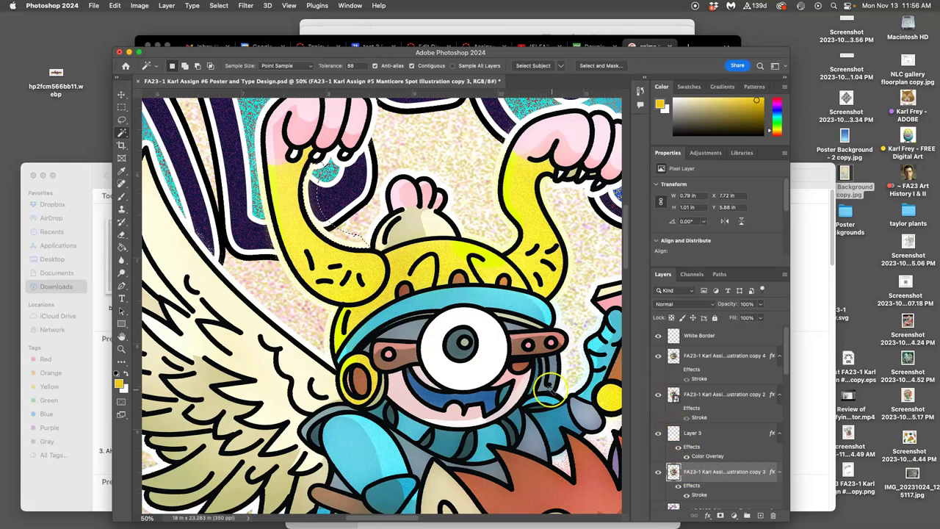
pyautogui.scroll(1, 549, 389)
pyautogui.scroll(1, 549, 389)
pyautogui.scroll(-2, 551, 389)
pyautogui.scroll(-2, 499, 367)
pyautogui.scroll(-1, 448, 338)
# Step: Show guides and add a new empty layer above the White Border layer
pyautogui.scroll(-3, 439, 327)
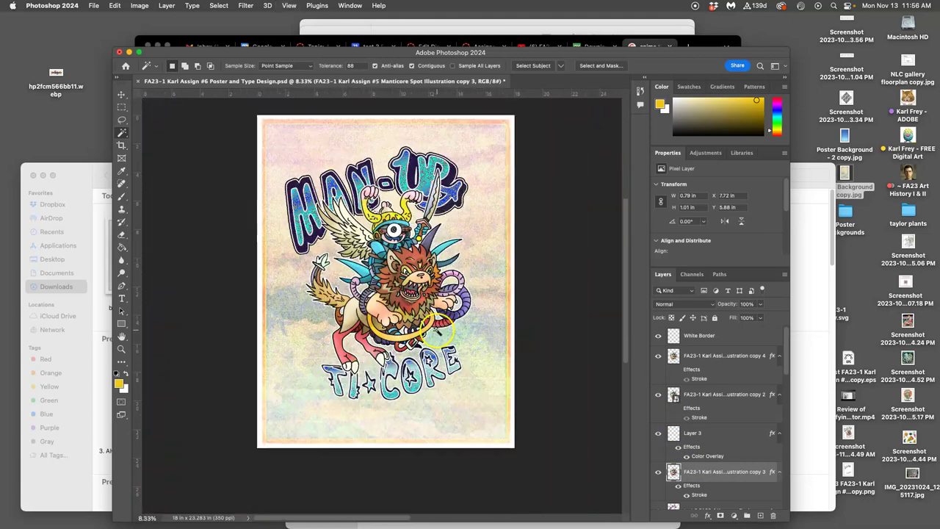
pyautogui.click(121, 119)
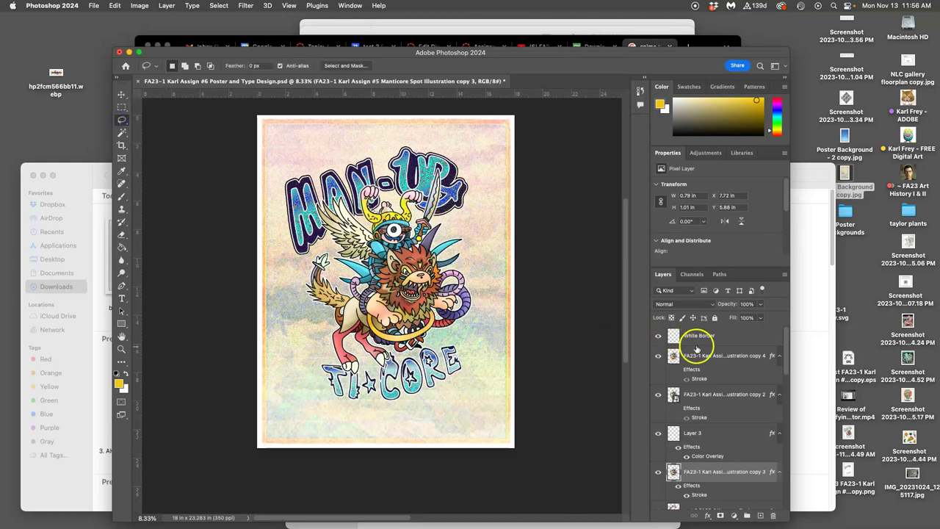
pyautogui.click(702, 340)
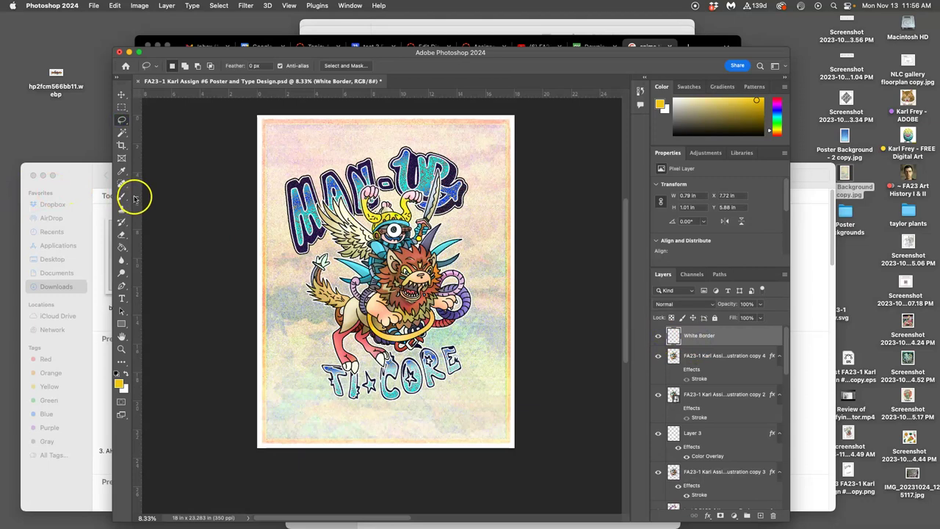
pyautogui.press('super+semicolon')
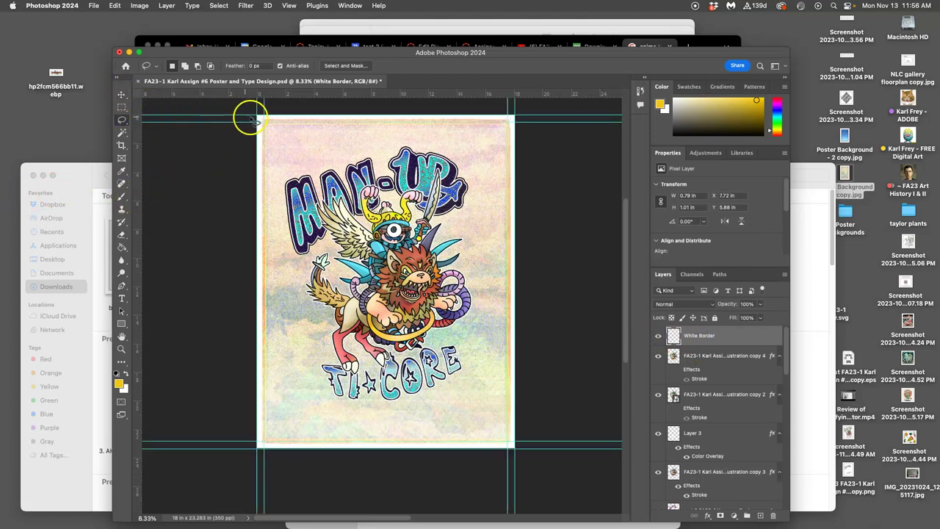
pyautogui.moveTo(255, 119); pyautogui.dragTo(369, 121)
pyautogui.click(122, 107)
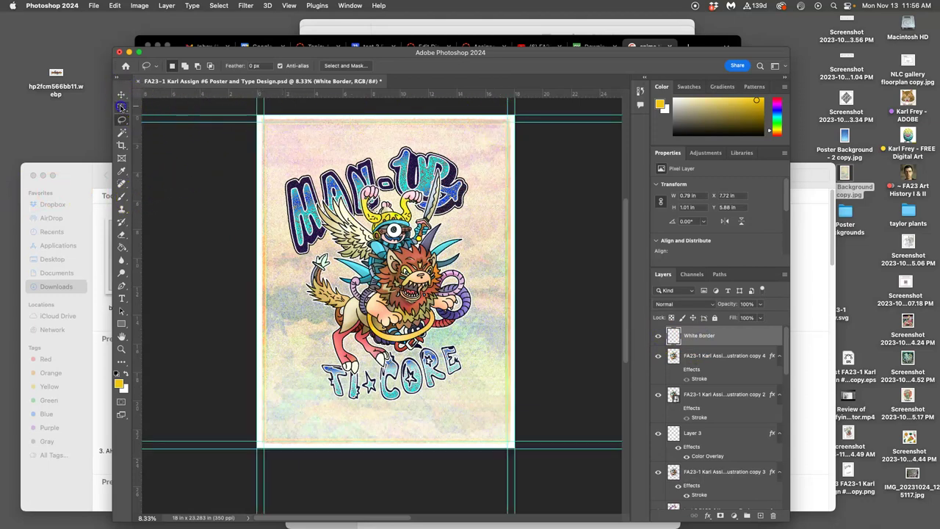
pyautogui.click(761, 515)
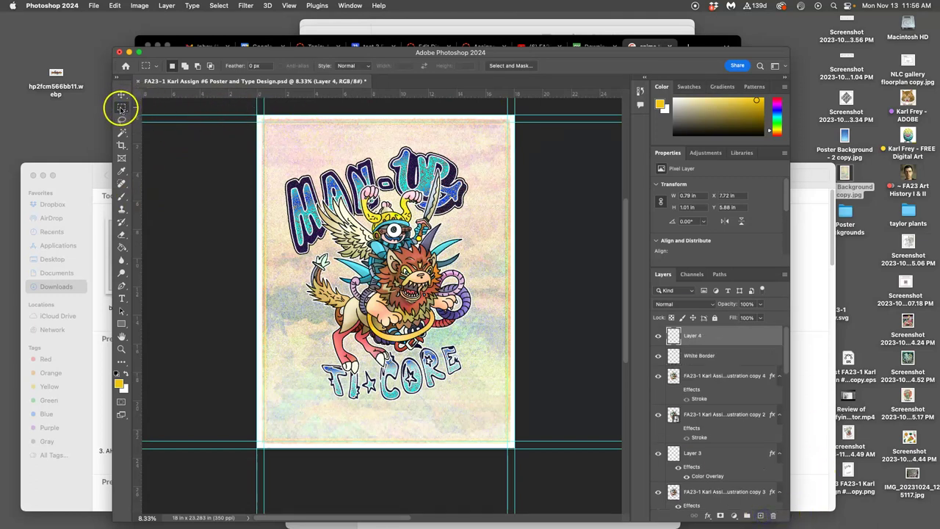
# Step: Select thin strips along the top, left, bottom and right edges, and place a guide
pyautogui.moveTo(258, 116); pyautogui.dragTo(518, 127)
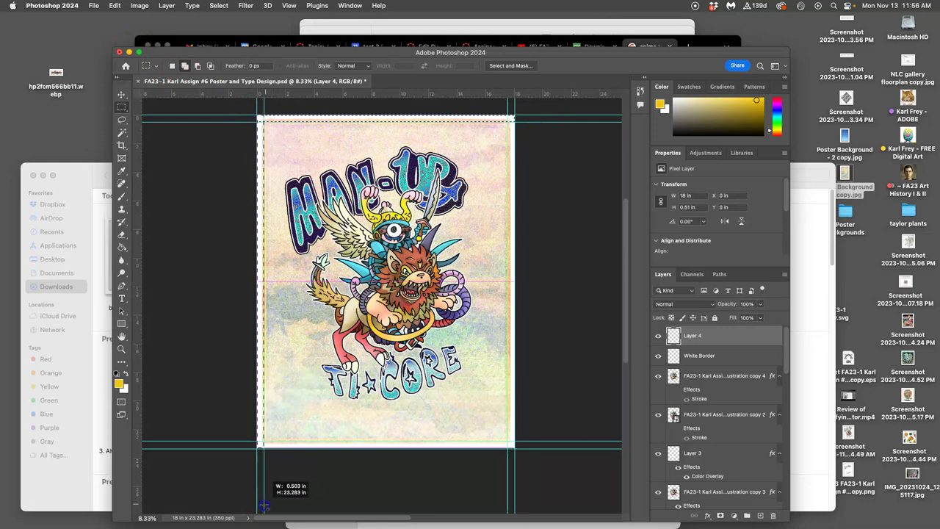
pyautogui.moveTo(249, 108); pyautogui.dragTo(263, 503)
pyautogui.moveTo(518, 449); pyautogui.dragTo(248, 440)
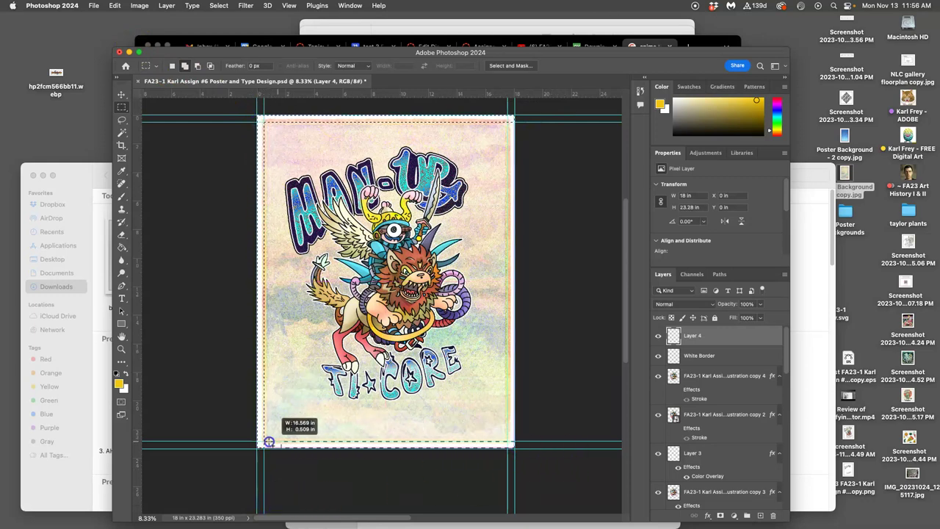
pyautogui.moveTo(516, 120)
pyautogui.mouseDown()
pyautogui.moveTo(499, 303)
pyautogui.moveTo(505, 463)
pyautogui.mouseUp()
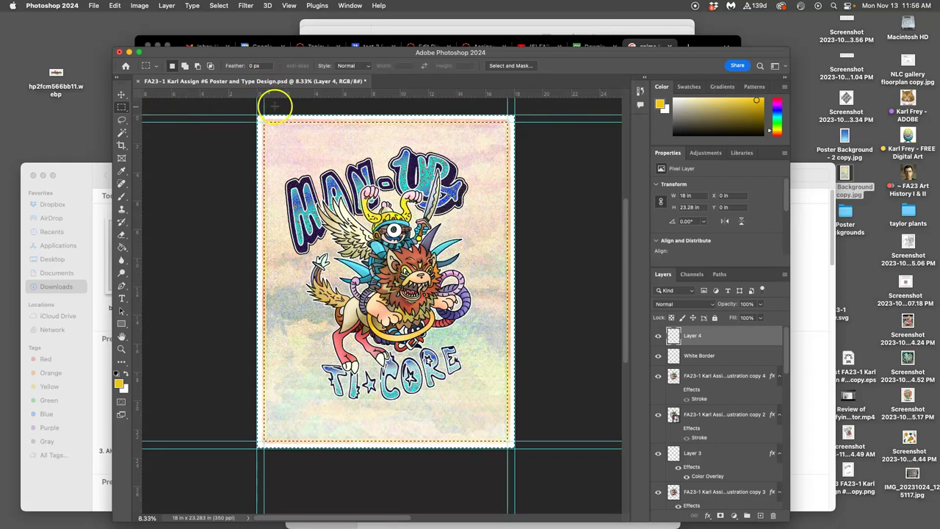
pyautogui.click(121, 95)
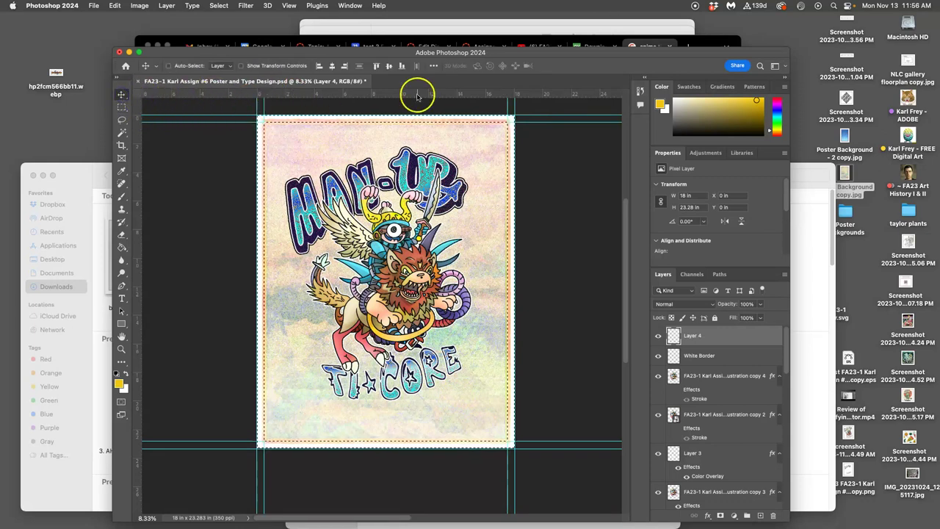
pyautogui.moveTo(415, 96)
pyautogui.mouseDown()
pyautogui.moveTo(423, 185)
pyautogui.moveTo(413, 94)
pyautogui.mouseUp()
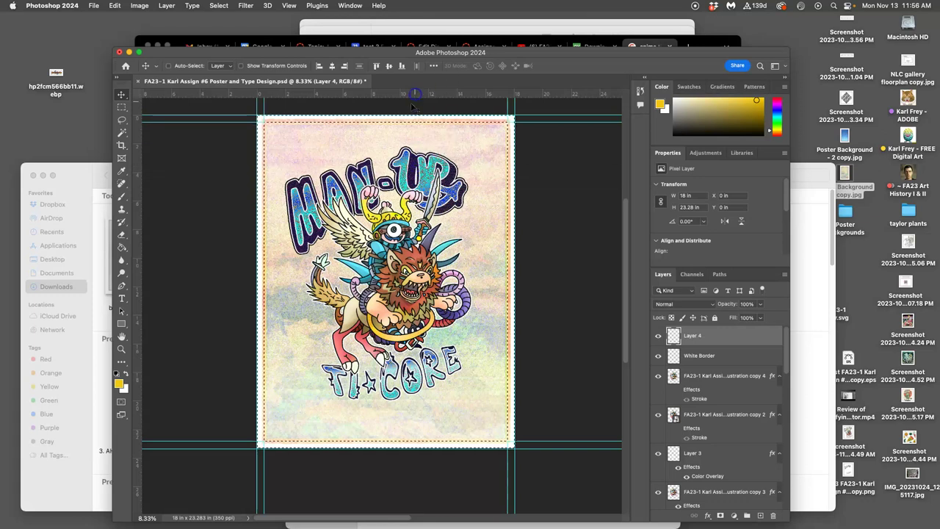
# Step: Fill the edge selection with white and deselect
pyautogui.click(114, 5)
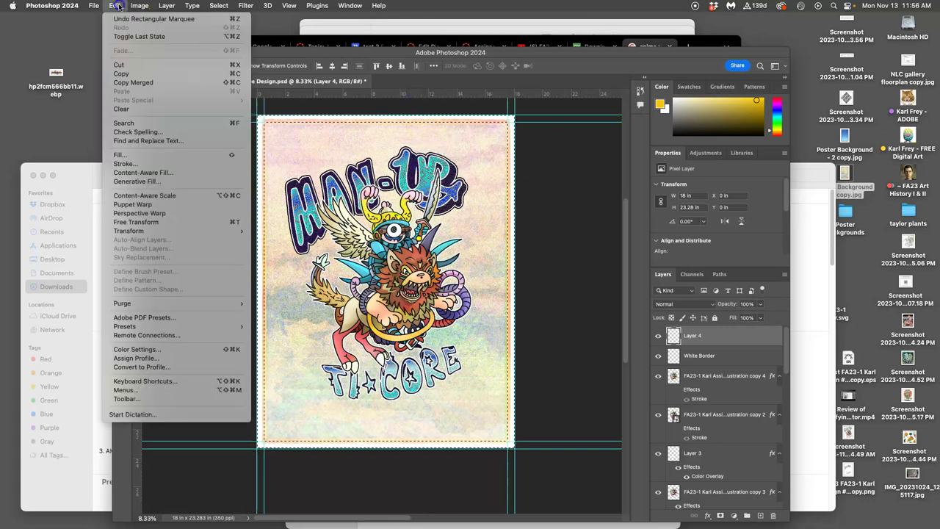
pyautogui.click(133, 155)
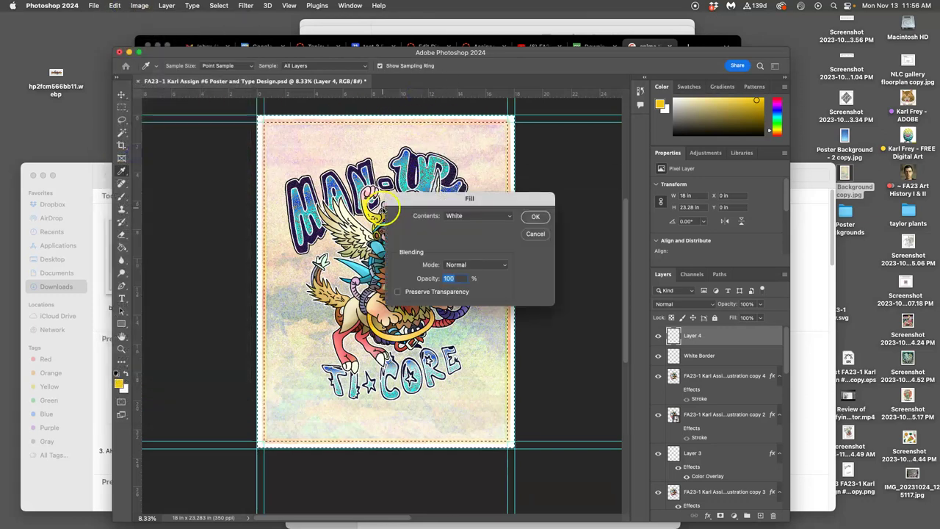
pyautogui.click(534, 215)
pyautogui.press('super+d')
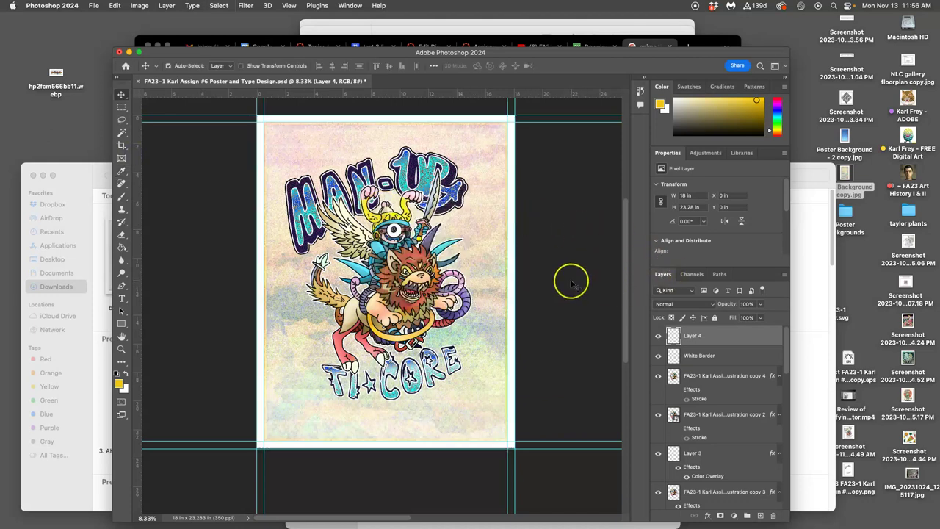
# Step: Hide the guides, then pull a vertical guide from the left ruler and drag it back off
pyautogui.press('super+semicolon')
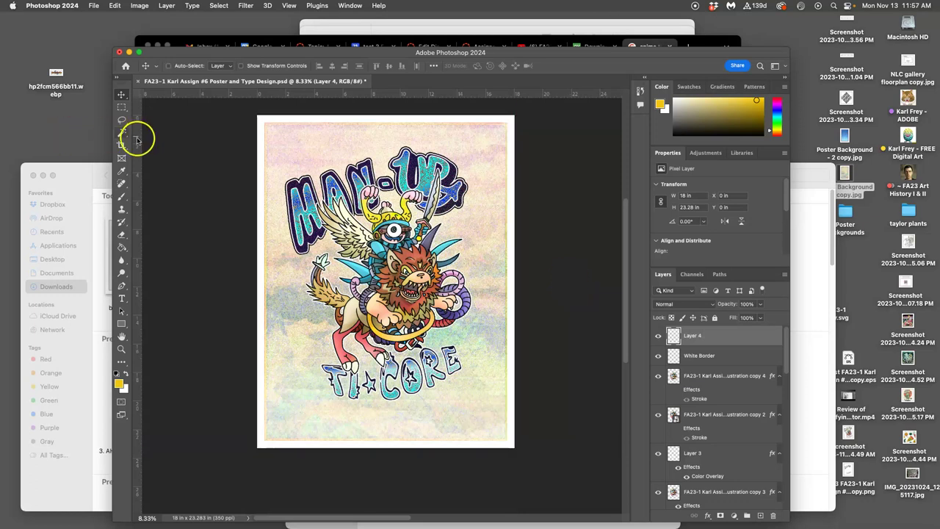
pyautogui.moveTo(136, 122)
pyautogui.mouseDown()
pyautogui.moveTo(436, 129)
pyautogui.moveTo(325, 126)
pyautogui.moveTo(237, 141)
pyautogui.moveTo(136, 134)
pyautogui.moveTo(284, 117)
pyautogui.moveTo(532, 117)
pyautogui.moveTo(488, 139)
pyautogui.moveTo(274, 133)
pyautogui.moveTo(288, 132)
pyautogui.mouseUp()
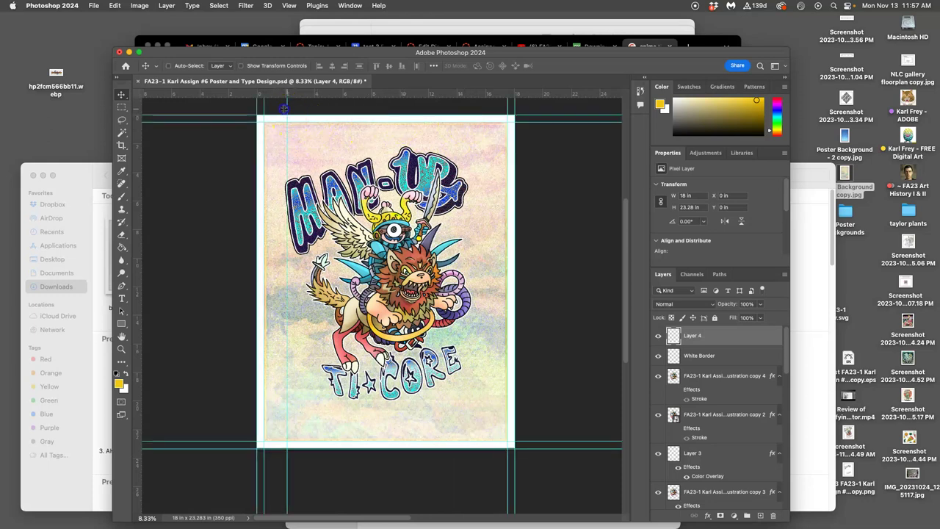
pyautogui.moveTo(286, 108); pyautogui.dragTo(118, 110)
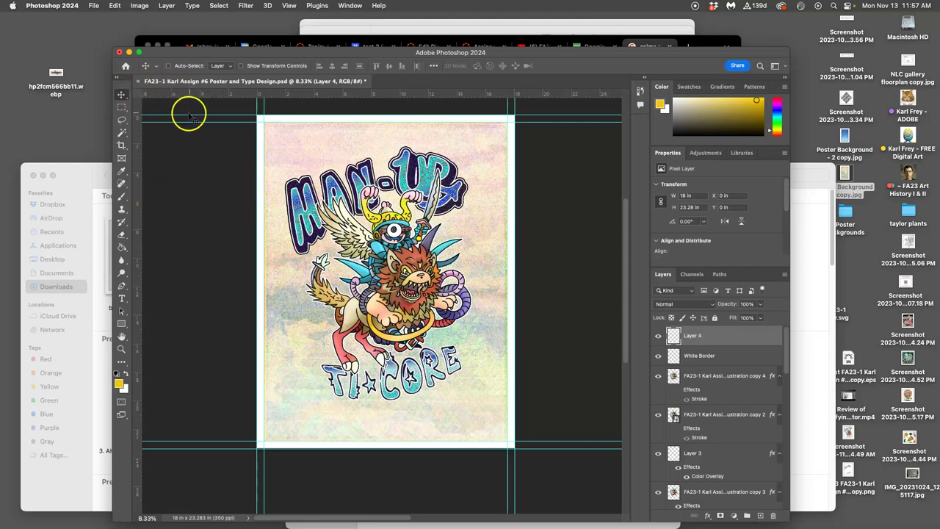
# Step: Hide the guides, save the poster, and attempt Save a Copy
pyautogui.press('super+semicolon')
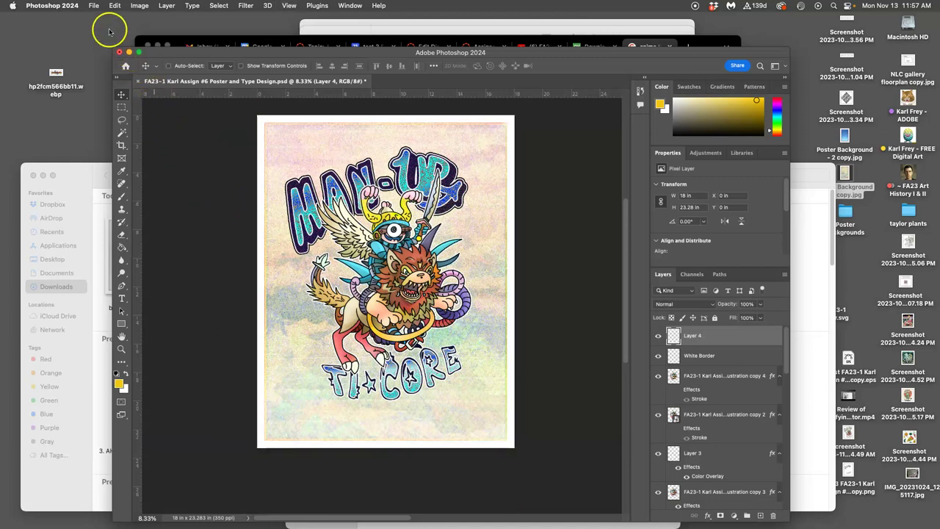
pyautogui.click(96, 5)
pyautogui.click(106, 101)
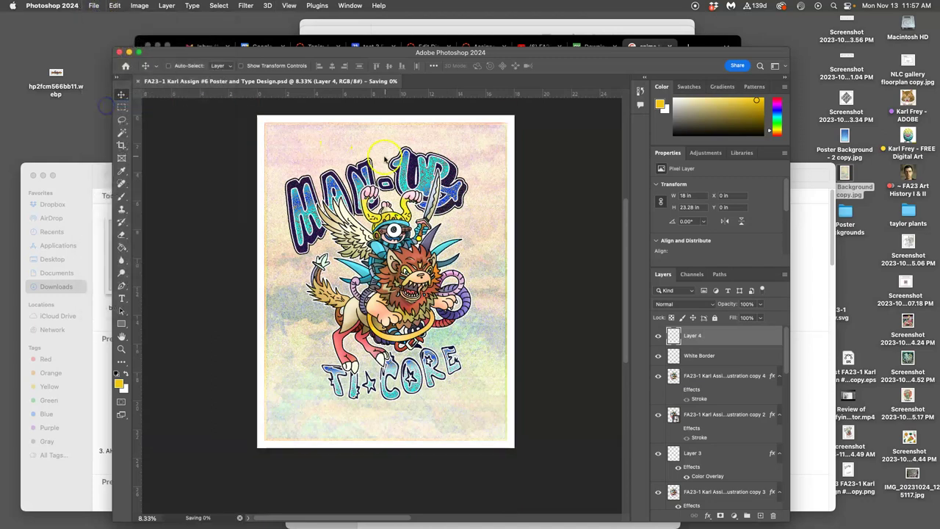
pyautogui.click(94, 5)
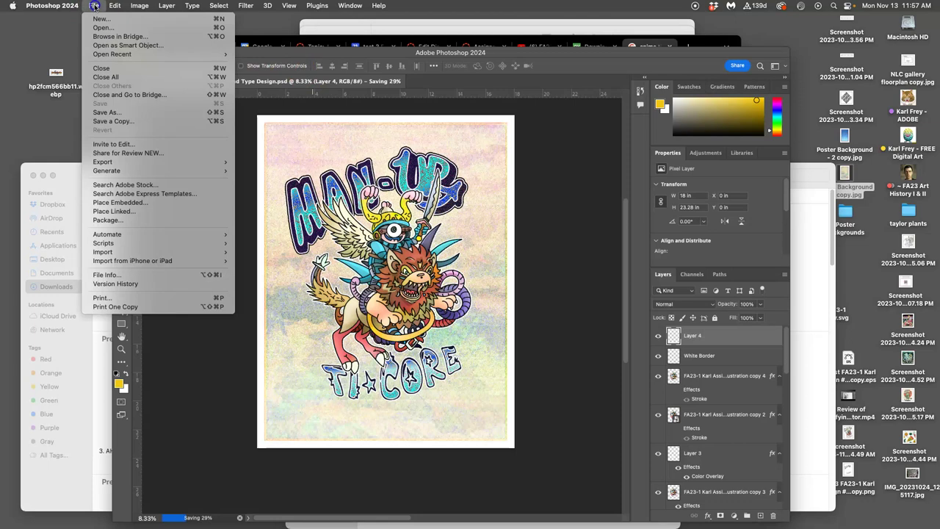
pyautogui.click(114, 122)
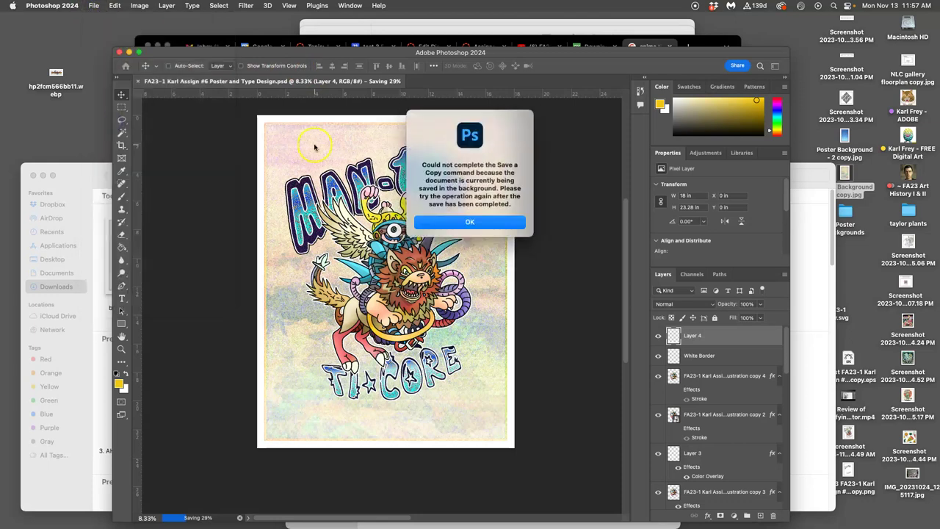
# Step: Bring Chrome forward on the Canvas discussion tab
pyautogui.click(698, 49)
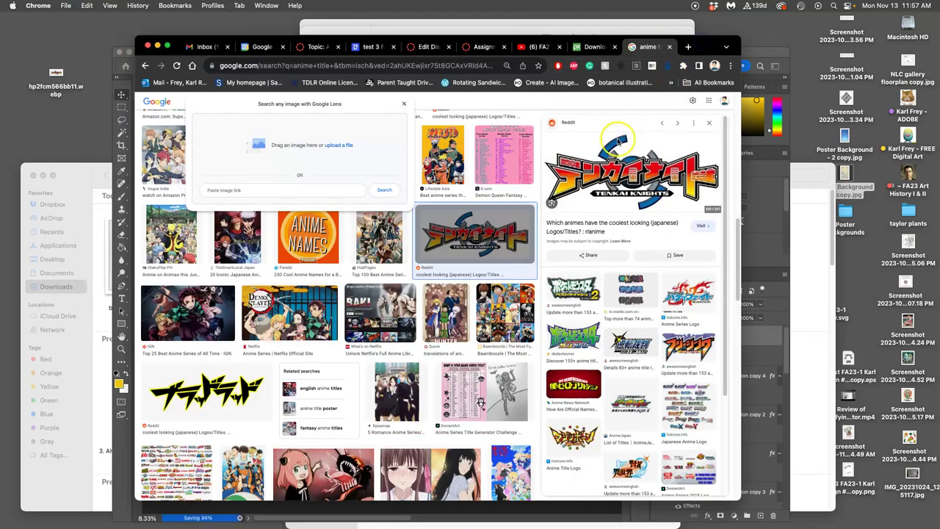
pyautogui.click(315, 47)
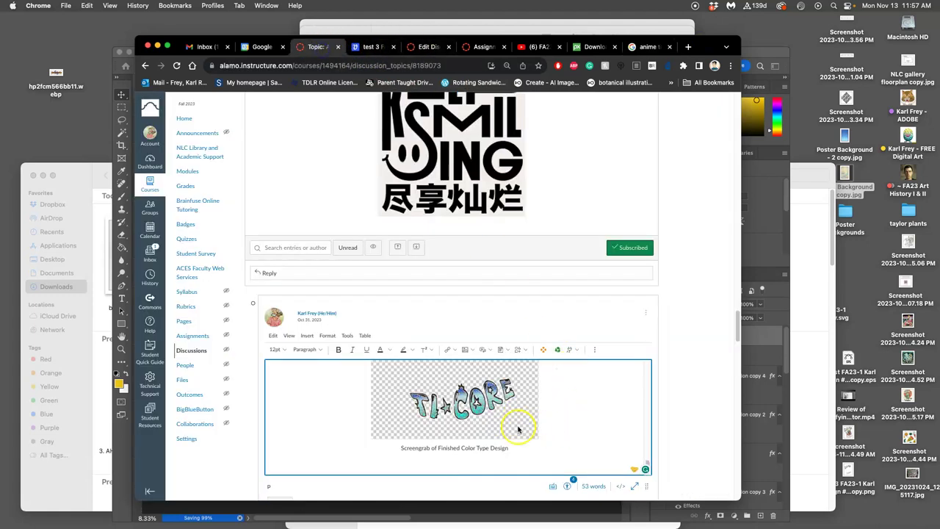
pyautogui.scroll(-2, 509, 428)
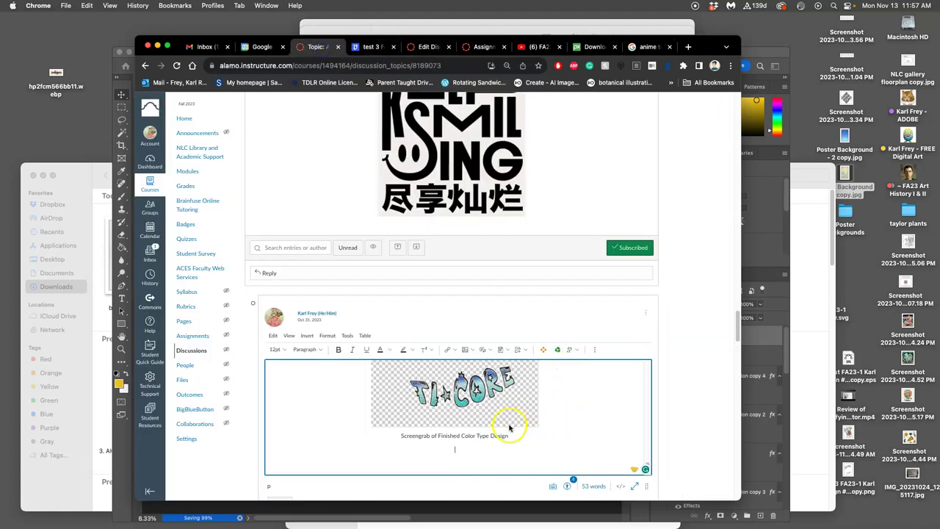
# Step: Dismiss the save error and save a JPEG copy of the poster to Assign 6
pyautogui.click(114, 54)
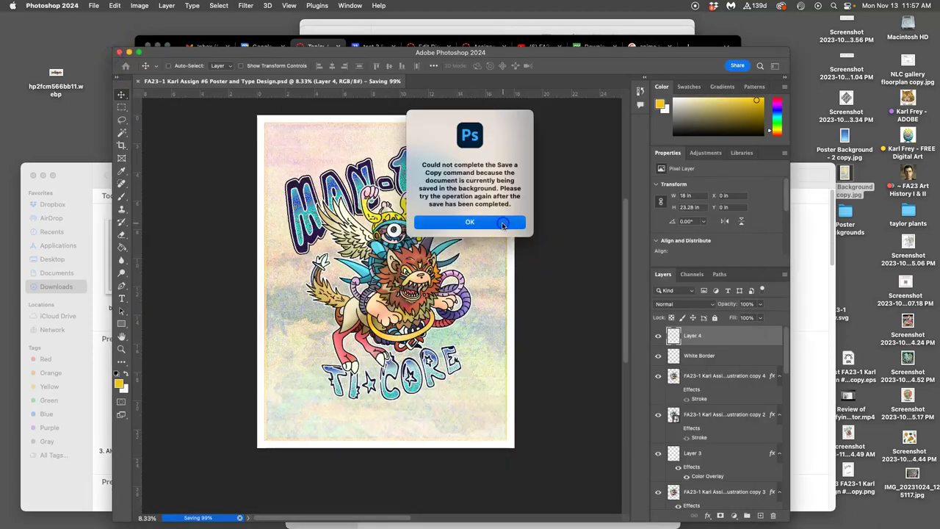
pyautogui.click(502, 224)
pyautogui.click(94, 5)
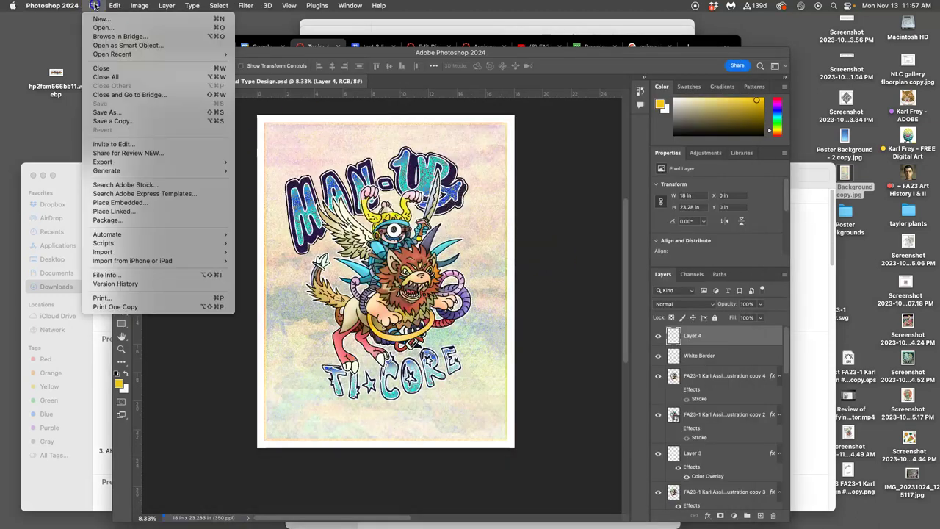
pyautogui.click(107, 122)
pyautogui.click(452, 181)
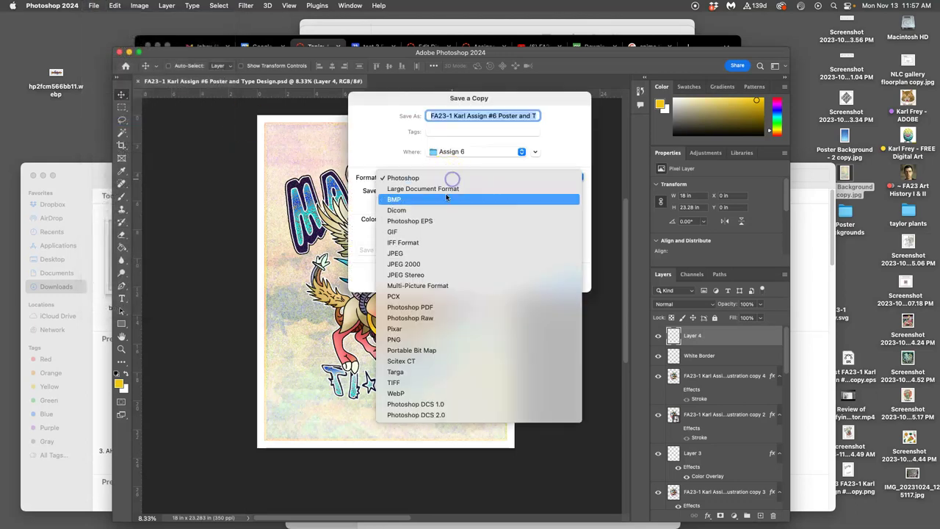
pyautogui.click(438, 249)
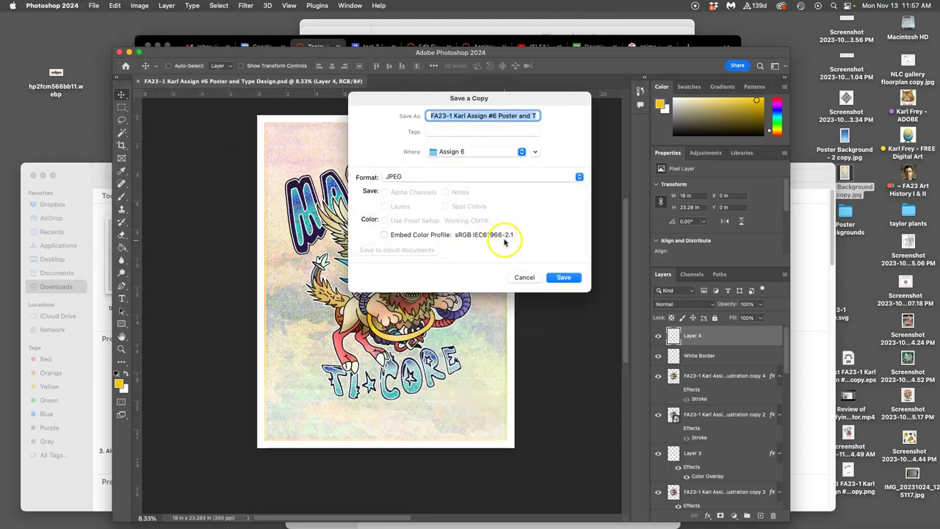
pyautogui.click(563, 277)
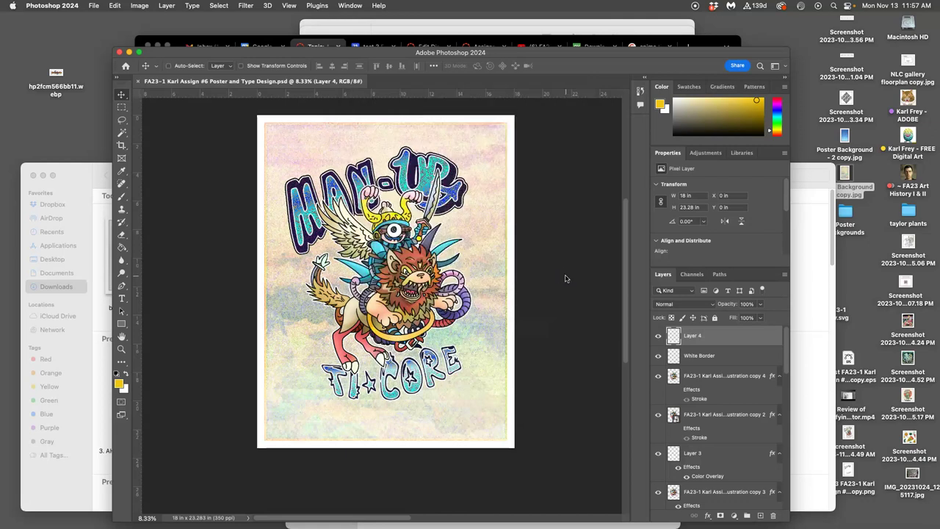
pyautogui.click(532, 168)
# Step: Hide Layer 4 and save the poster document again
pyautogui.click(658, 335)
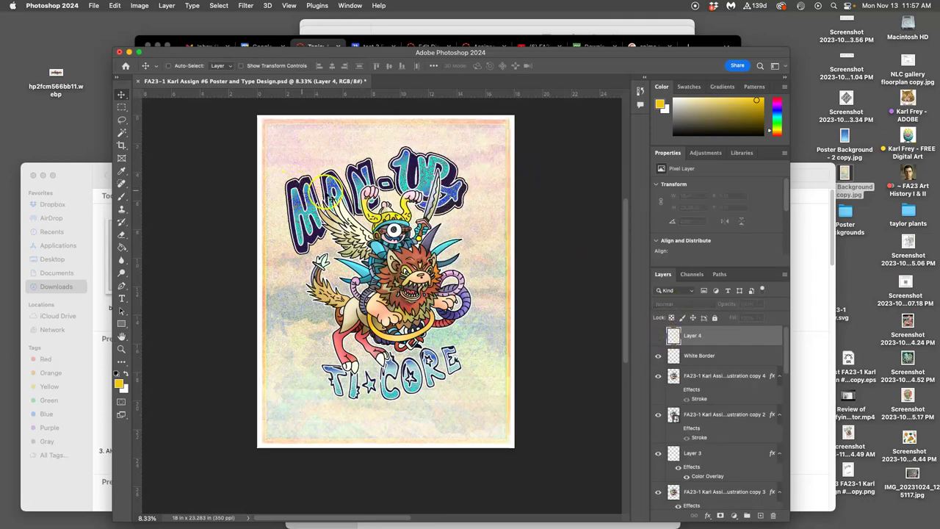
pyautogui.click(94, 5)
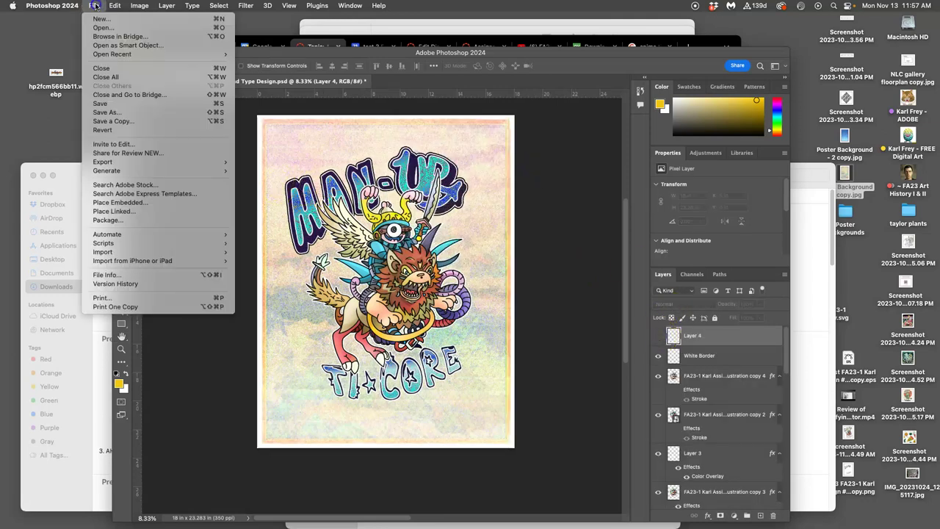
pyautogui.click(103, 103)
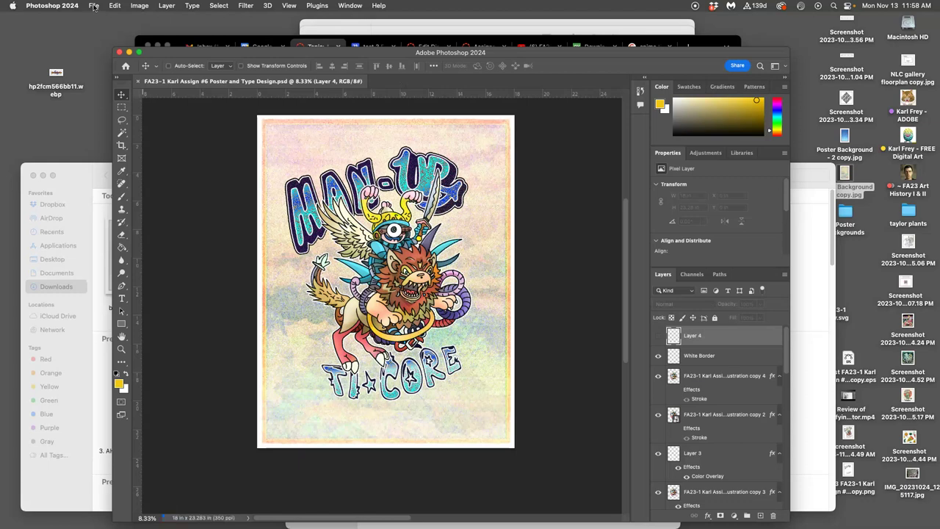
pyautogui.click(94, 7)
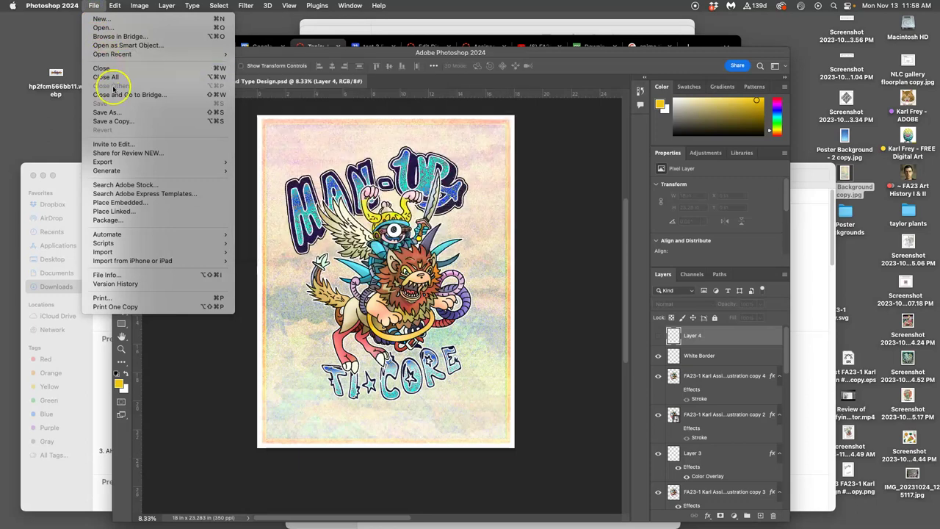
# Step: Save another JPEG copy of the poster at Quality 12 Maximum
pyautogui.click(117, 122)
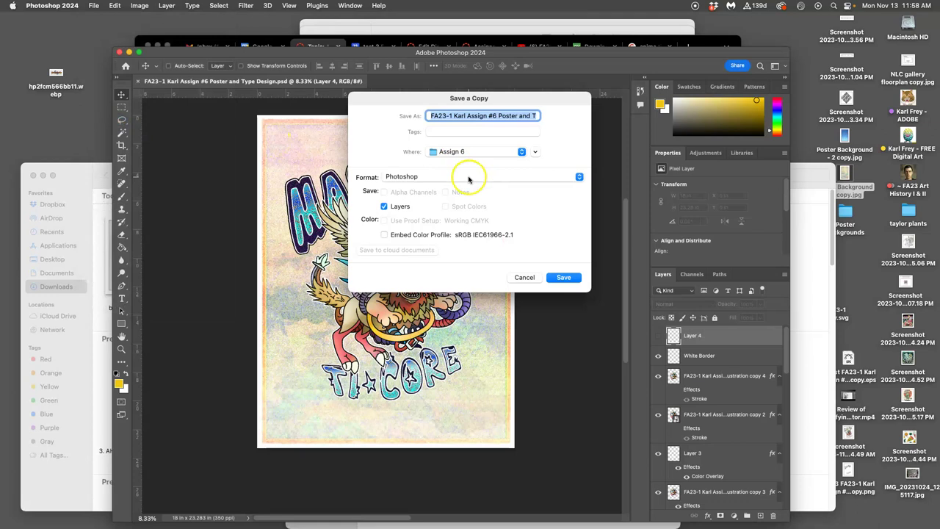
pyautogui.click(468, 177)
pyautogui.click(443, 252)
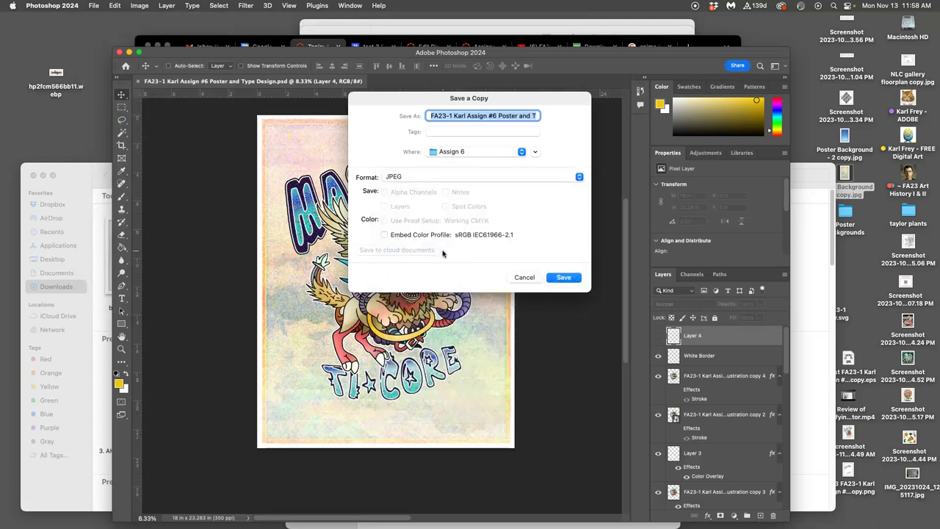
pyautogui.click(563, 277)
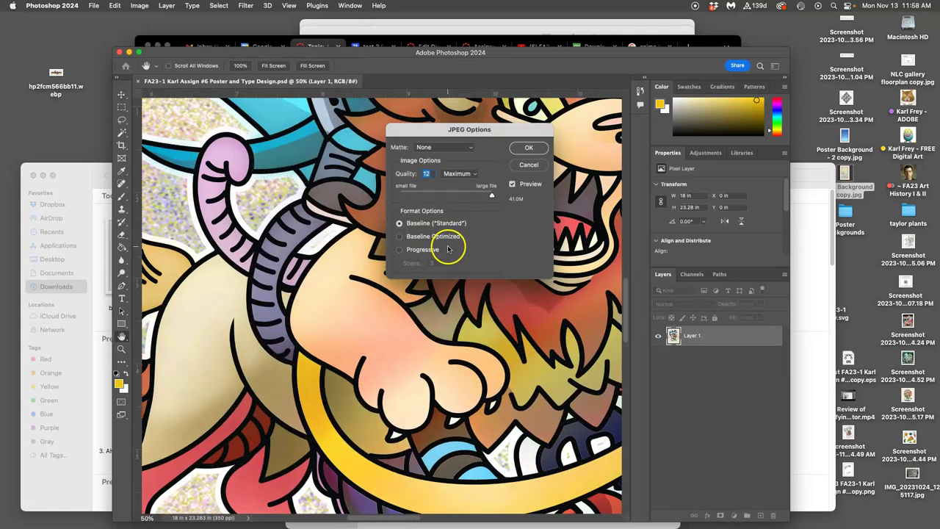
pyautogui.scroll(5, 492, 293)
pyautogui.scroll(5, 494, 299)
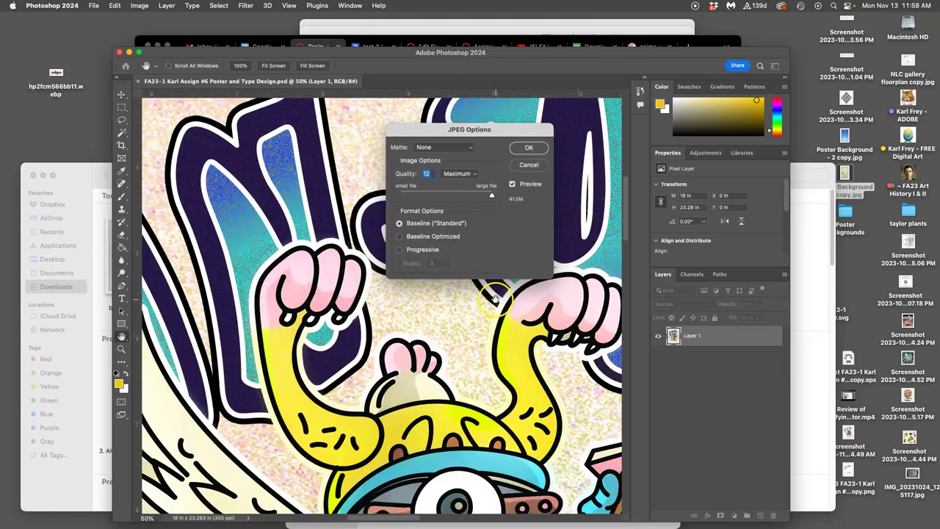
pyautogui.hscroll(2, 494, 299)
pyautogui.scroll(5, 492, 300)
pyautogui.scroll(5, 489, 301)
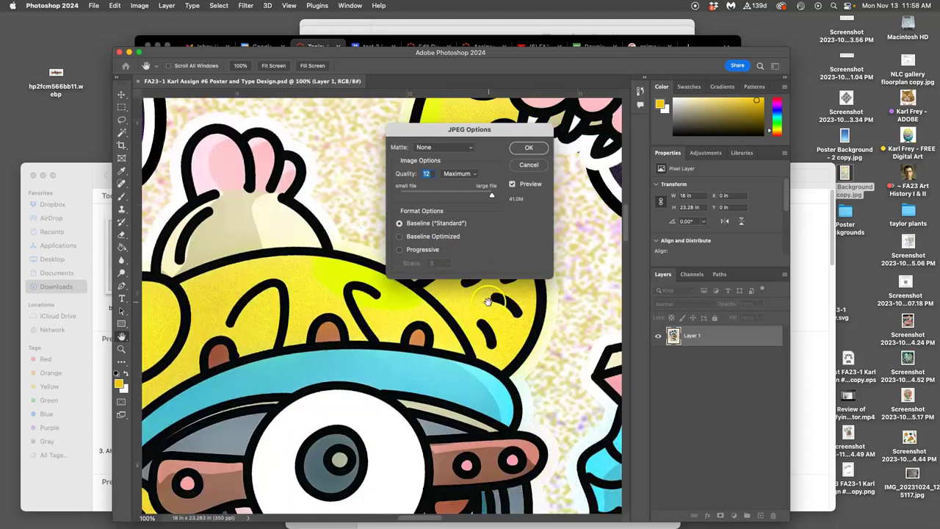
pyautogui.scroll(-5, 487, 301)
pyautogui.scroll(-5, 487, 301)
pyautogui.click(528, 149)
# Step: Drag 'FA23-1 Karl Assign #6 Poster and Type Design copy.jpg' from the desktop into the Canvas reply
pyautogui.click(709, 37)
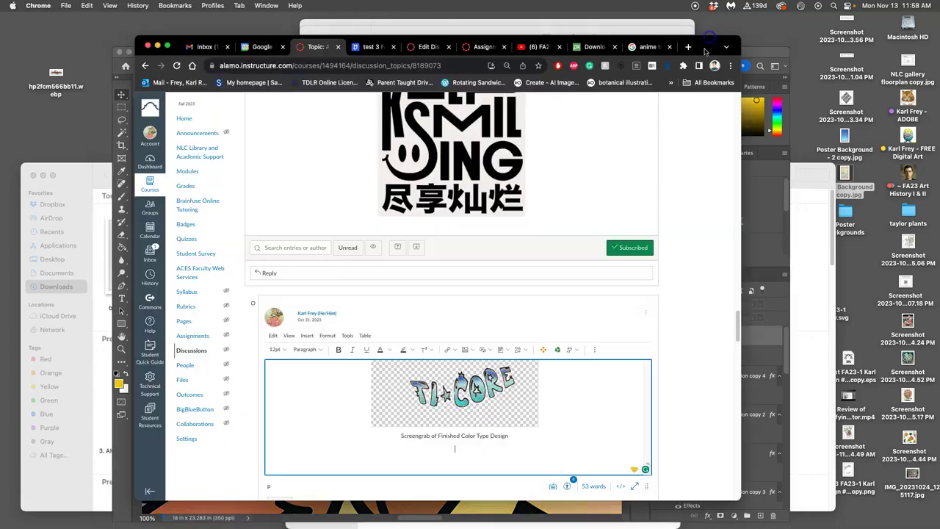
pyautogui.click(799, 295)
pyautogui.click(857, 321)
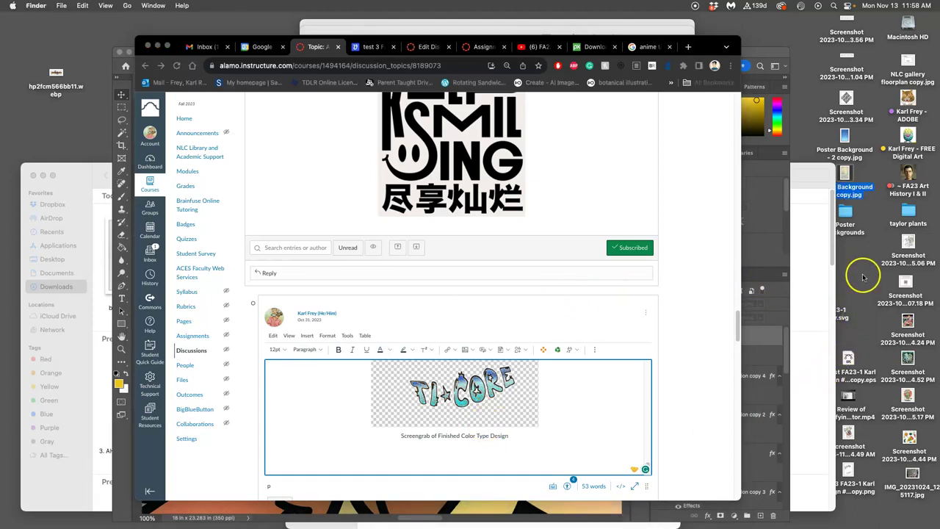
pyautogui.press('F11')
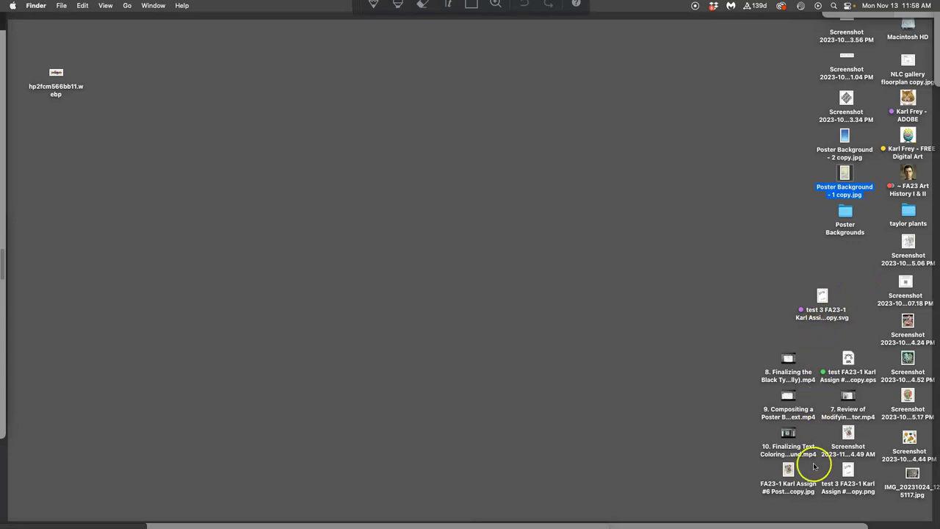
pyautogui.moveTo(810, 467); pyautogui.dragTo(456, 459)
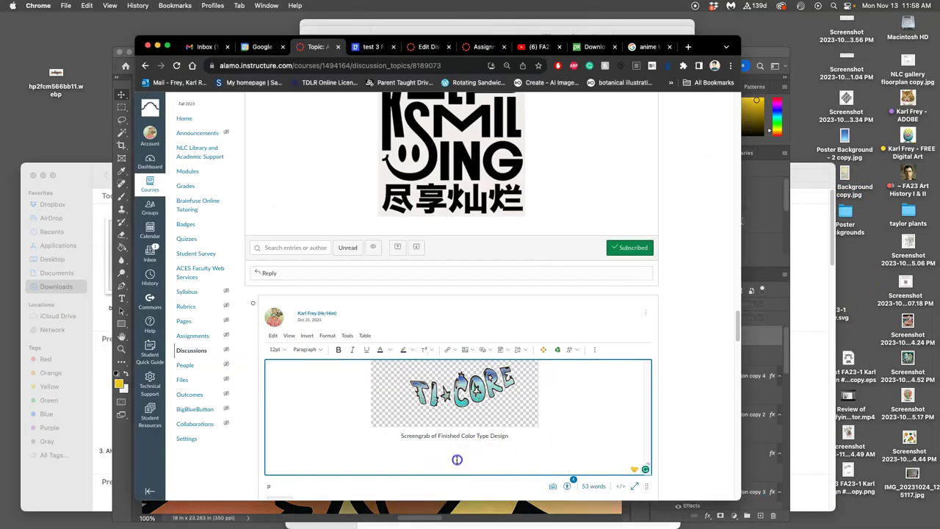
pyautogui.scroll(-2, 472, 441)
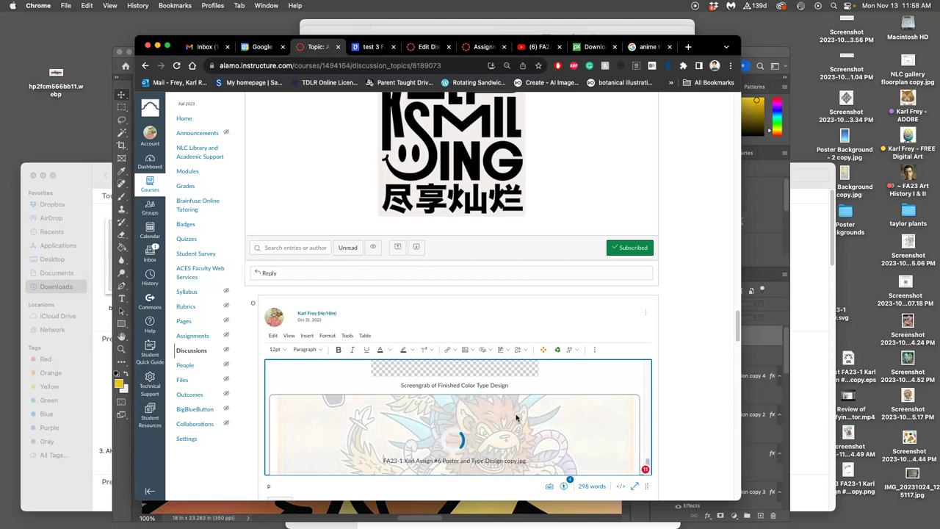
pyautogui.scroll(-1, 516, 415)
pyautogui.scroll(-1, 516, 416)
pyautogui.scroll(-2, 685, 331)
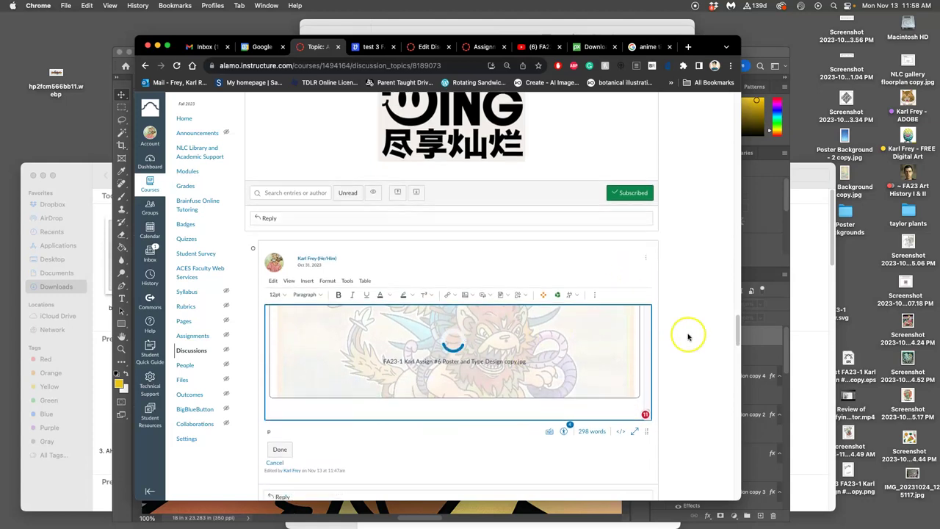
pyautogui.scroll(-3, 492, 252)
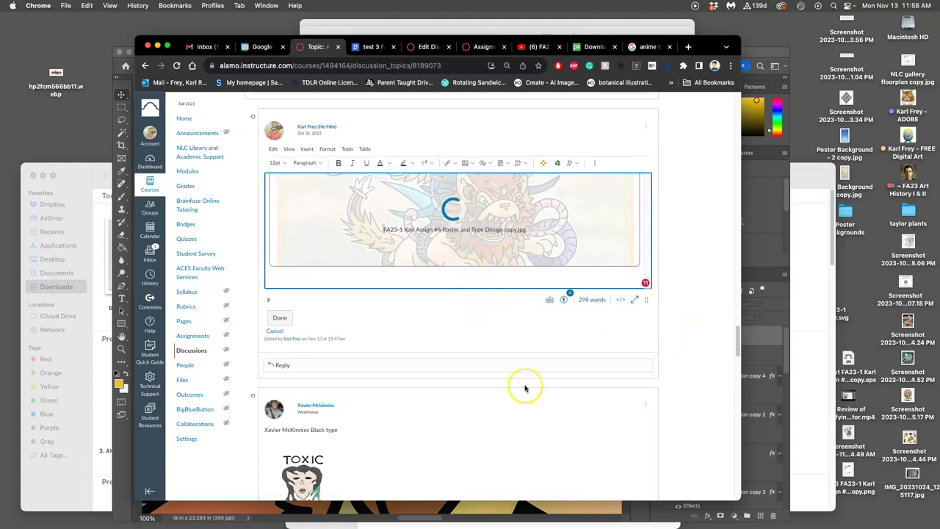
# Step: Save a 'small-' prefixed JPEG copy of the poster to the Desktop at Quality 7
pyautogui.click(517, 506)
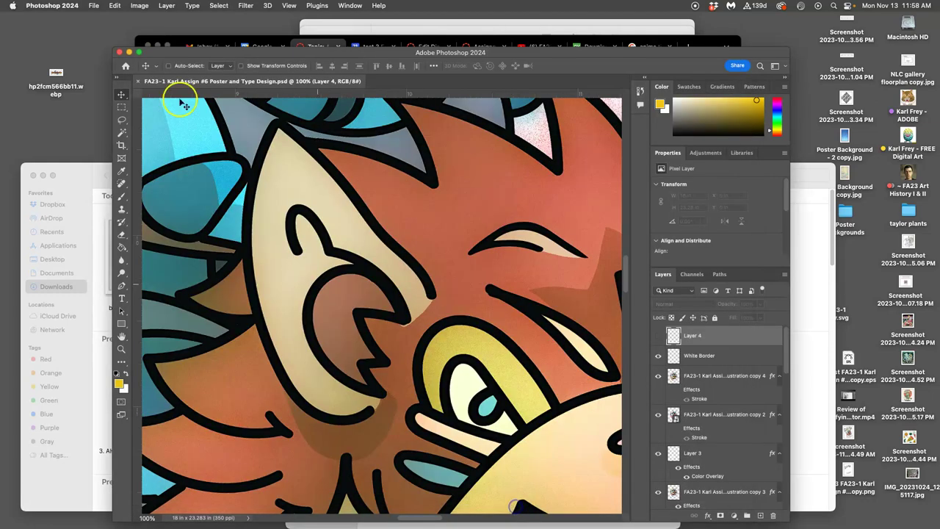
pyautogui.click(96, 8)
pyautogui.click(125, 122)
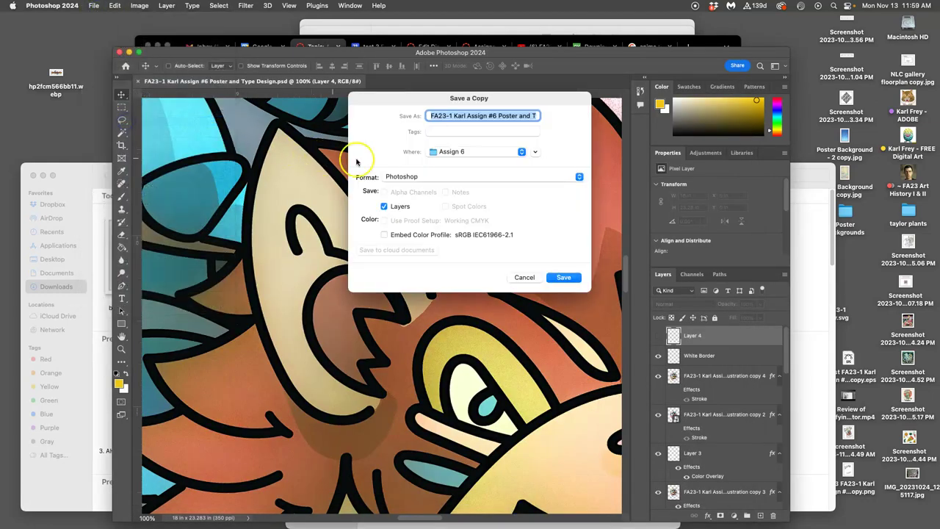
pyautogui.click(434, 177)
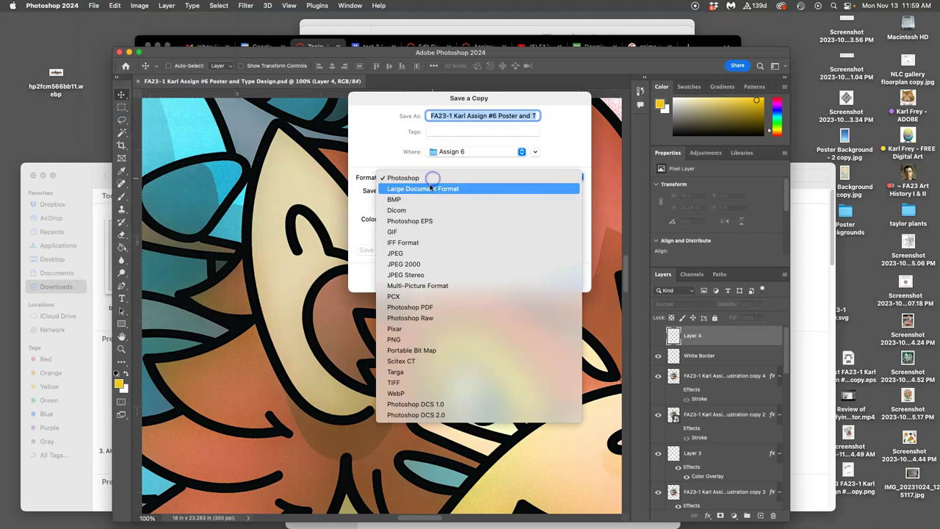
pyautogui.click(429, 253)
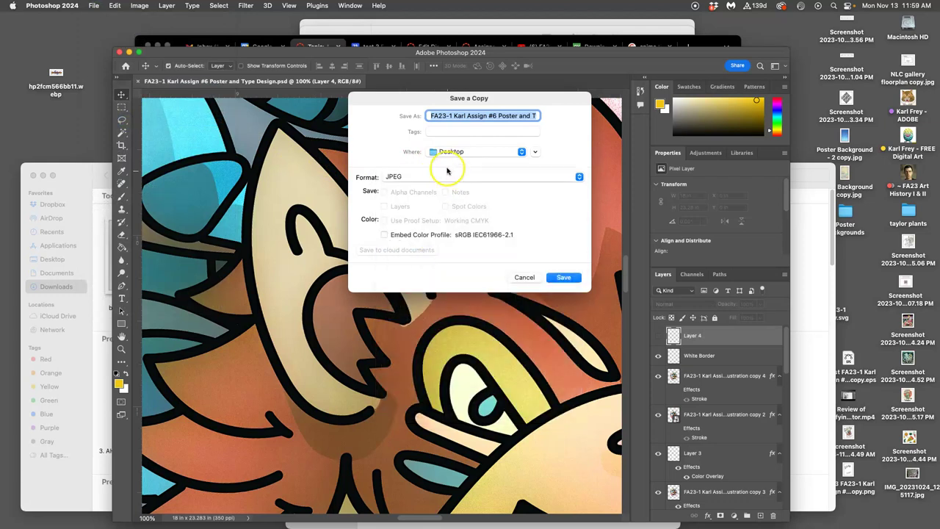
pyautogui.click(432, 115)
pyautogui.write('small-')
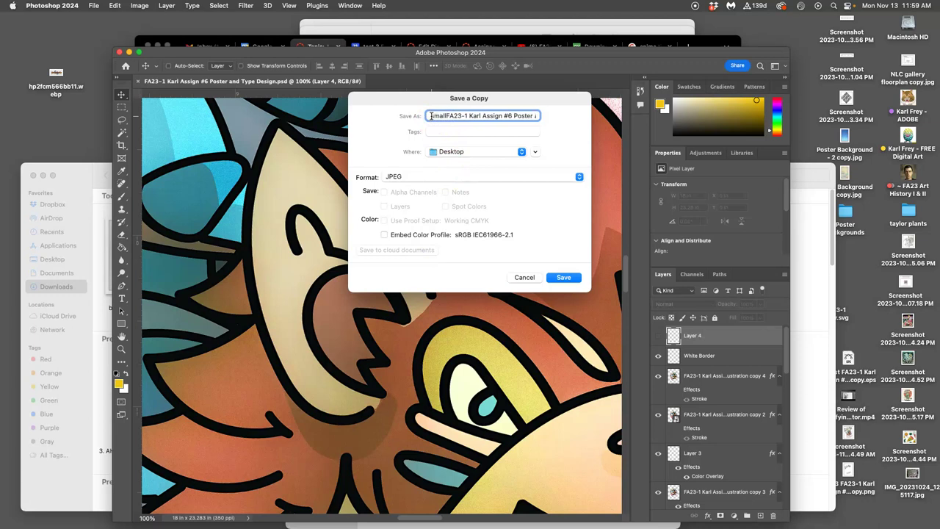
pyautogui.click(563, 279)
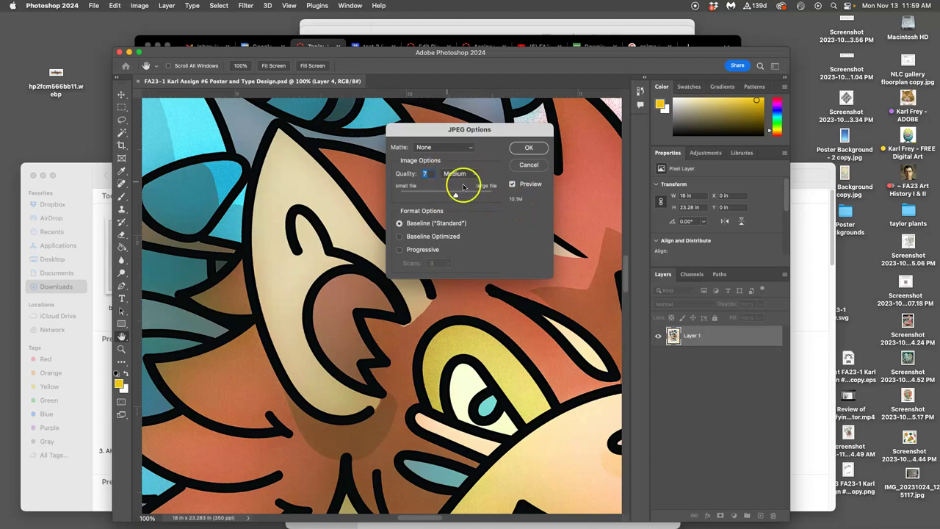
pyautogui.click(529, 150)
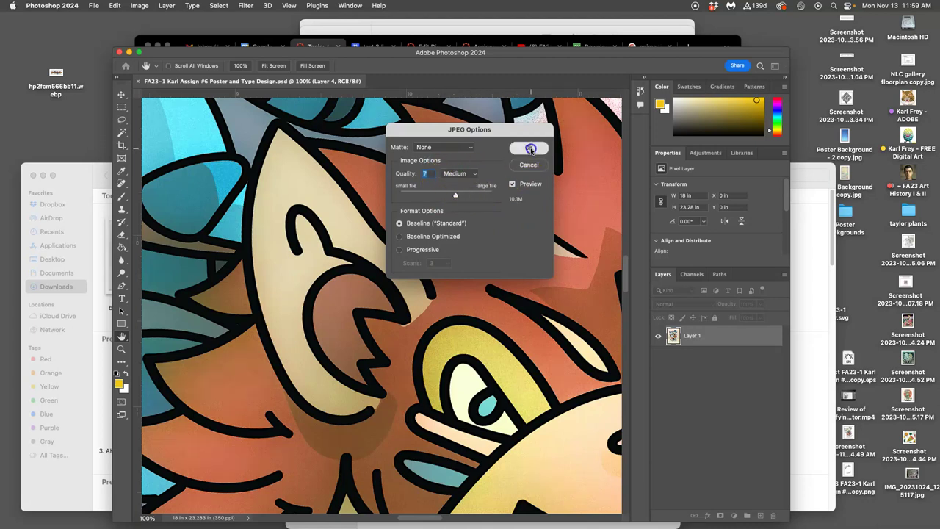
# Step: Shrink the poster image in the Canvas post by its corner handle and click Done
pyautogui.click(606, 39)
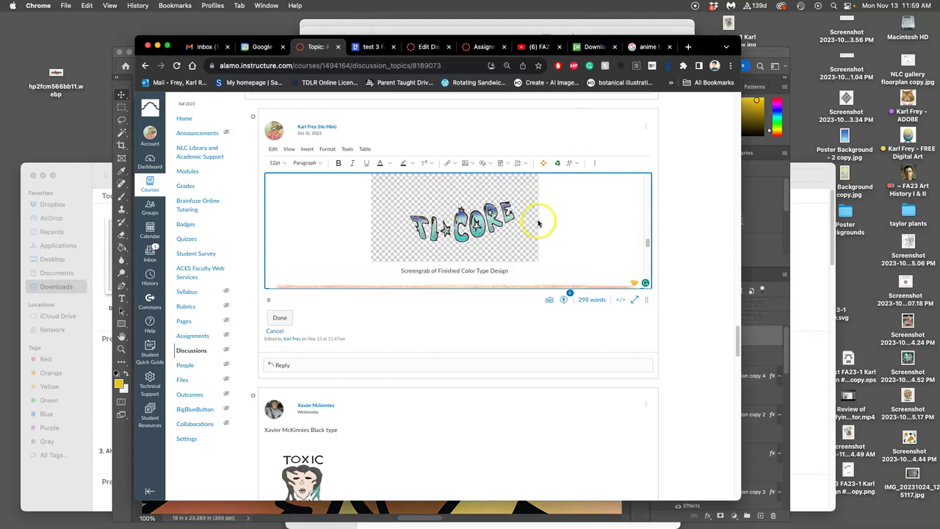
pyautogui.scroll(-2, 539, 221)
pyautogui.click(548, 241)
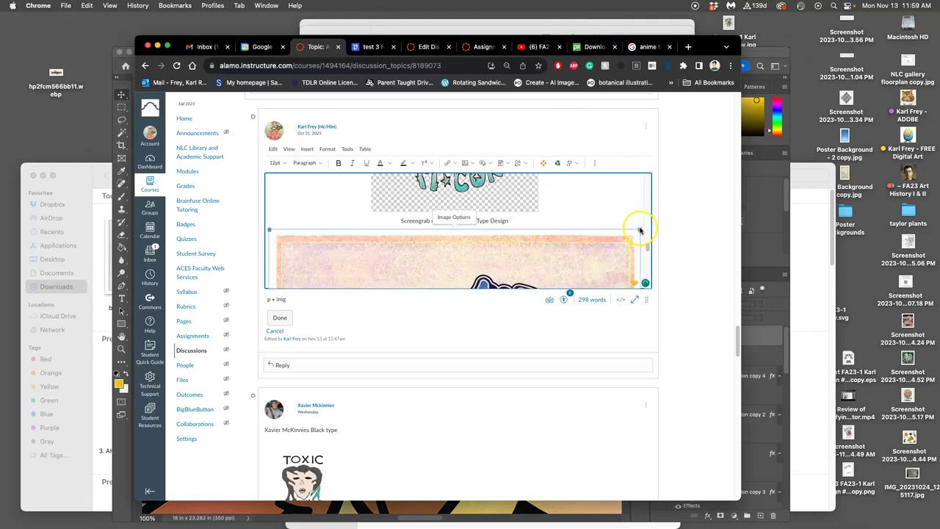
pyautogui.moveTo(639, 230); pyautogui.dragTo(614, 231)
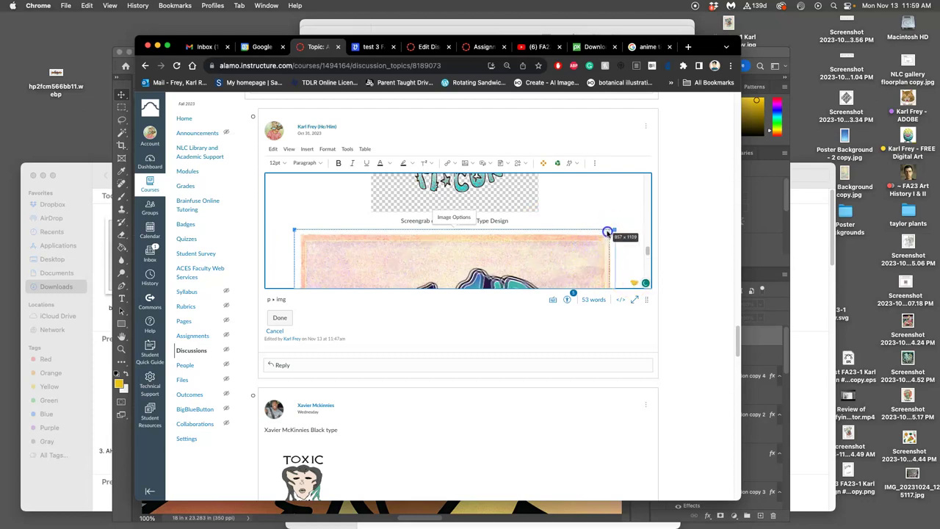
pyautogui.moveTo(614, 230); pyautogui.dragTo(576, 235)
pyautogui.click(279, 318)
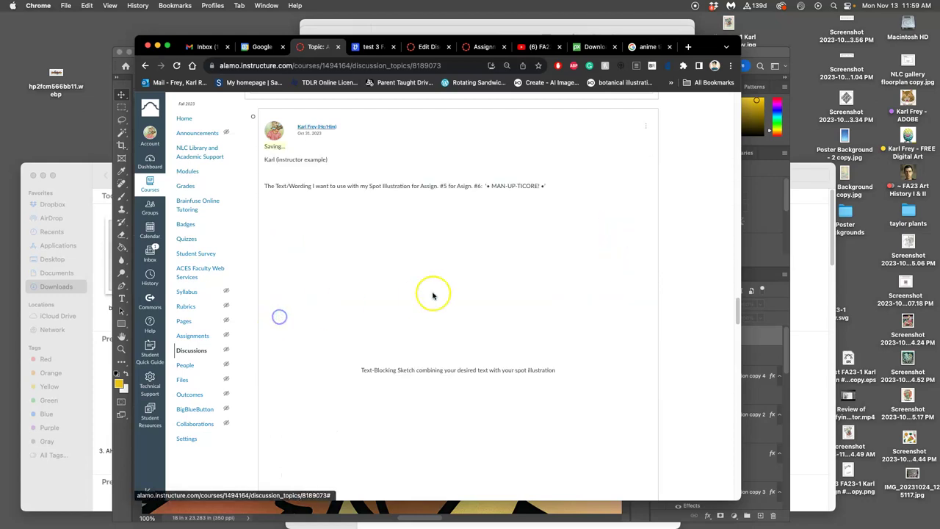
# Step: Scroll through the saved discussion post to review the poster
pyautogui.scroll(-3, 491, 290)
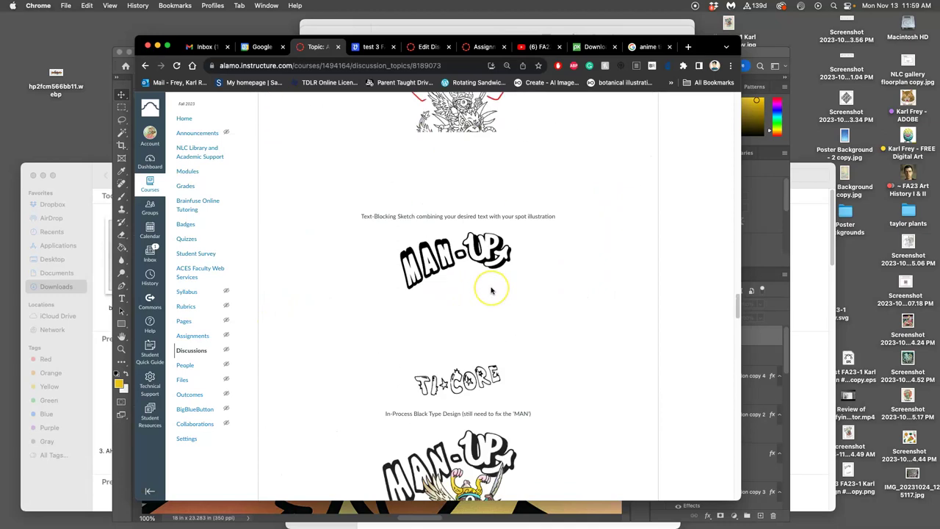
pyautogui.scroll(-10, 491, 291)
pyautogui.scroll(2, 491, 291)
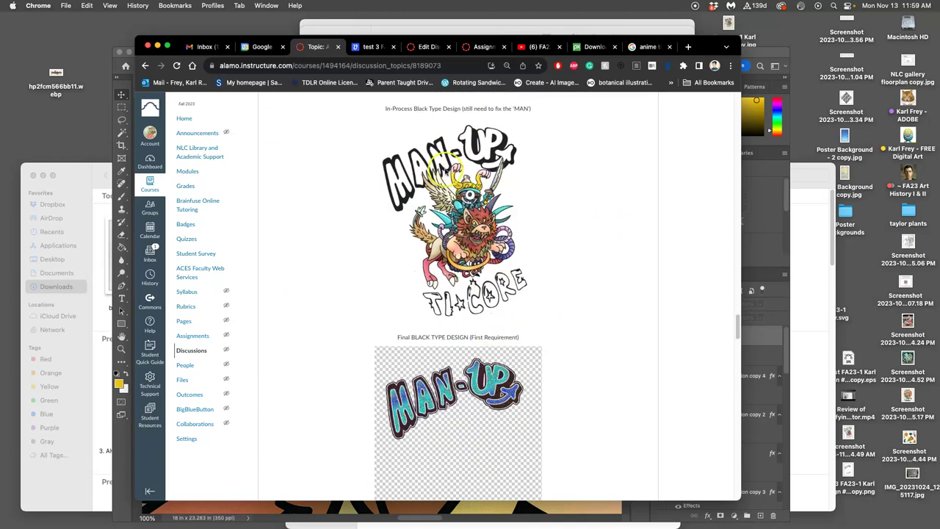
pyautogui.scroll(-1, 469, 221)
pyautogui.scroll(-4, 491, 236)
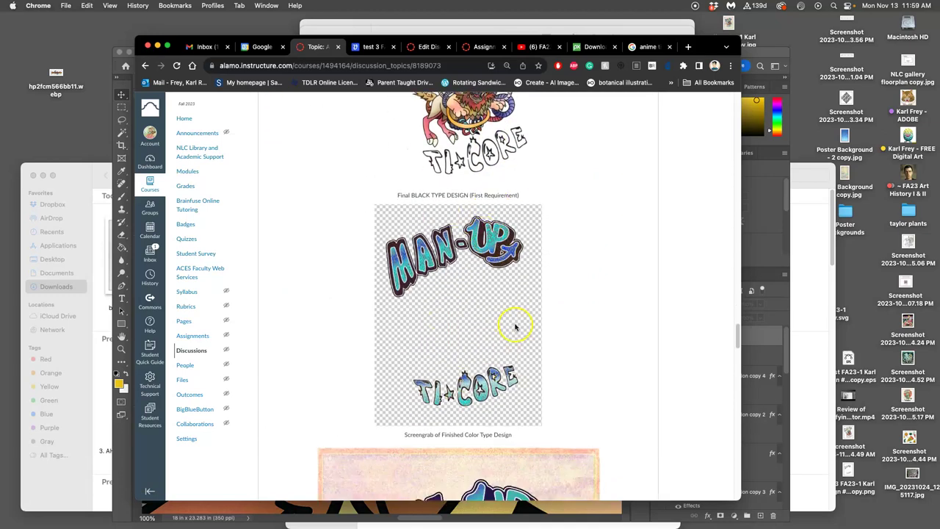
pyautogui.scroll(-3, 516, 326)
pyautogui.scroll(-5, 514, 323)
pyautogui.scroll(2, 510, 321)
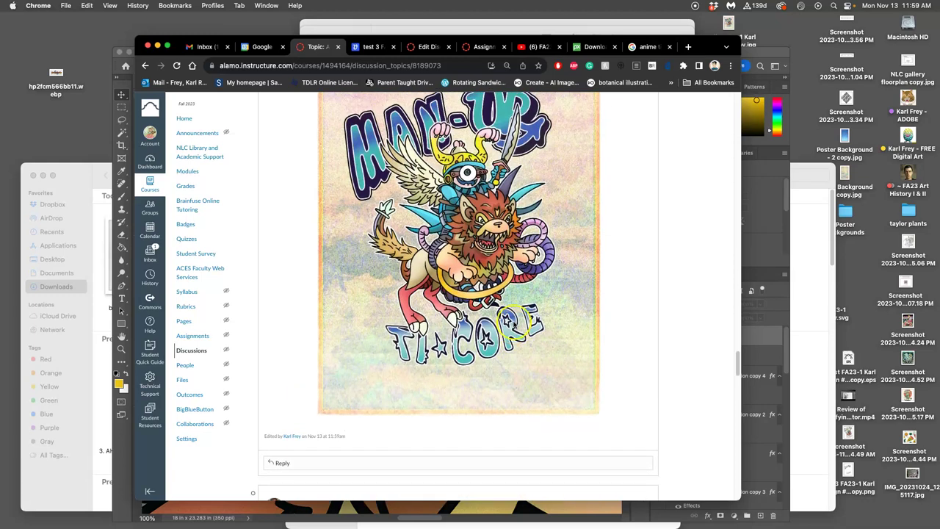
pyautogui.scroll(2, 515, 293)
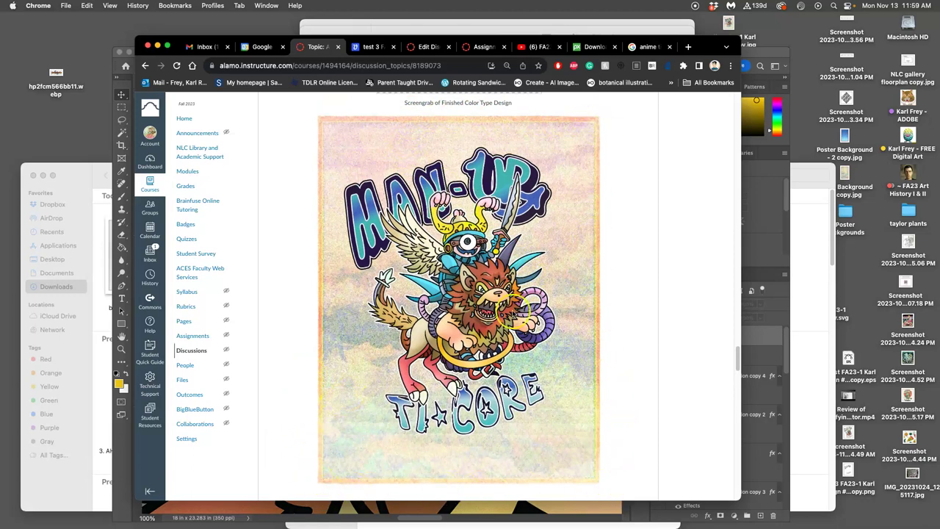
pyautogui.doubleClick(84, 141)
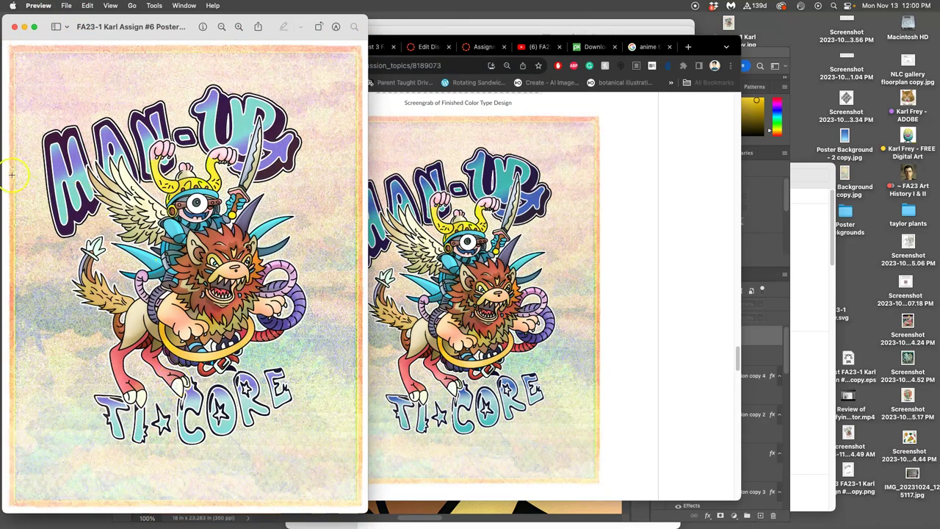
pyautogui.click(13, 27)
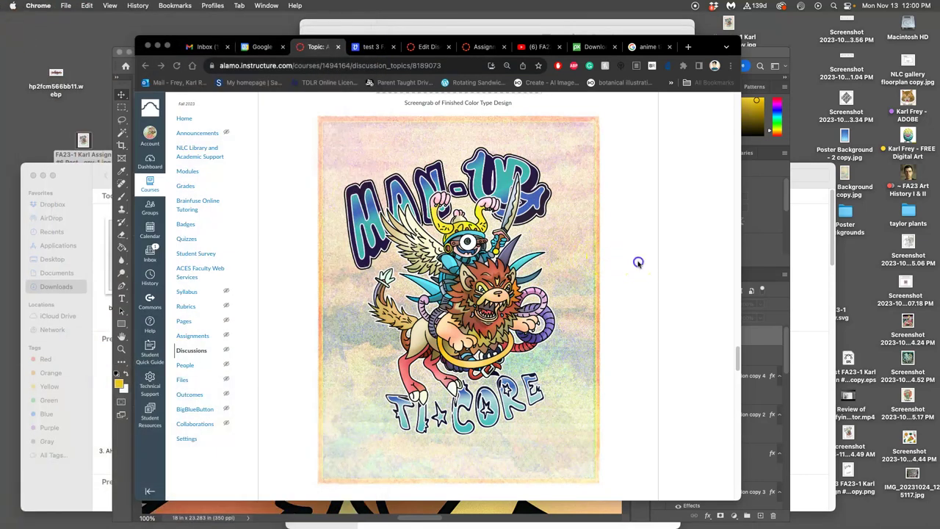
pyautogui.click(637, 260)
pyautogui.press('super+minus')
pyautogui.press('super+minus')
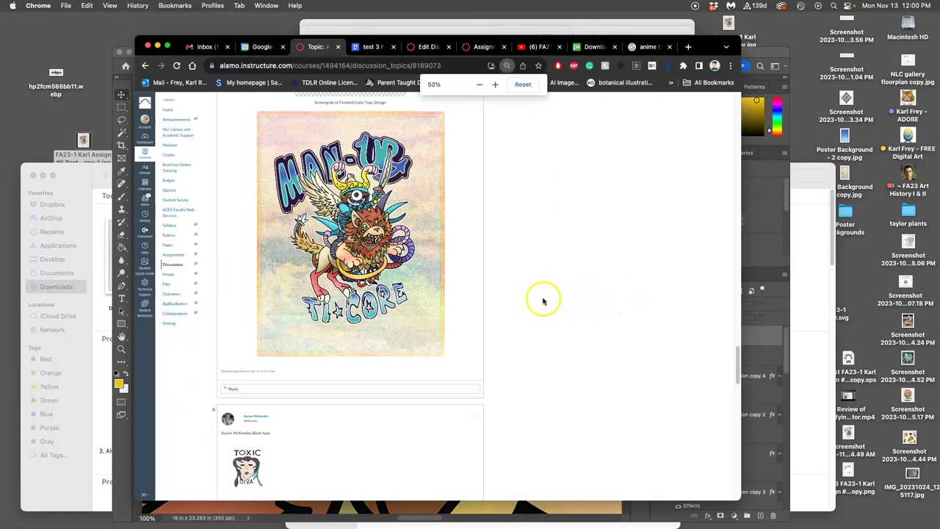
pyautogui.scroll(-2, 497, 308)
pyautogui.scroll(3, 497, 308)
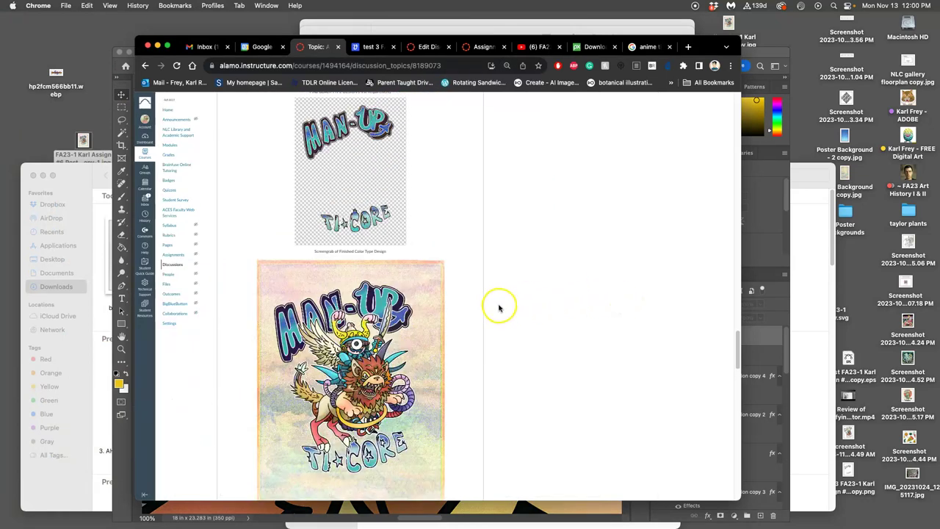
pyautogui.scroll(2, 514, 302)
pyautogui.scroll(-1, 524, 301)
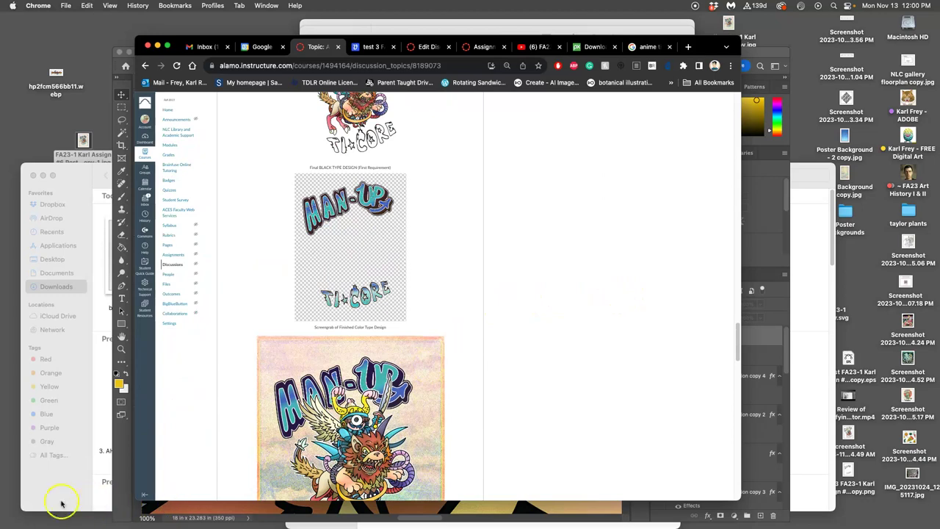